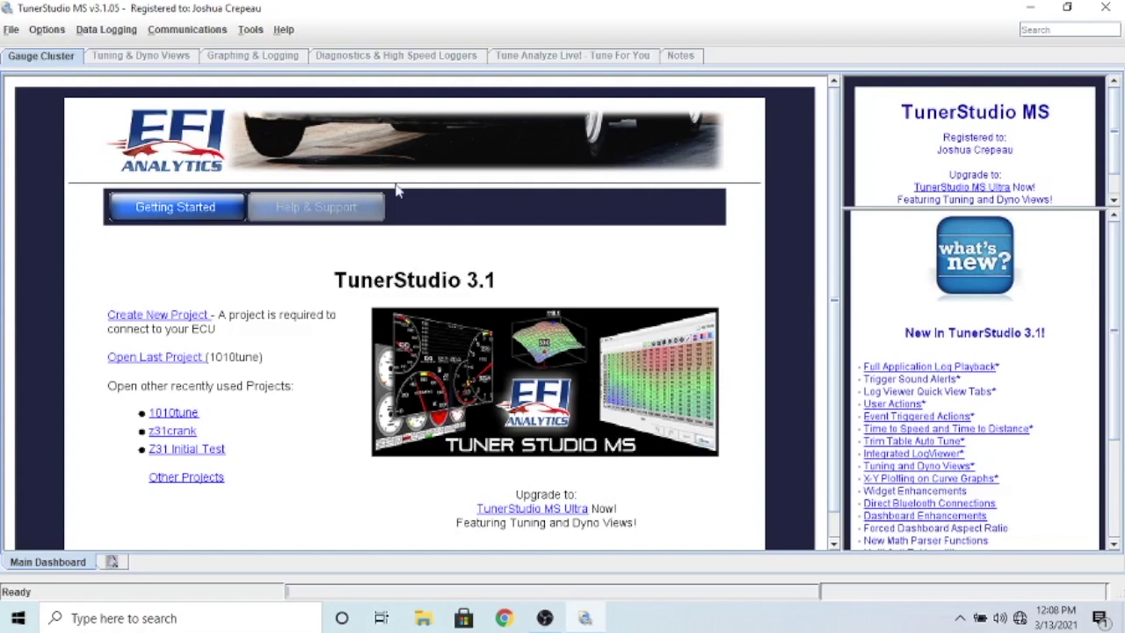
left_click(134, 317)
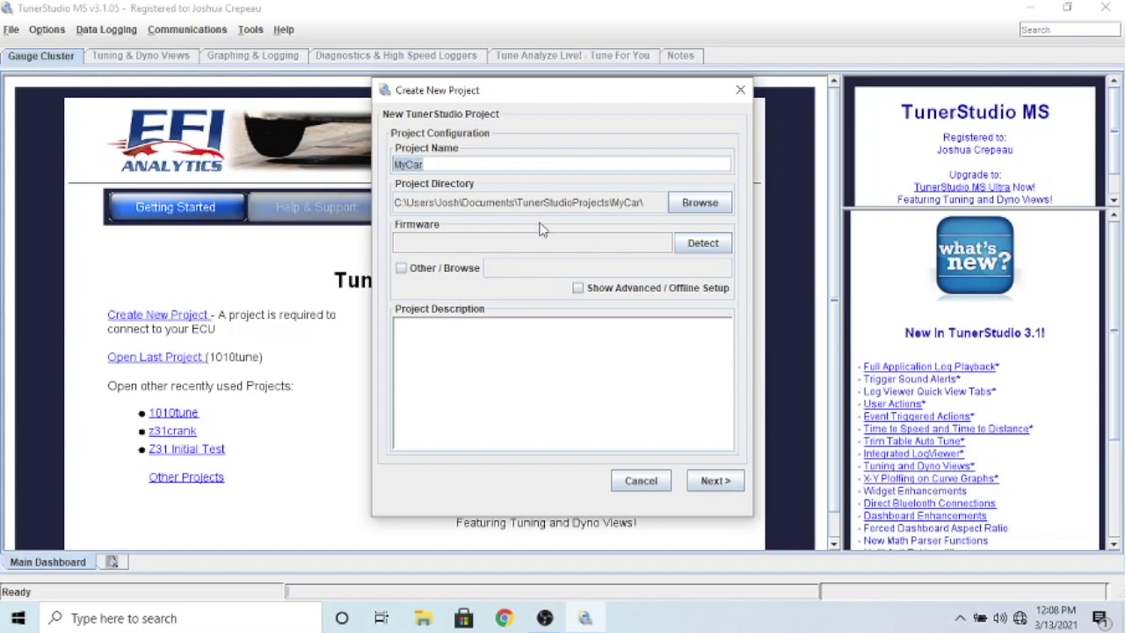
left_click(690, 253)
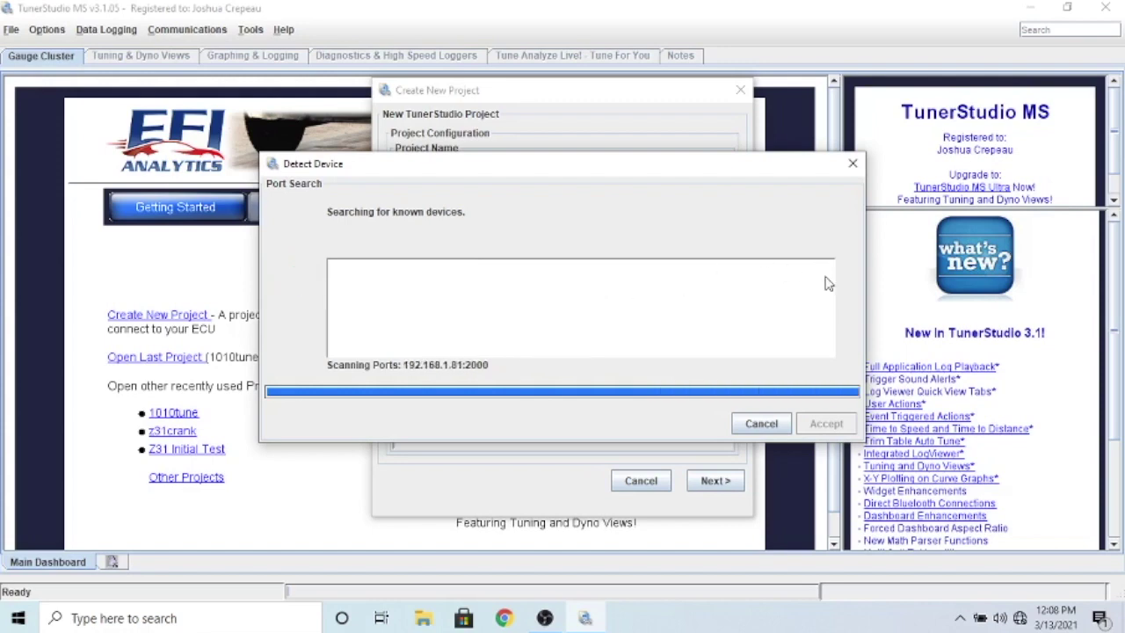
left_click(781, 427)
left_click(652, 489)
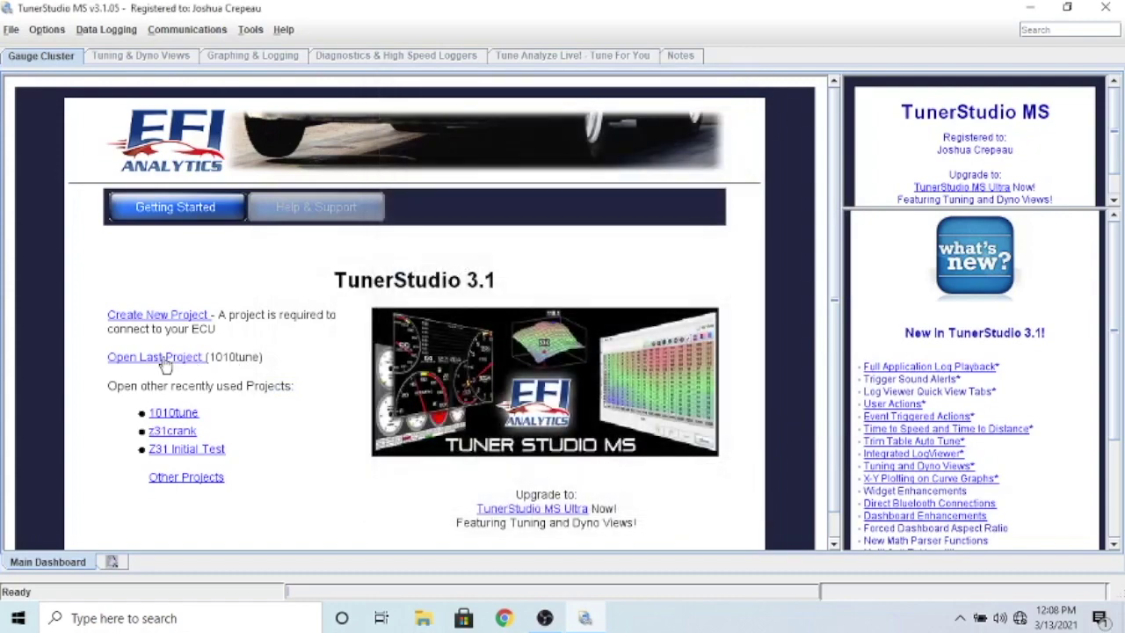
Open the last project, 1010tune, and review its Real-Time Display before closing that display
left_click(165, 365)
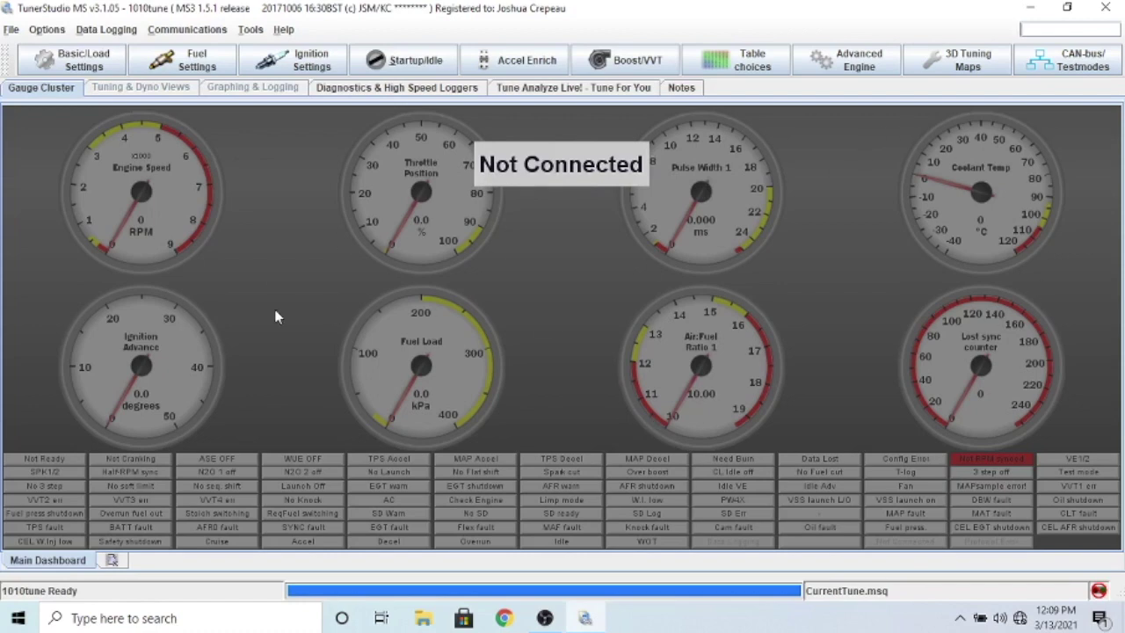
left_click(84, 67)
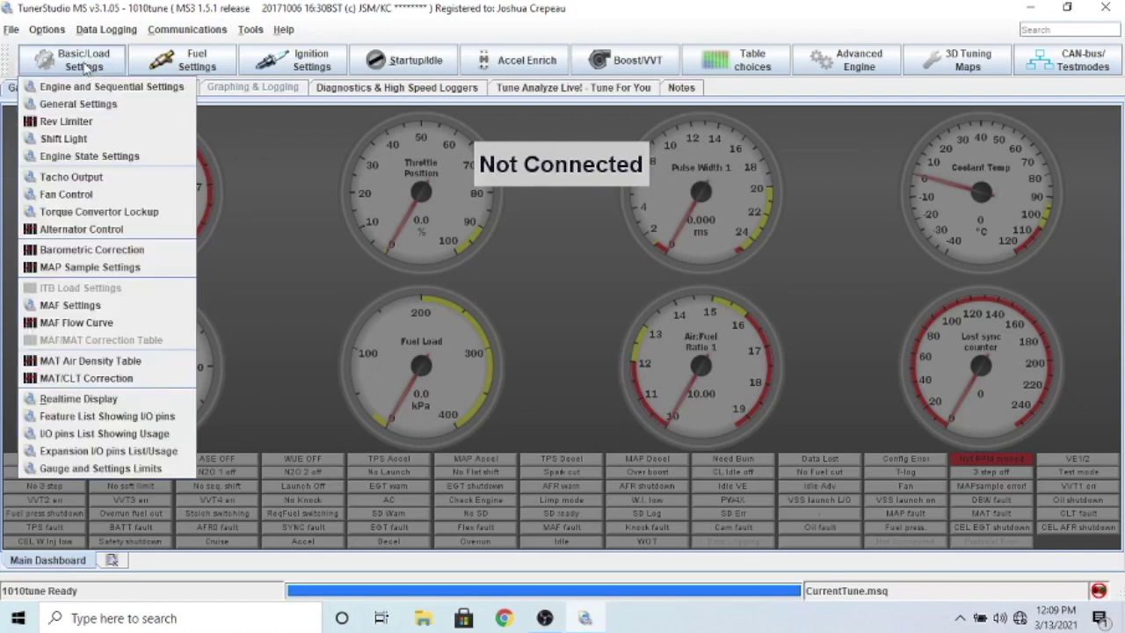
left_click(78, 400)
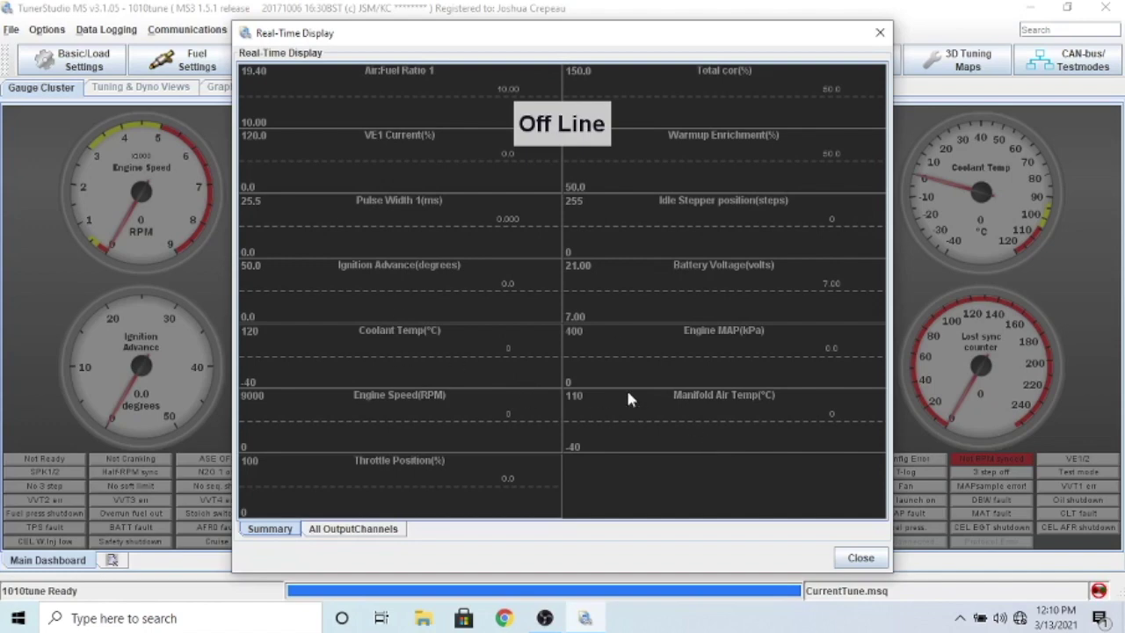
left_click(860, 557)
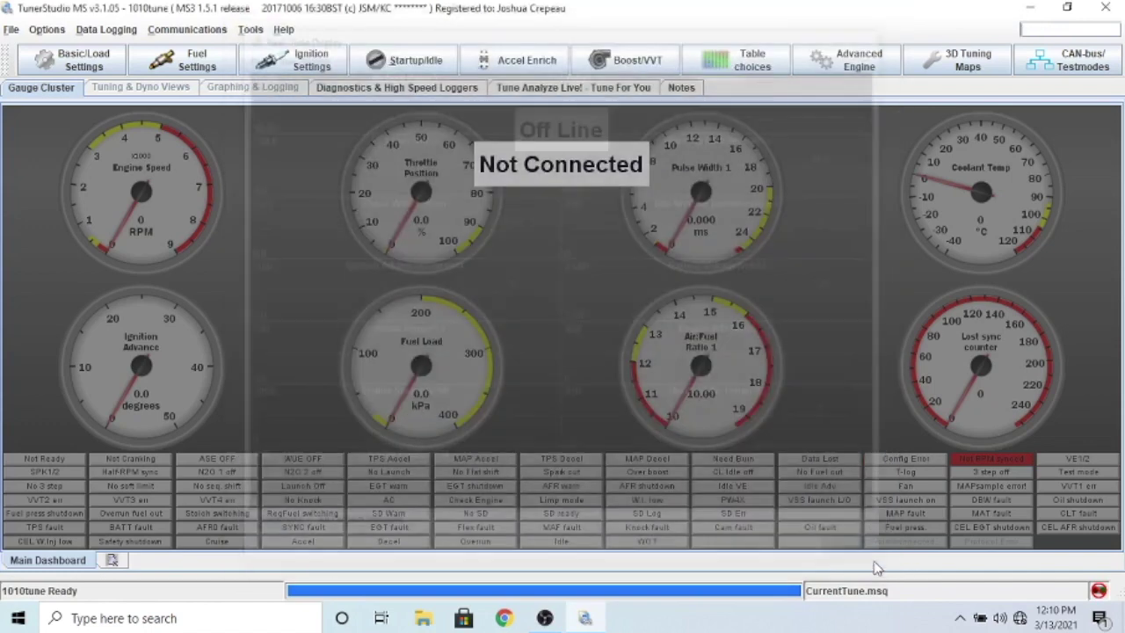
left_click(55, 59)
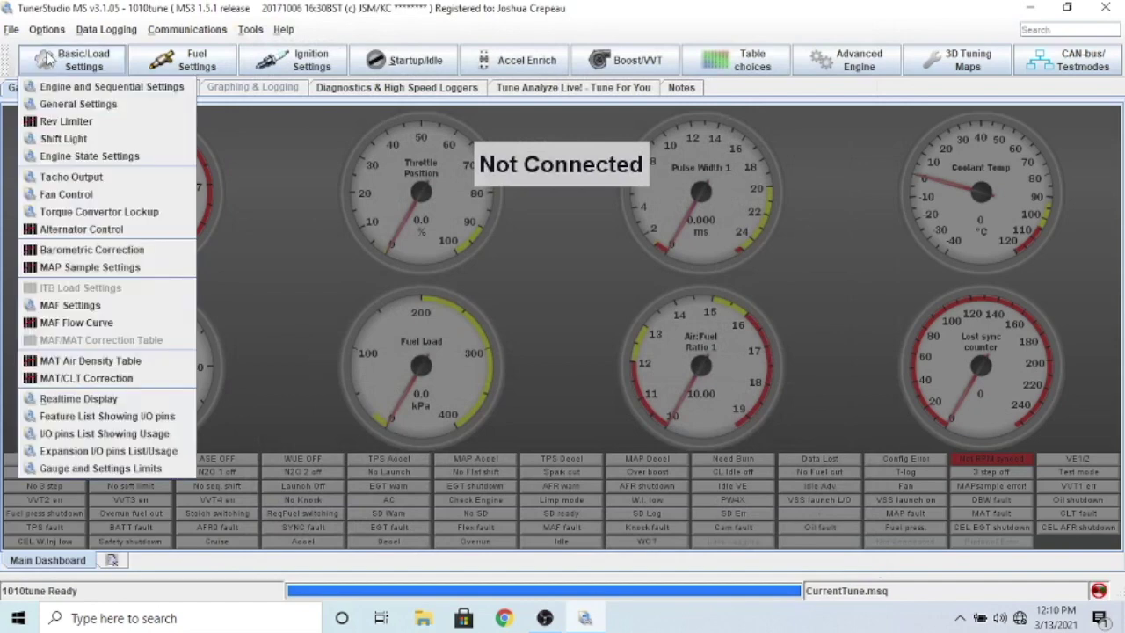
left_click(11, 29)
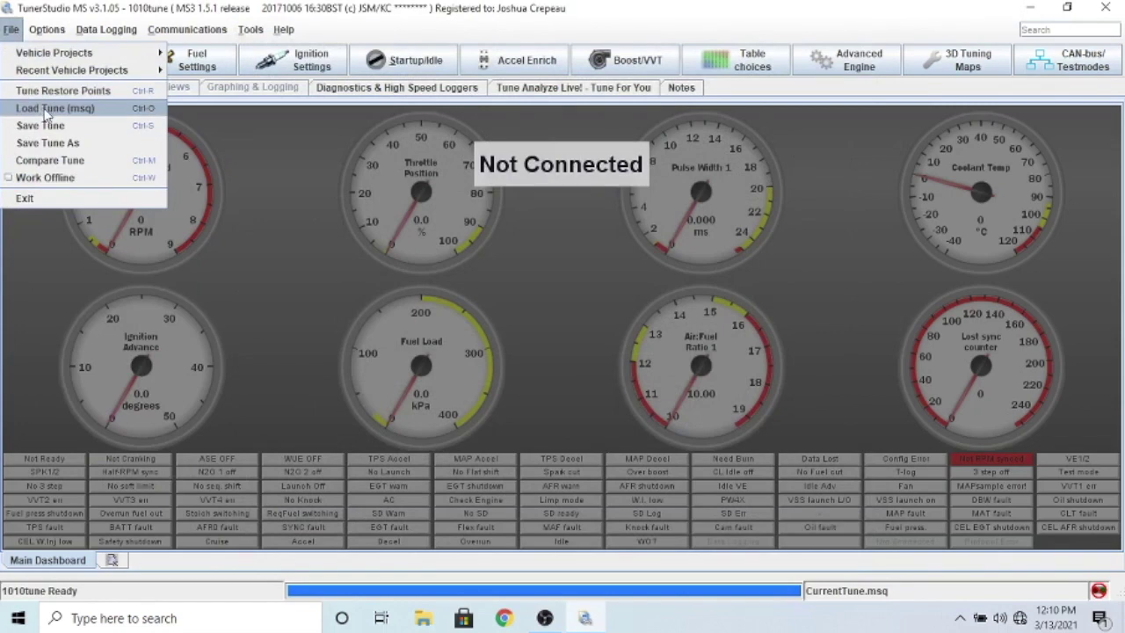
left_click(233, 125)
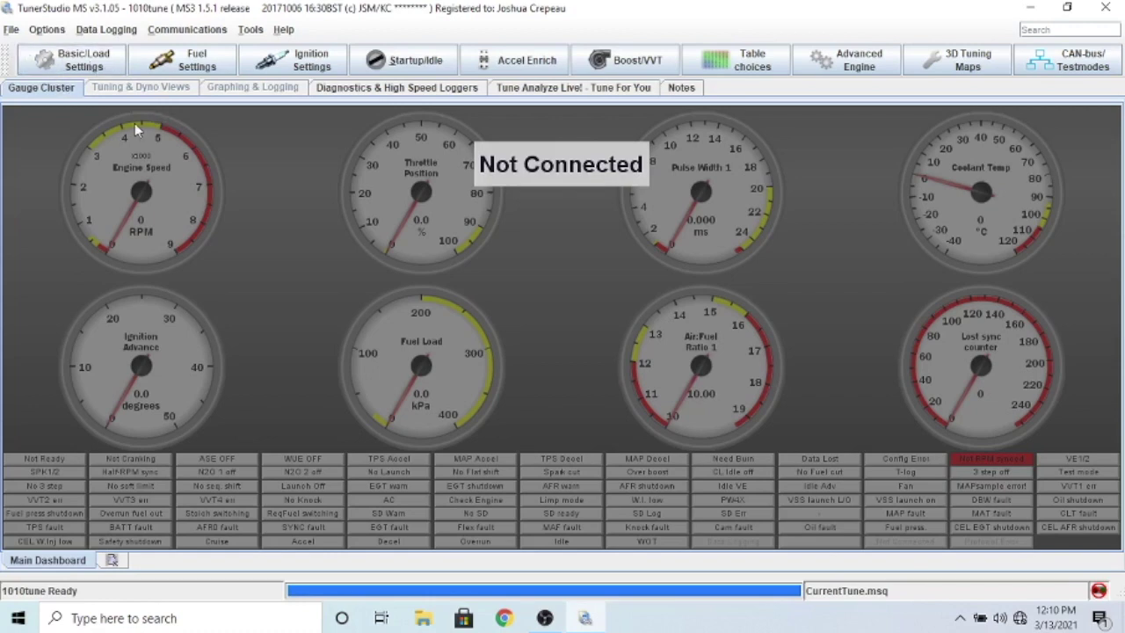
In the Engine and Sequential Settings, calculate the required fuel with an air-fuel ratio of 14.7, then close the settings
left_click(85, 62)
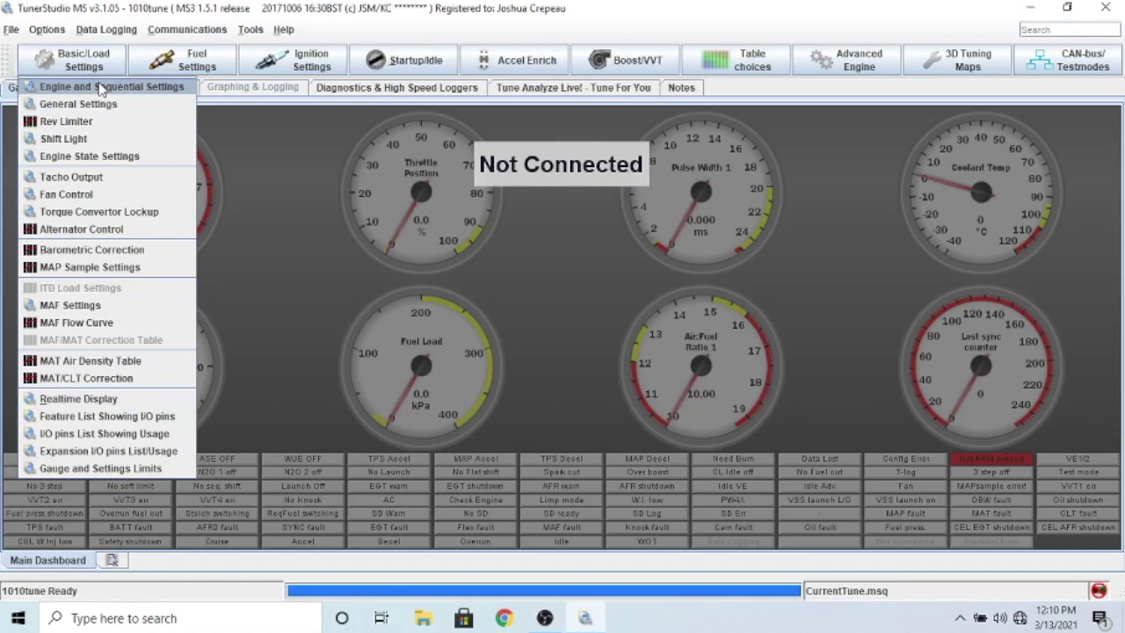
left_click(101, 88)
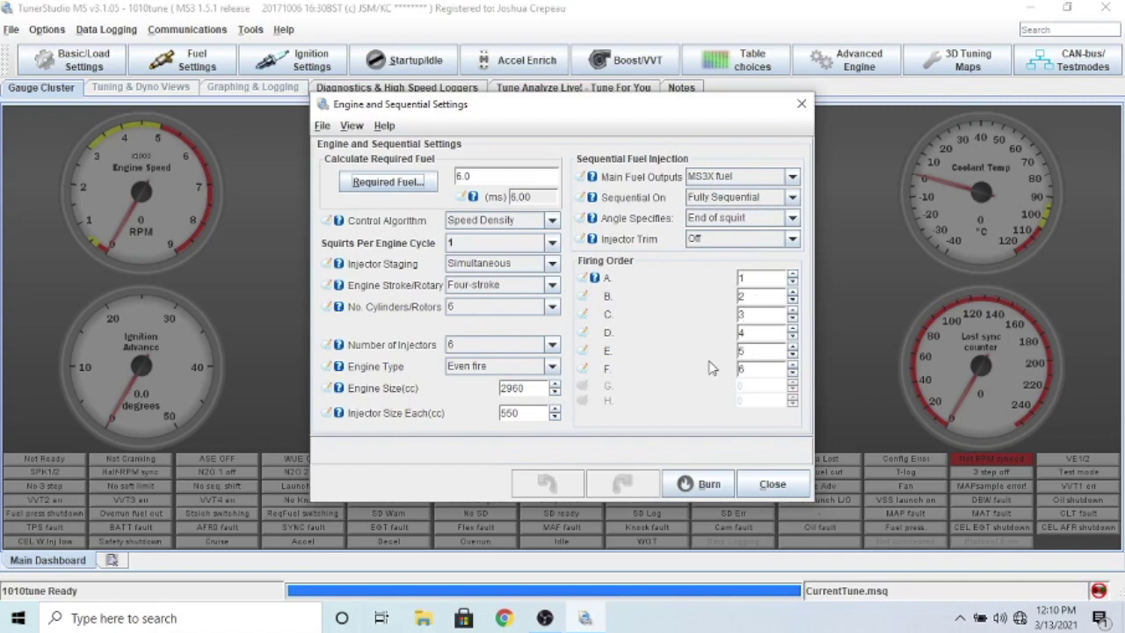
left_click(390, 182)
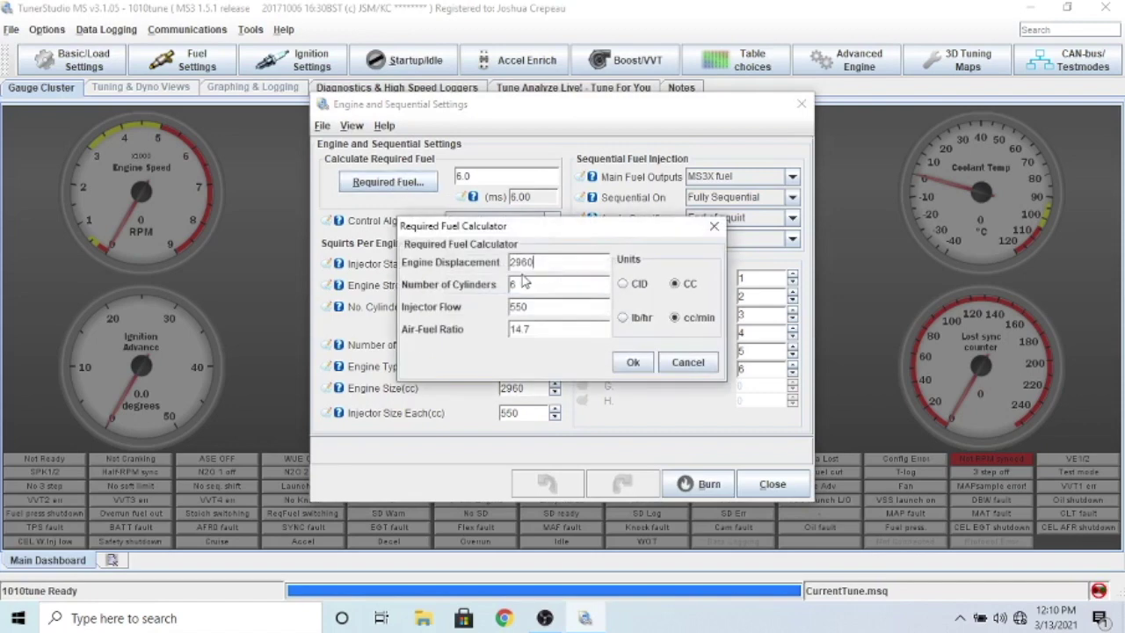
double_click(517, 328)
type("14.7")
left_click(633, 362)
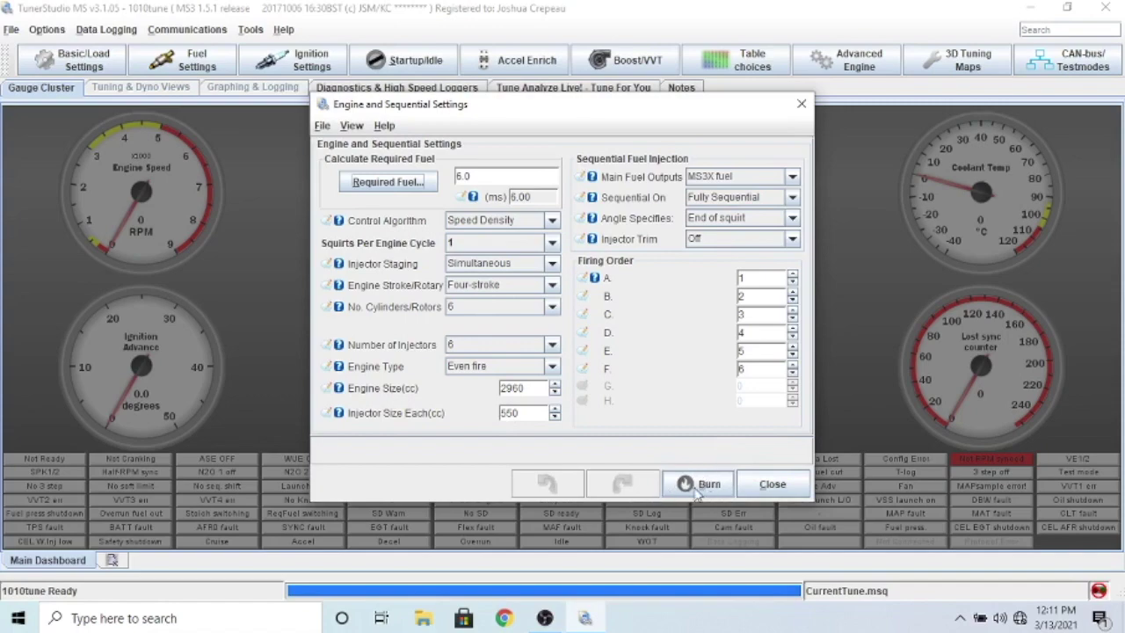
left_click(761, 487)
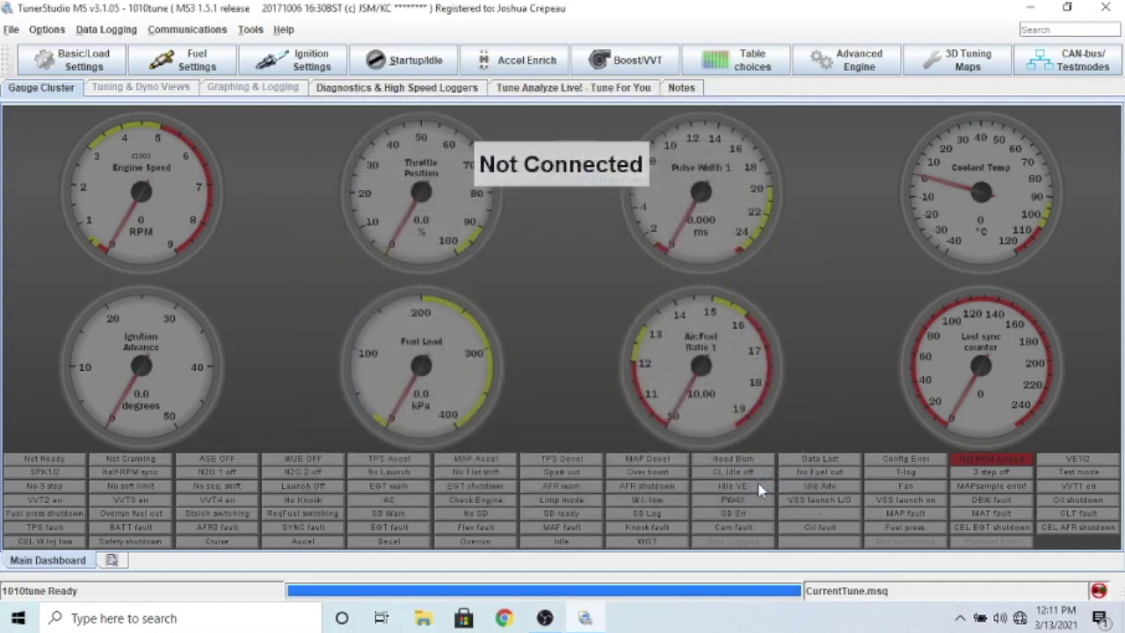
Review the General Settings, examining the options for Primary Fuel Load and MegaView temperature units, and close them
left_click(77, 58)
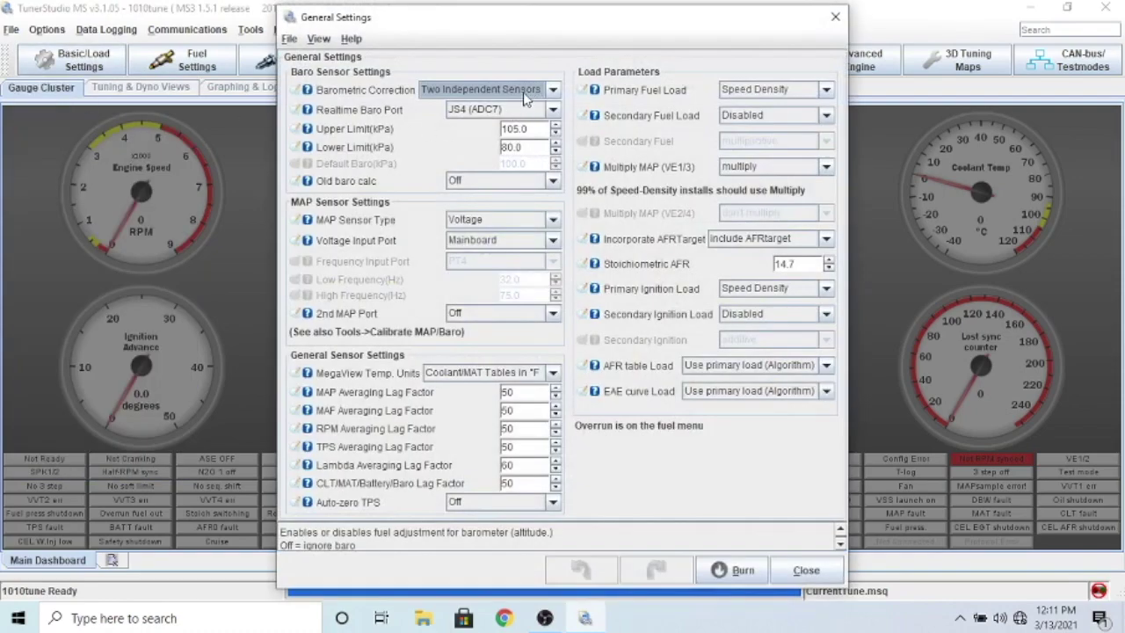
left_click(755, 91)
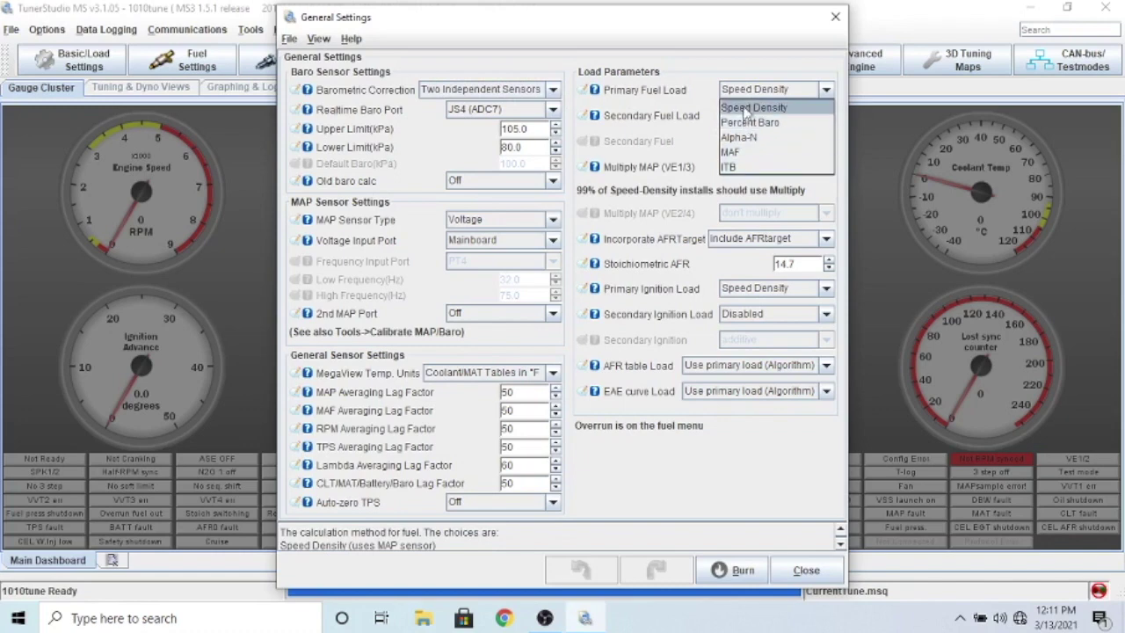
left_click(770, 92)
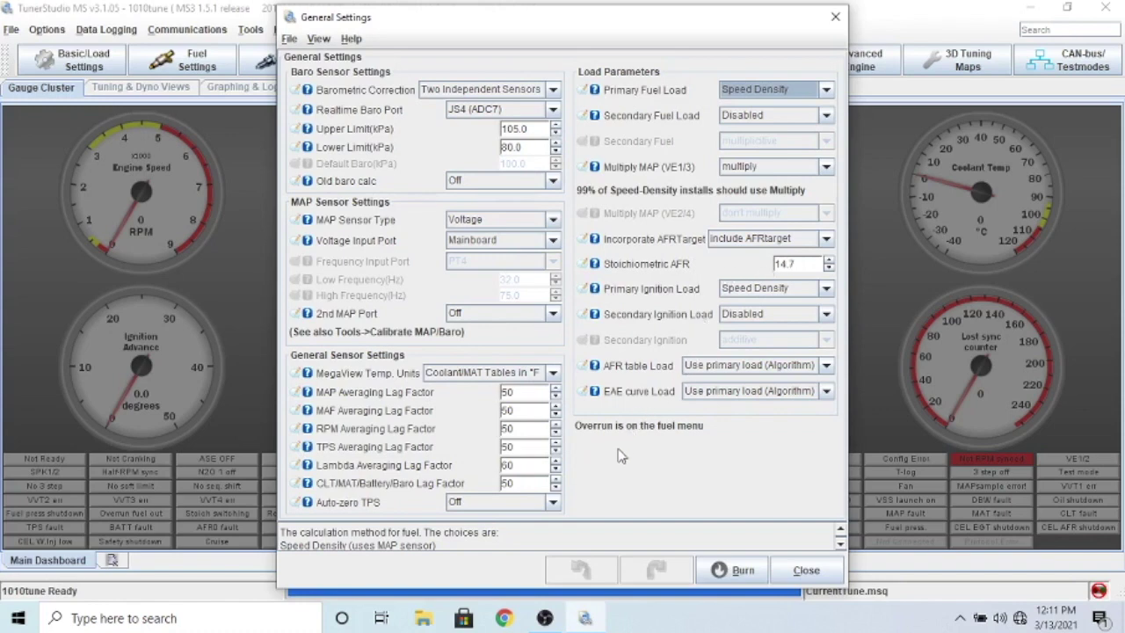
left_click(459, 377)
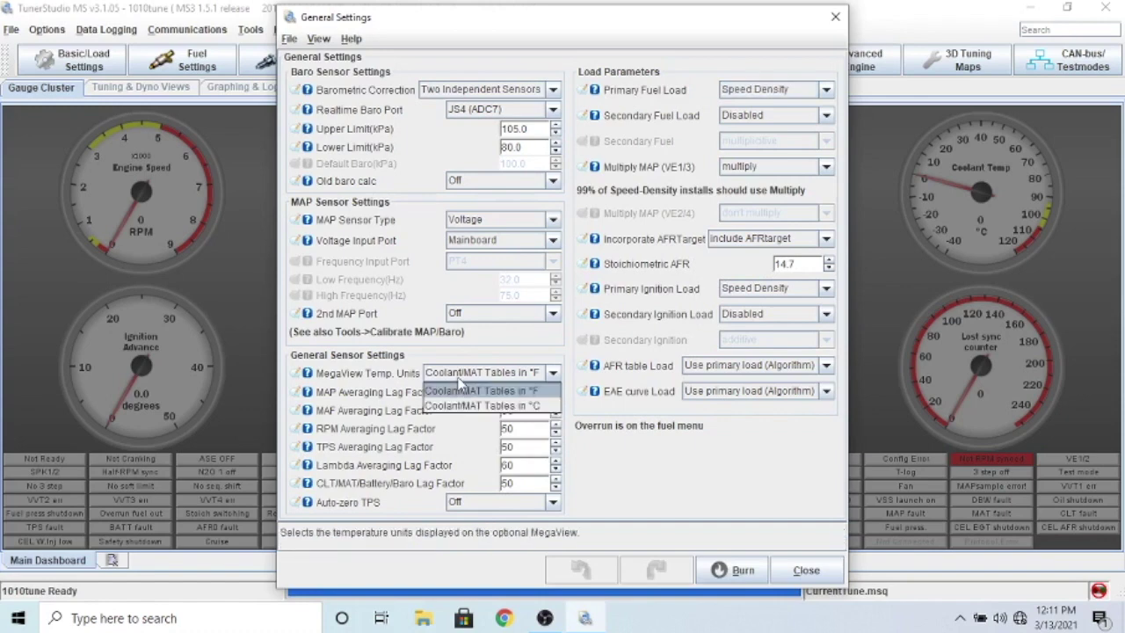
left_click(459, 382)
left_click(458, 382)
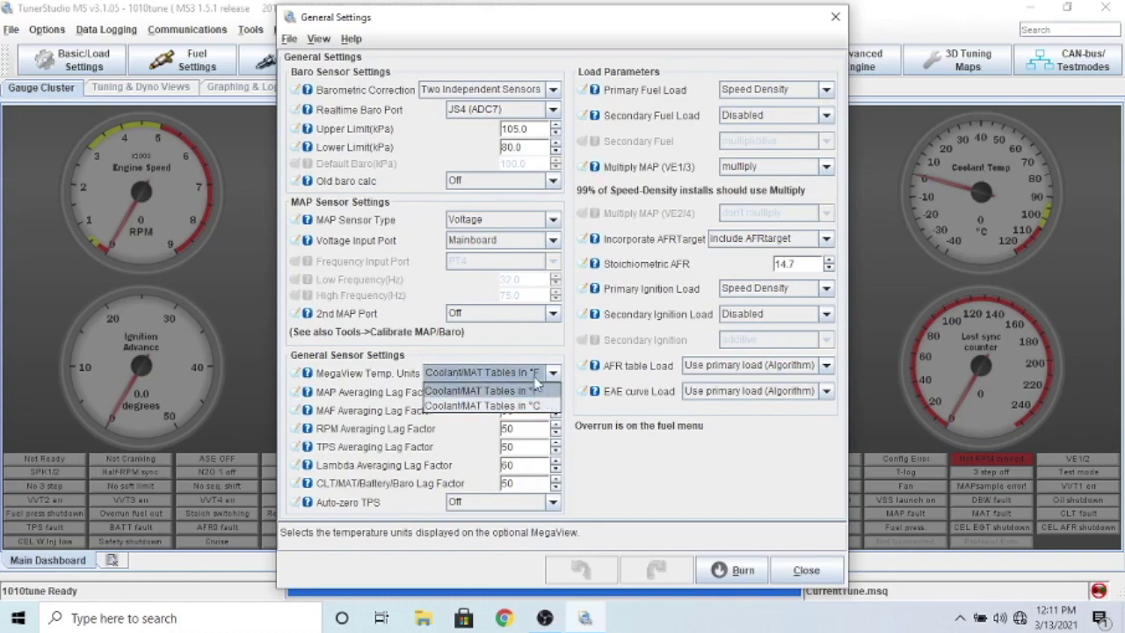
left_click(554, 376)
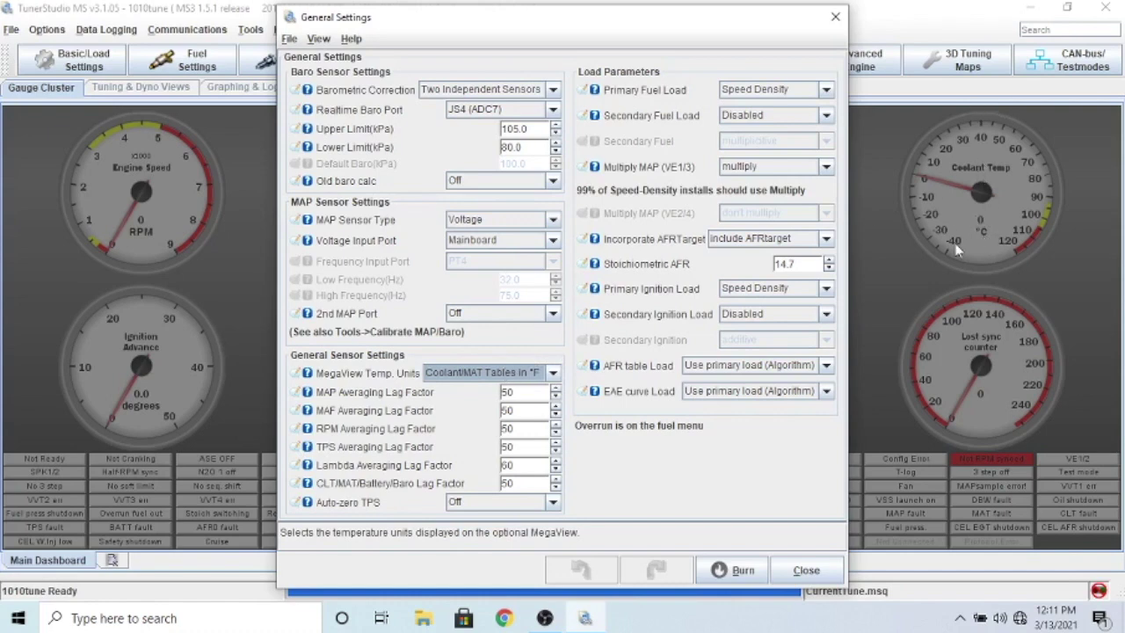
left_click(808, 569)
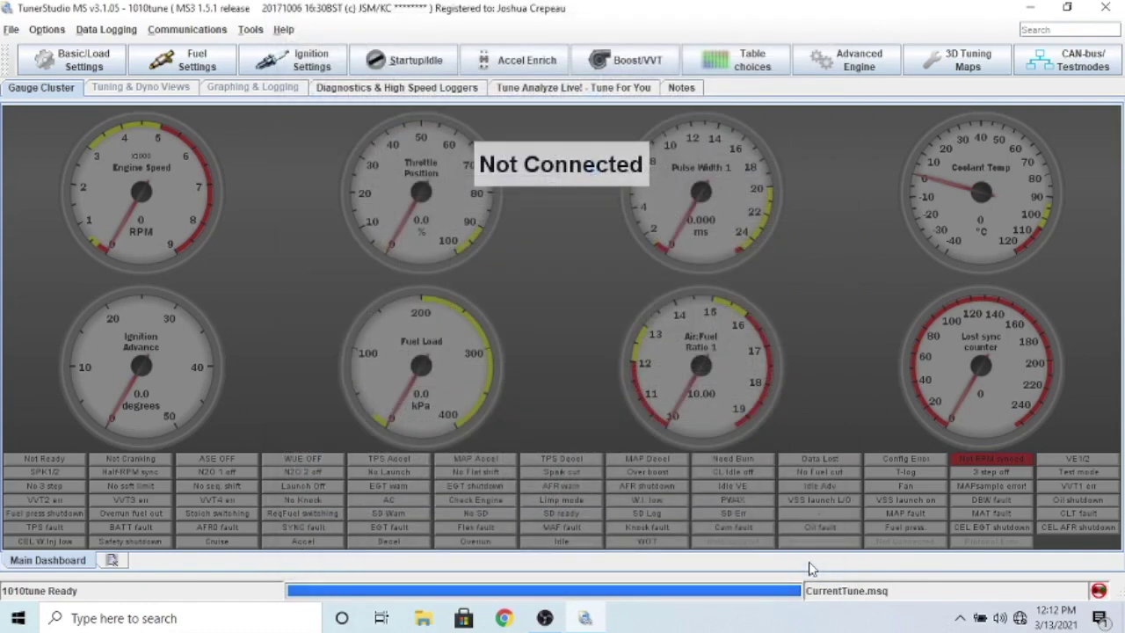
In the Rev Limiter settings, set the CLT-based rev limiter option to Normal
left_click(77, 64)
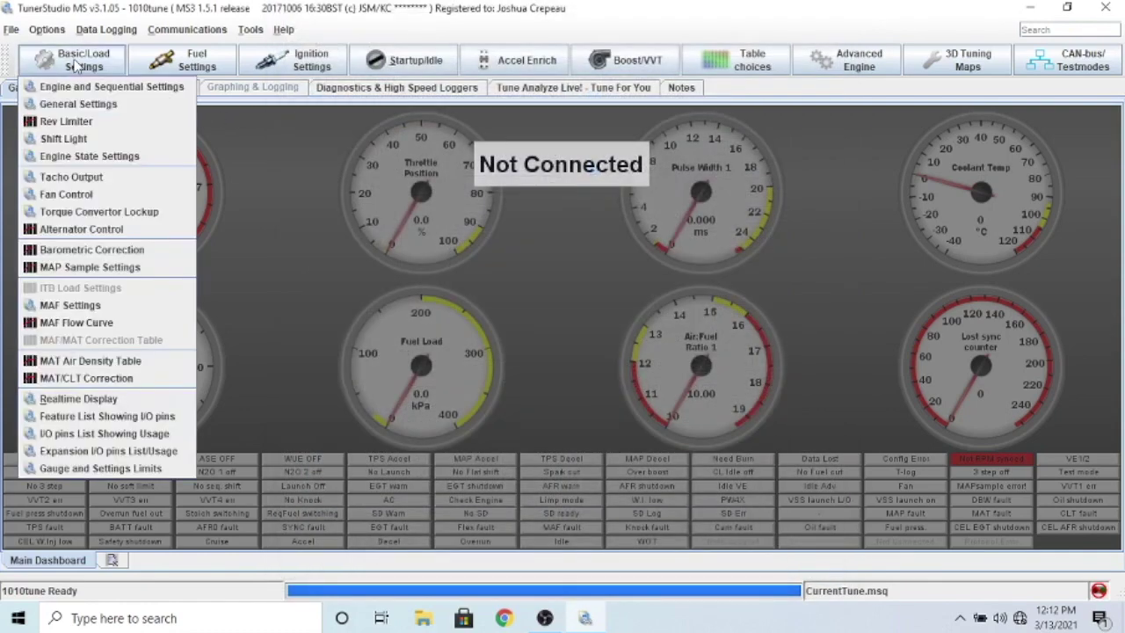
left_click(77, 122)
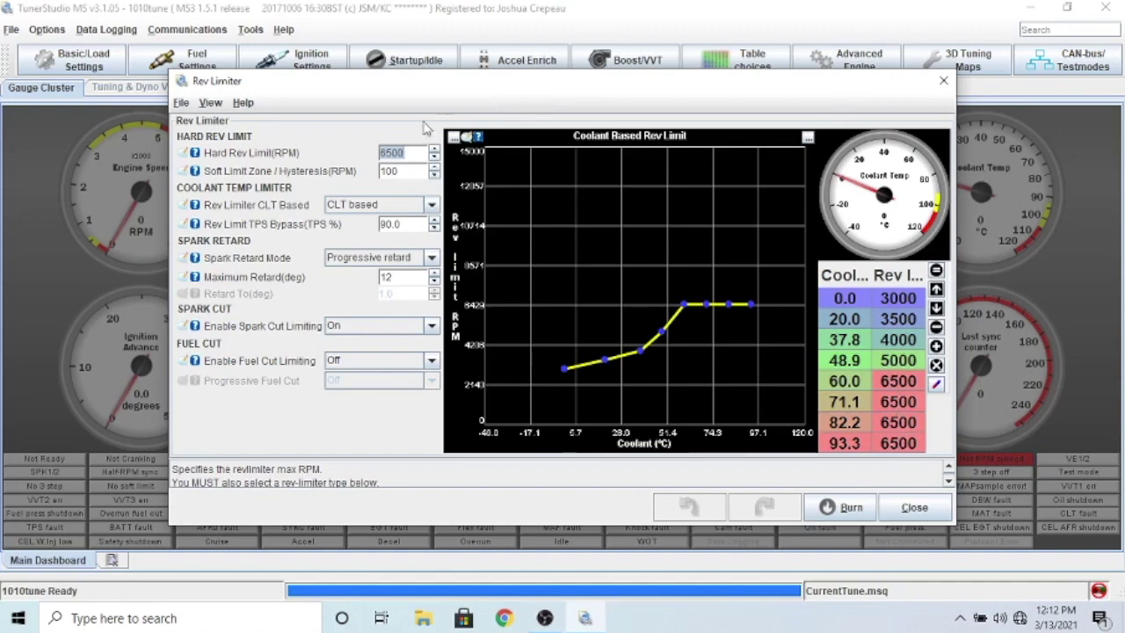
left_click(403, 209)
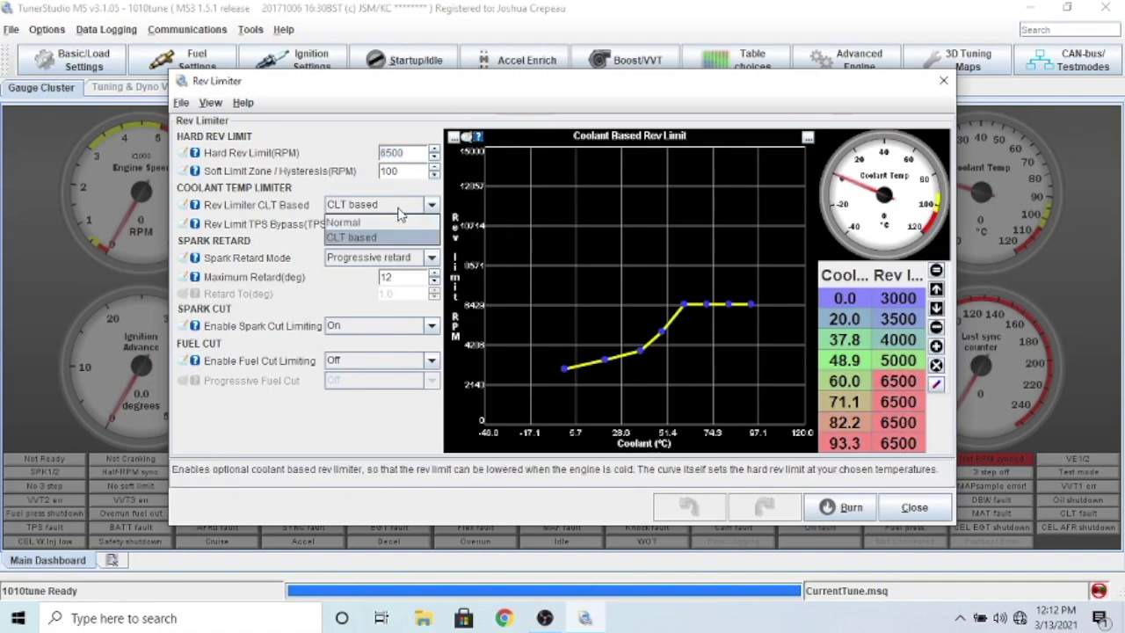
left_click(352, 211)
left_click(365, 209)
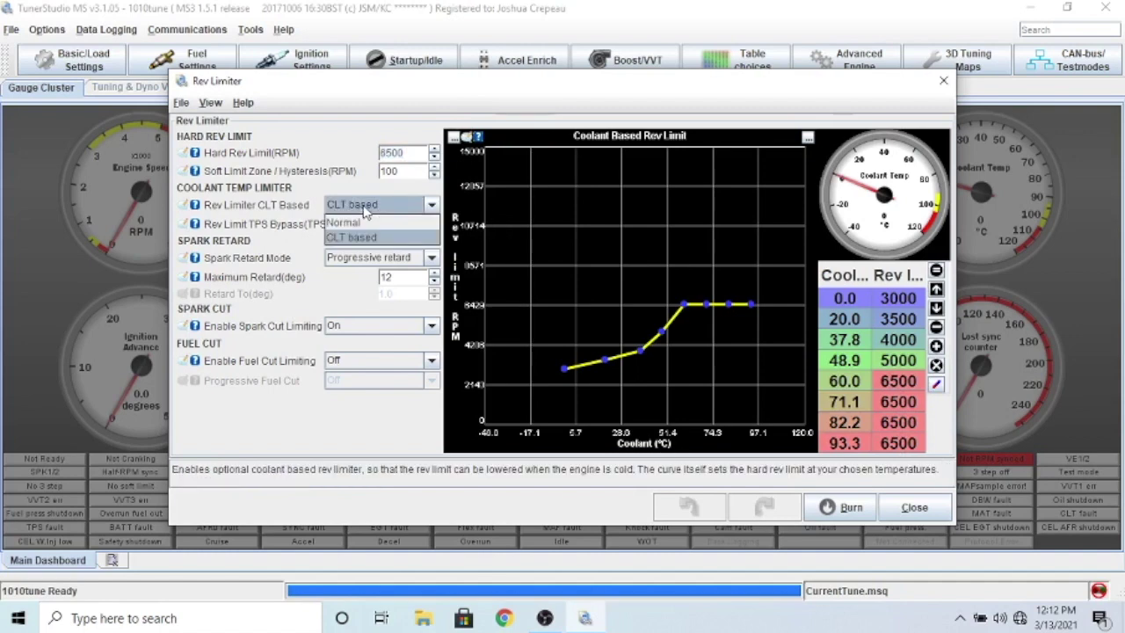
left_click(369, 225)
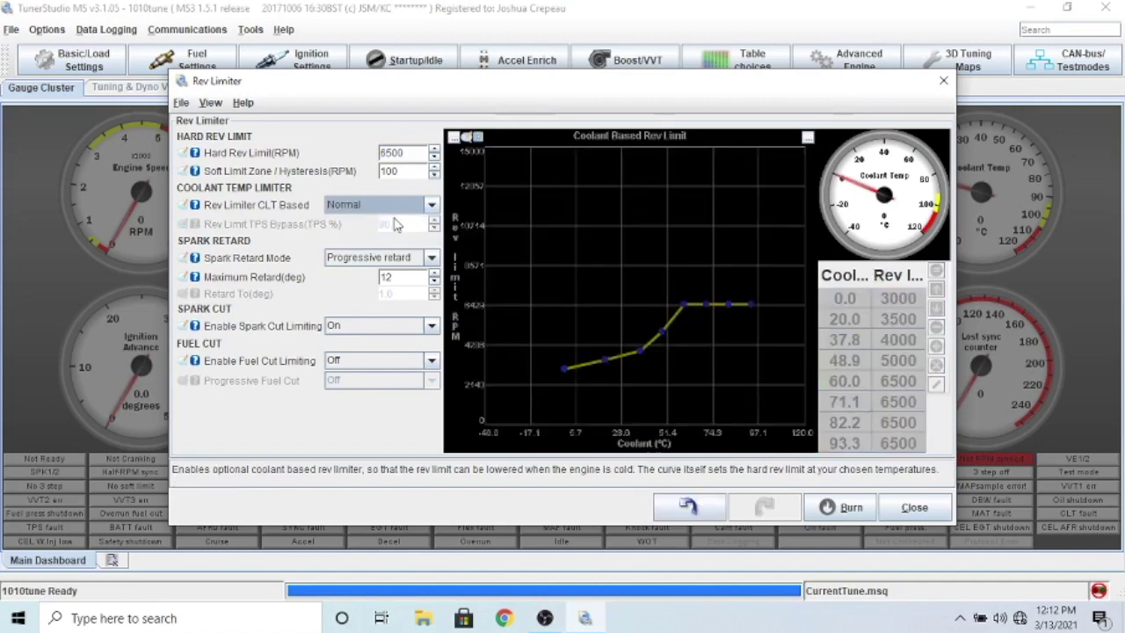
Switch the rev limiter option back to CLT based and close the Rev Limiter settings
left_click(343, 207)
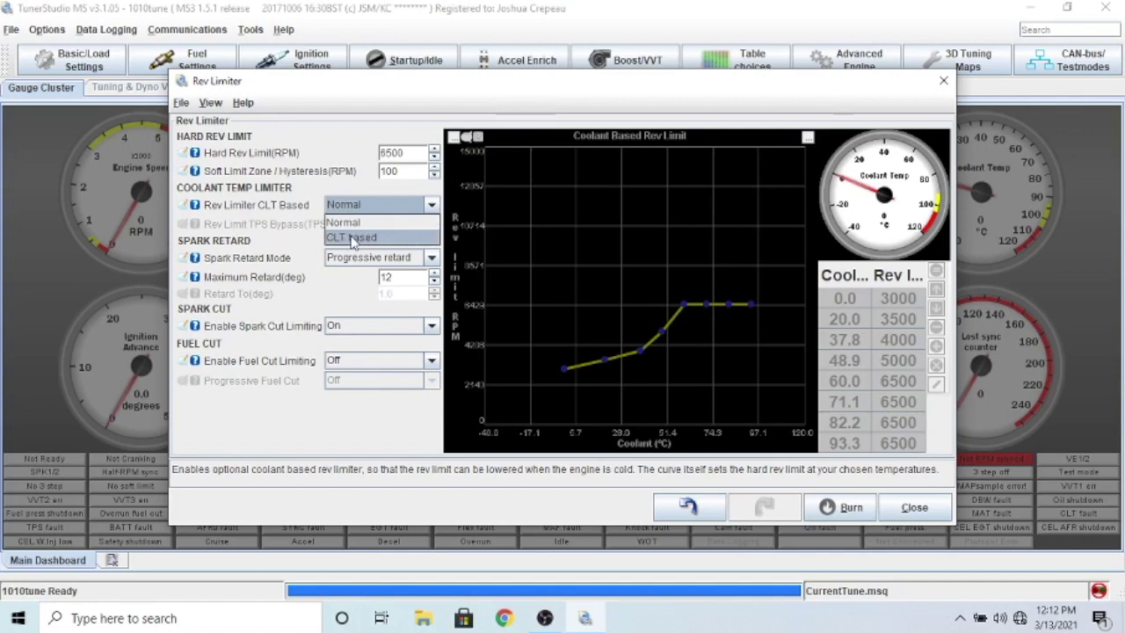
left_click(353, 237)
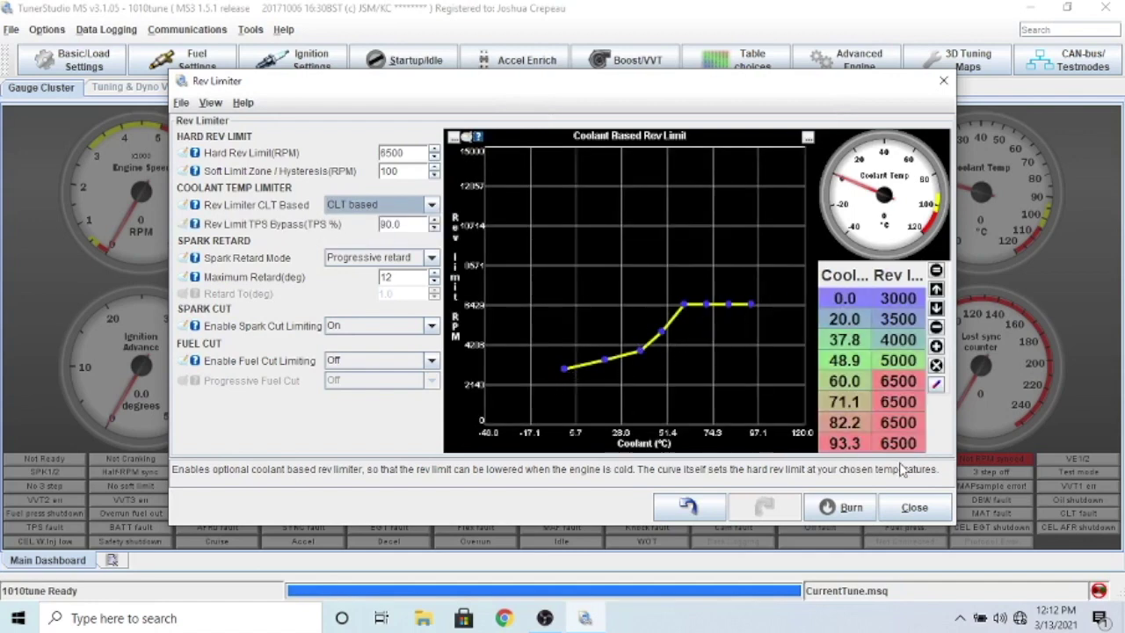
left_click(914, 507)
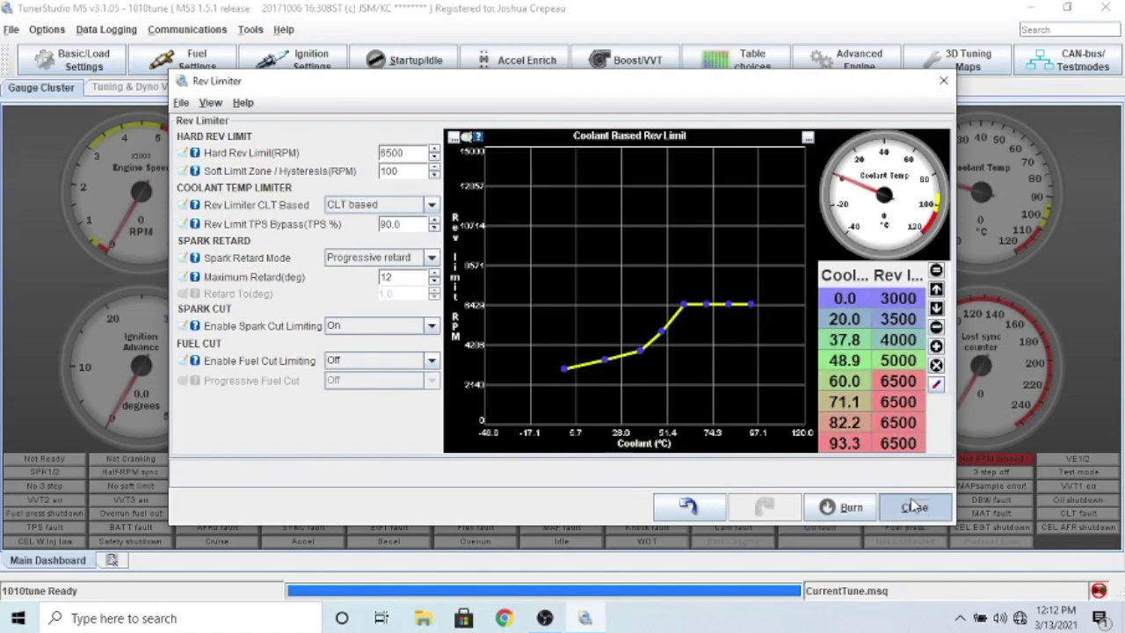
Review the Engine State Settings, including the acceleration, throttle and overrun thresholds, and close them
left_click(74, 70)
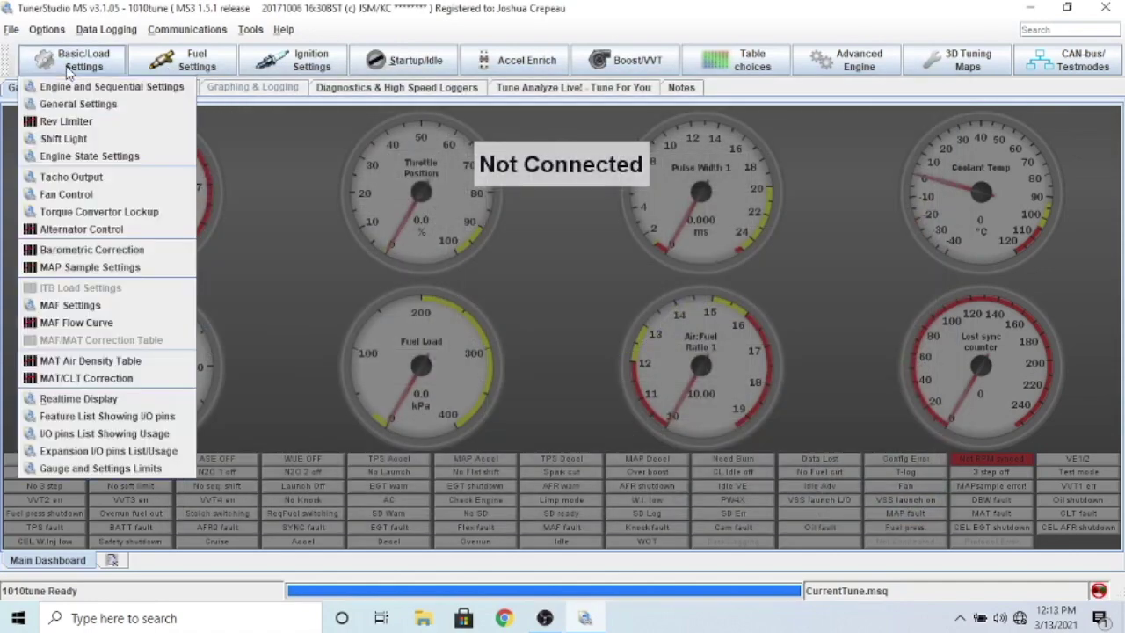
left_click(111, 157)
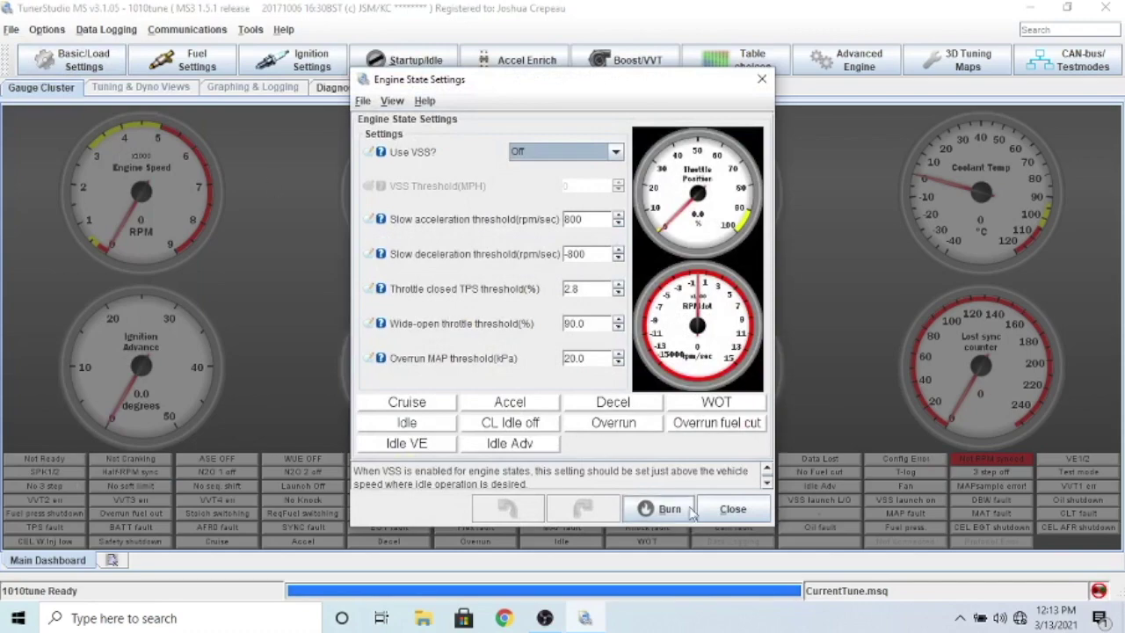
left_click(730, 511)
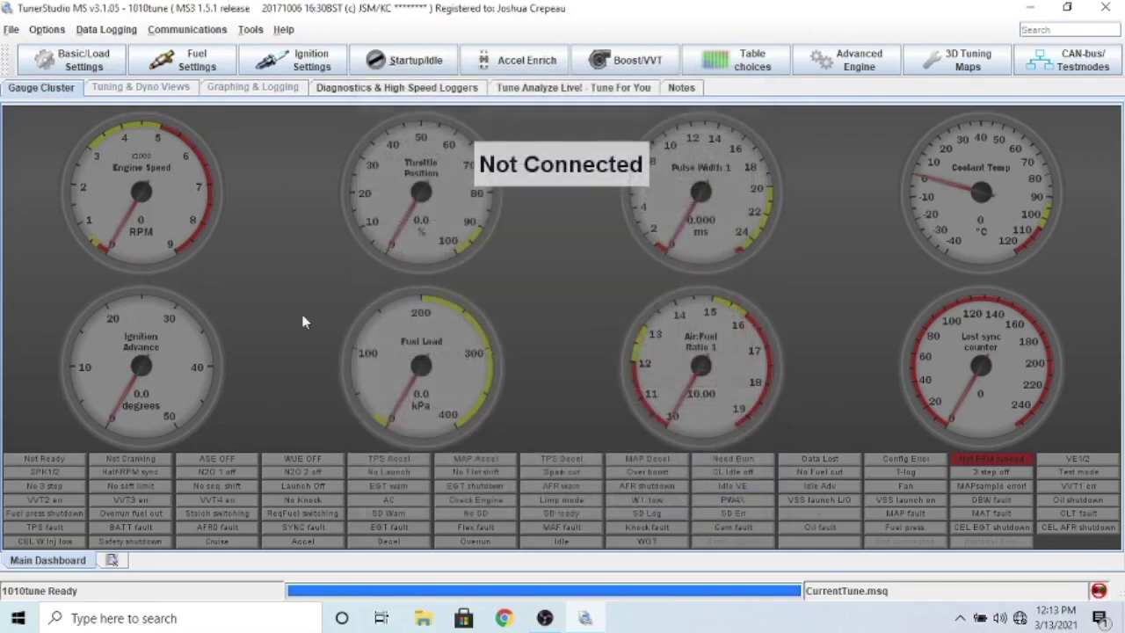
Review the MAF Settings, including the sensor type, voltage input port and sensor range, and close them
left_click(72, 62)
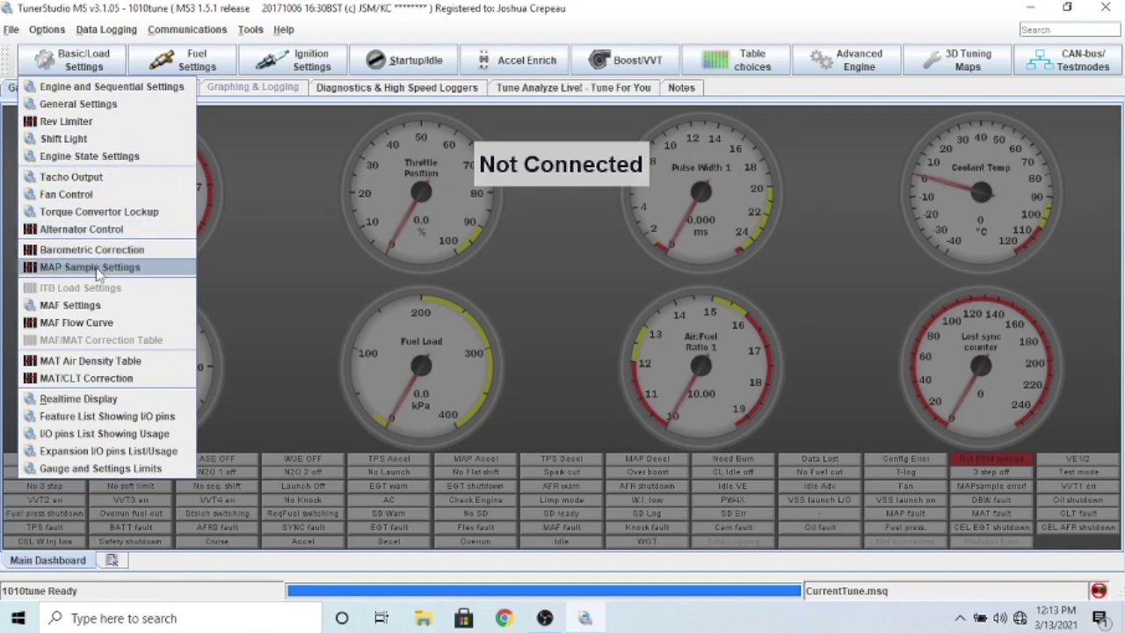
left_click(82, 305)
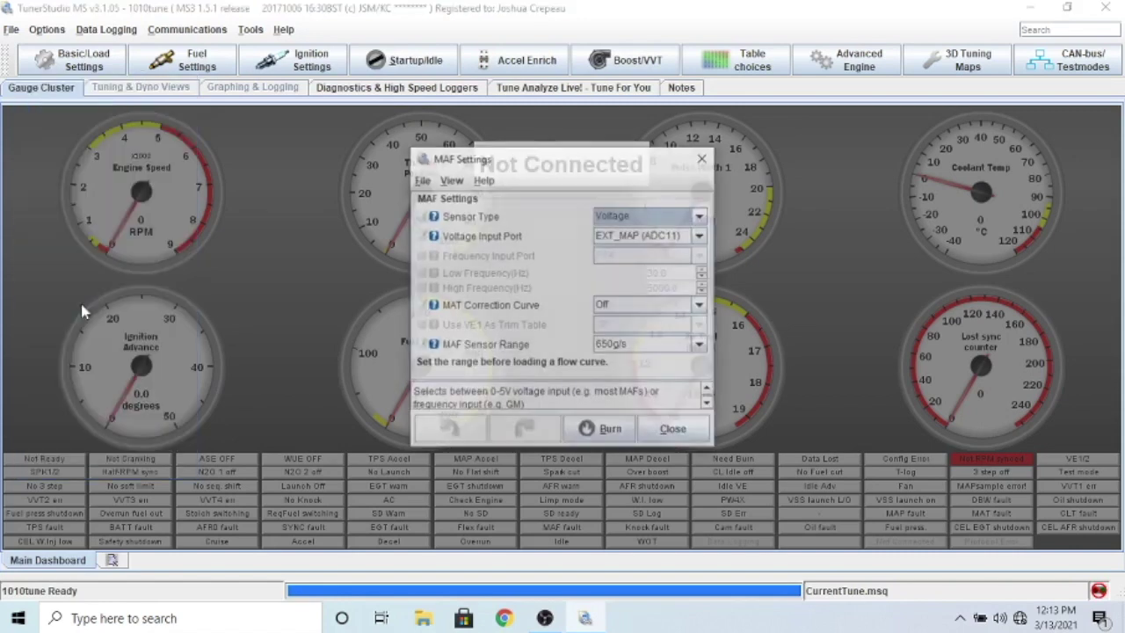
left_click(668, 436)
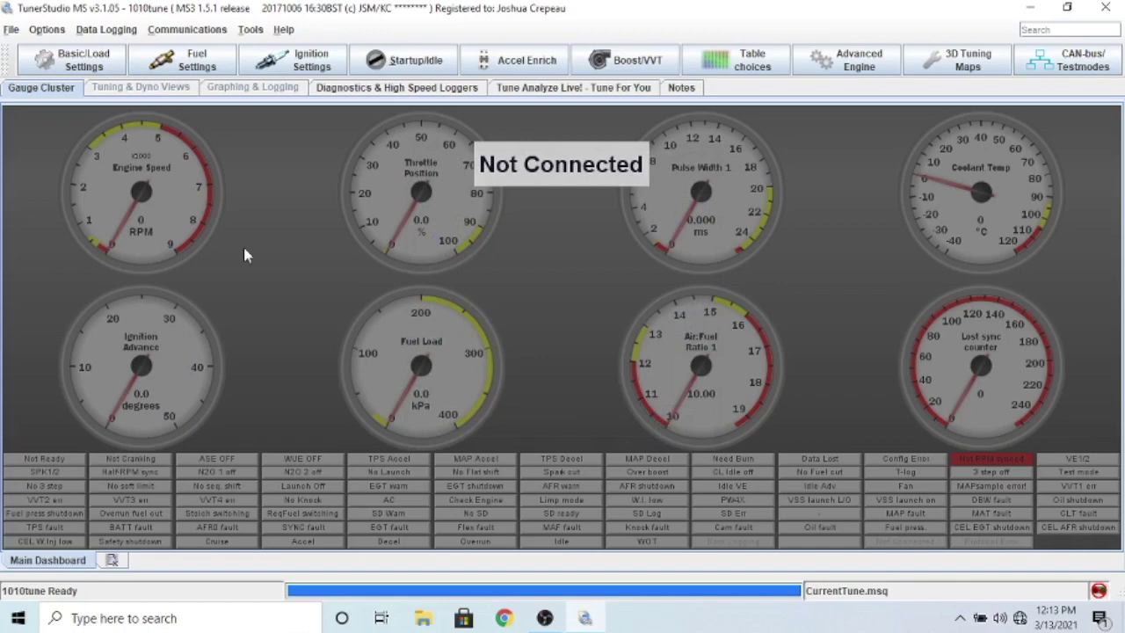
left_click(81, 64)
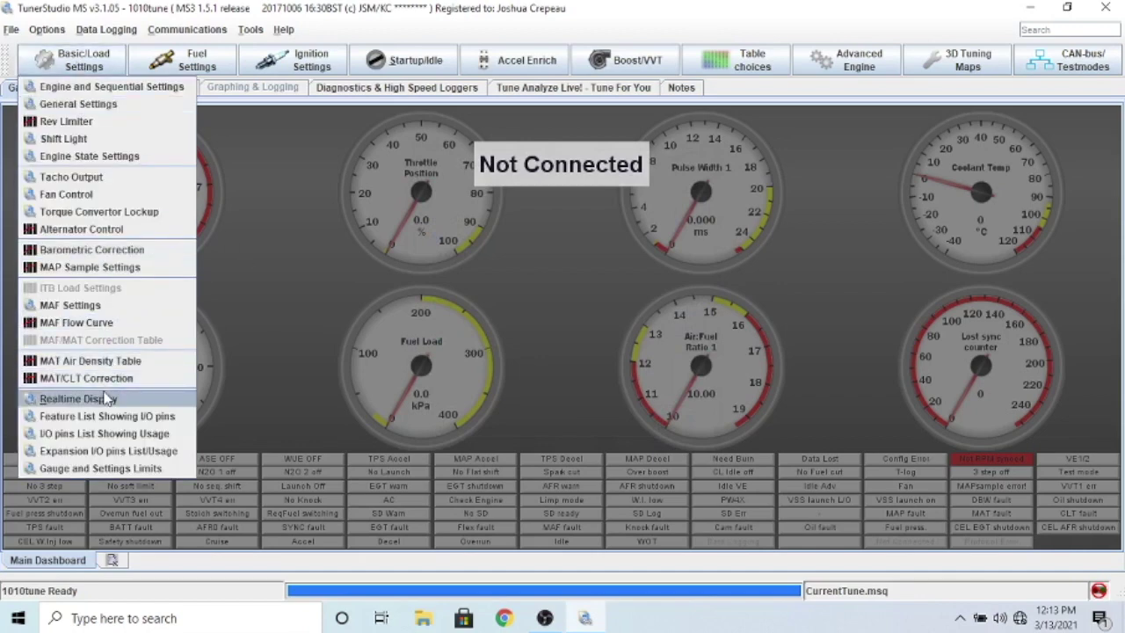
left_click(244, 180)
Review the Injector Dead-Time/PWM settings, including the dead-time value and voltage correction curves, and close them
left_click(169, 62)
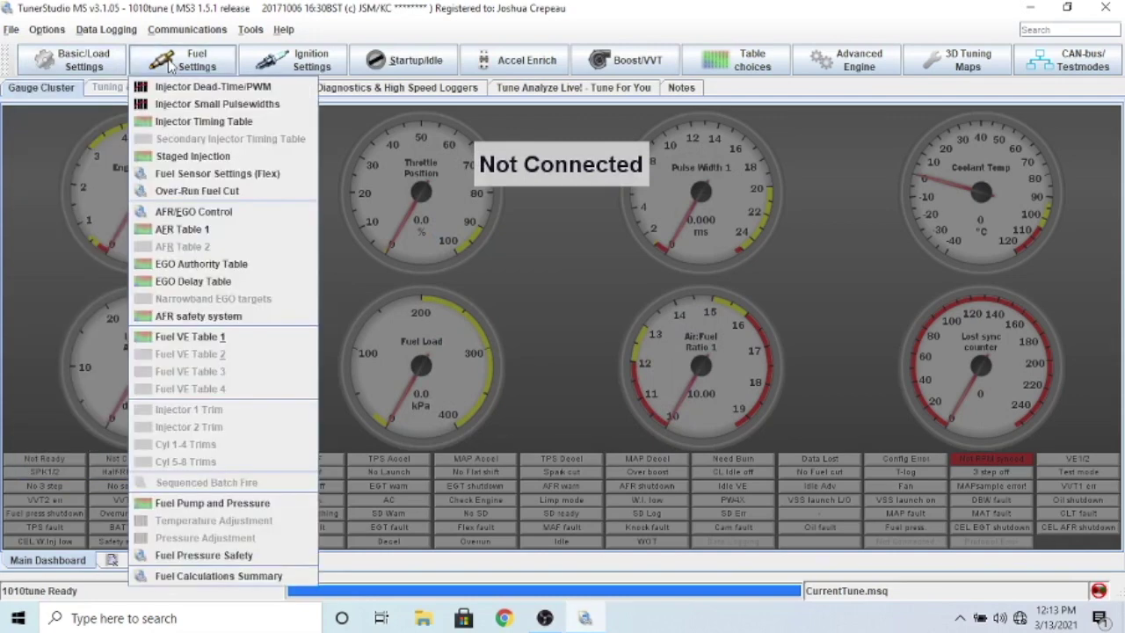
left_click(204, 90)
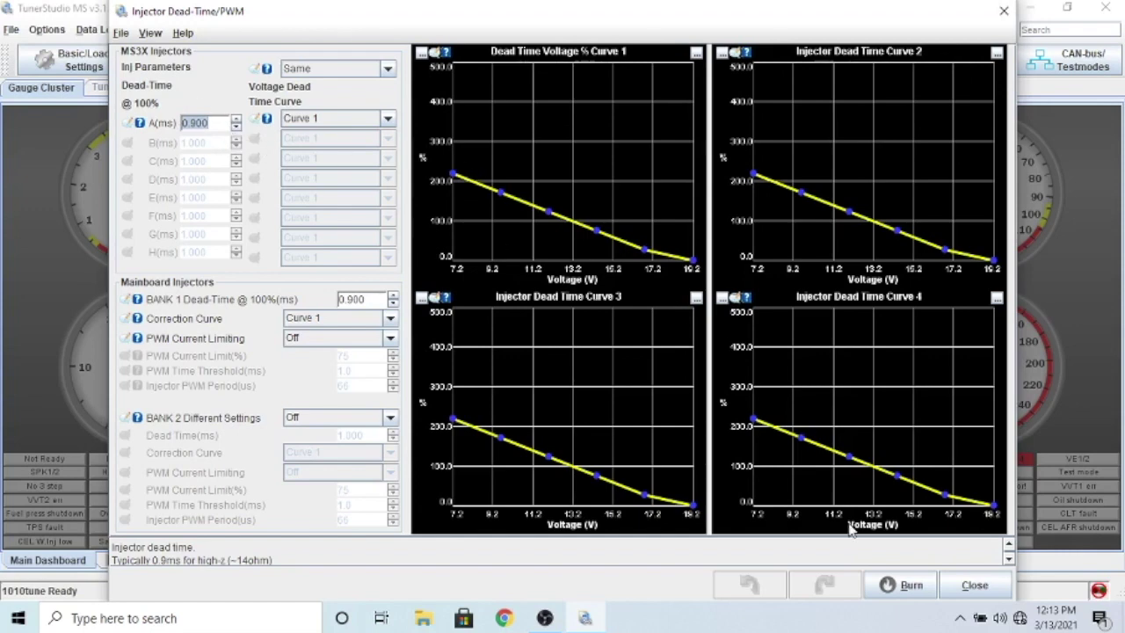
left_click(967, 585)
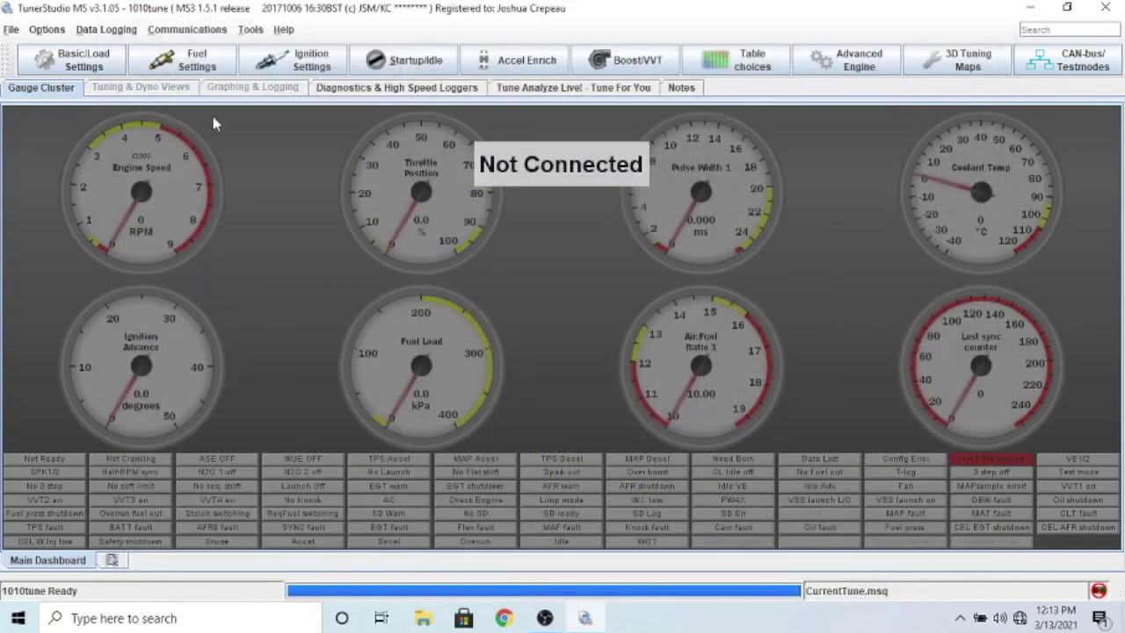
Open Fuel VE Table 1 and raise the cell at 400 kPa and 7500 rpm by one increment
left_click(188, 62)
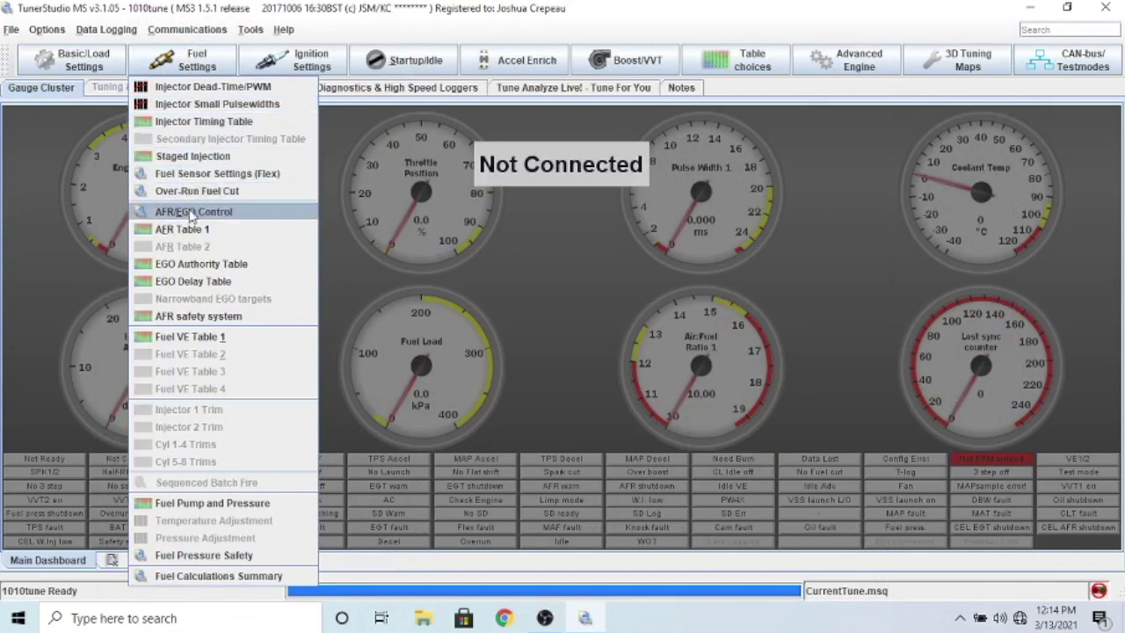
left_click(201, 337)
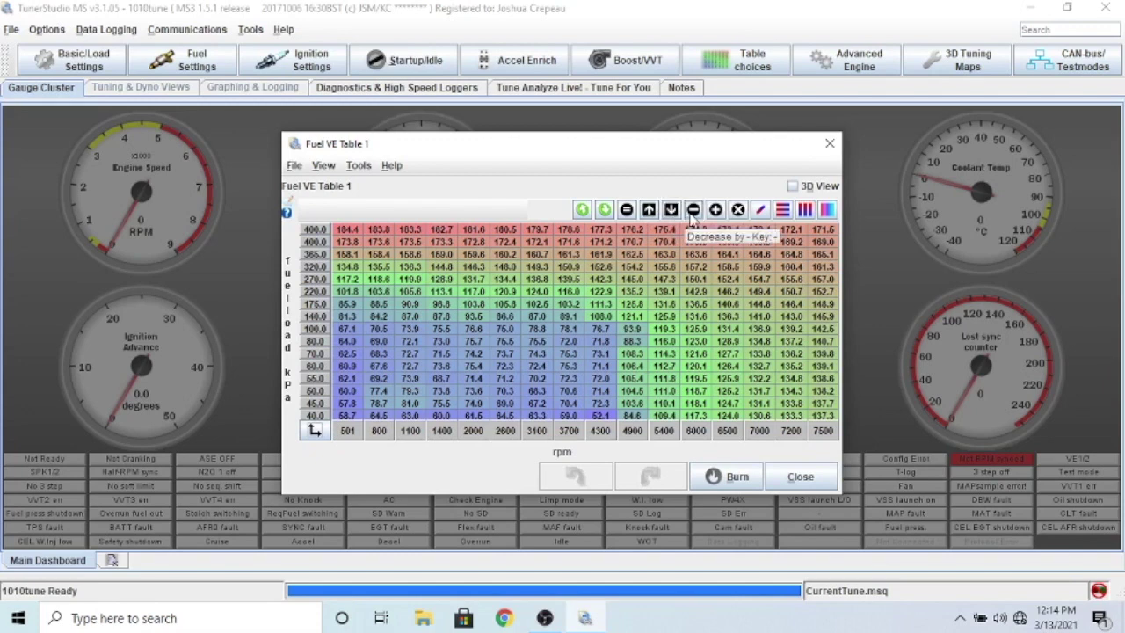
left_click(822, 229)
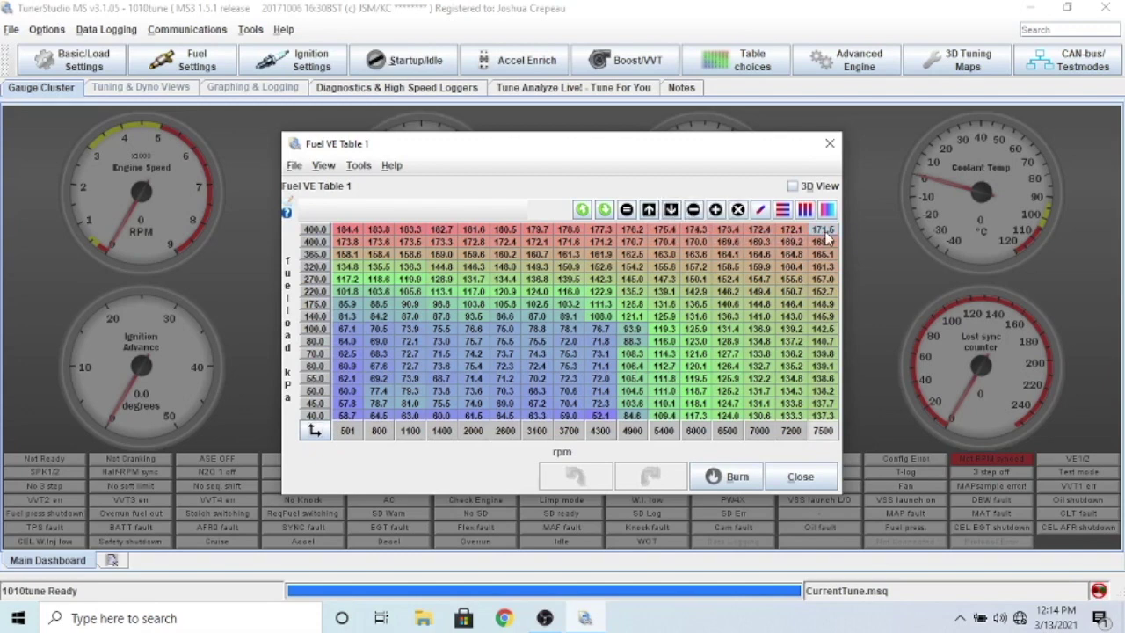
left_click(649, 210)
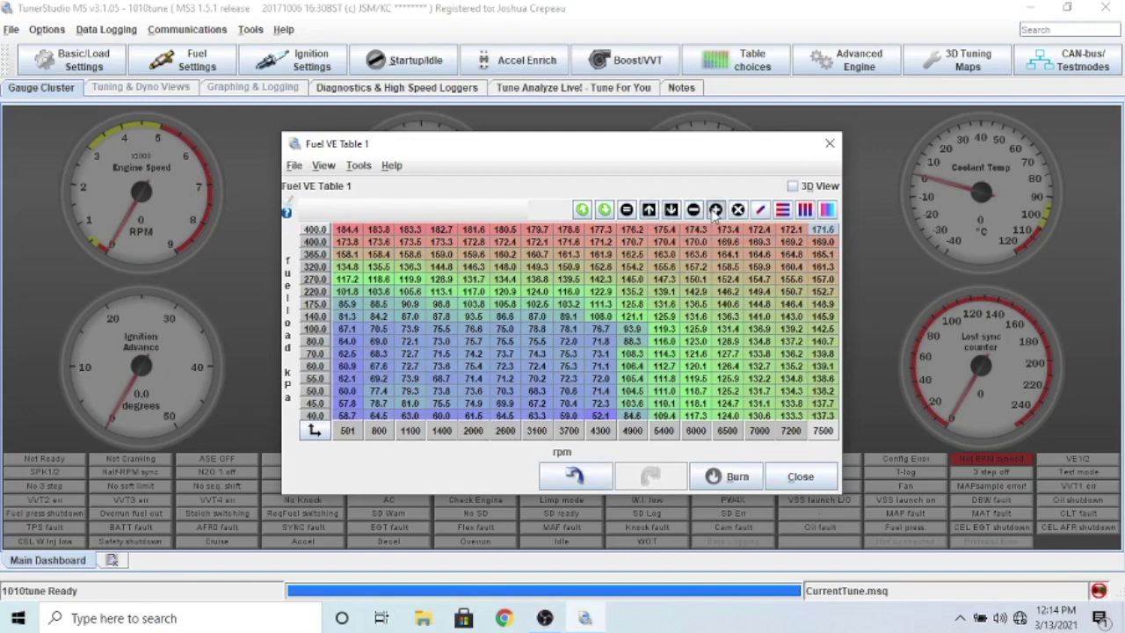
Increase the selected VE cell by 1, decrease it by 1 again, and close the table
left_click(716, 210)
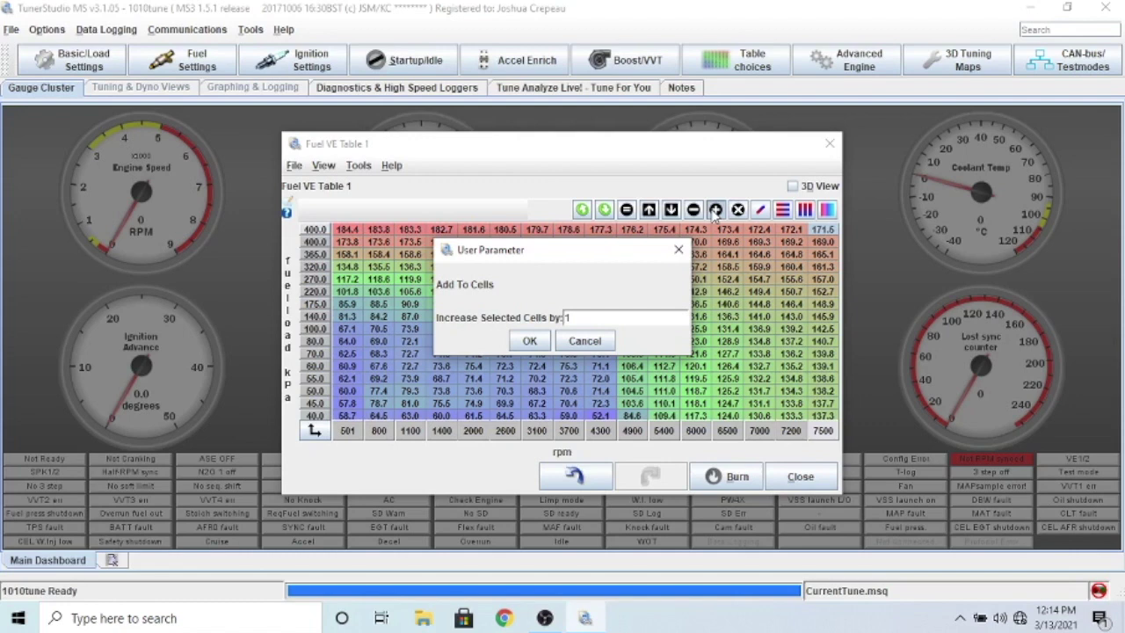
key("Return")
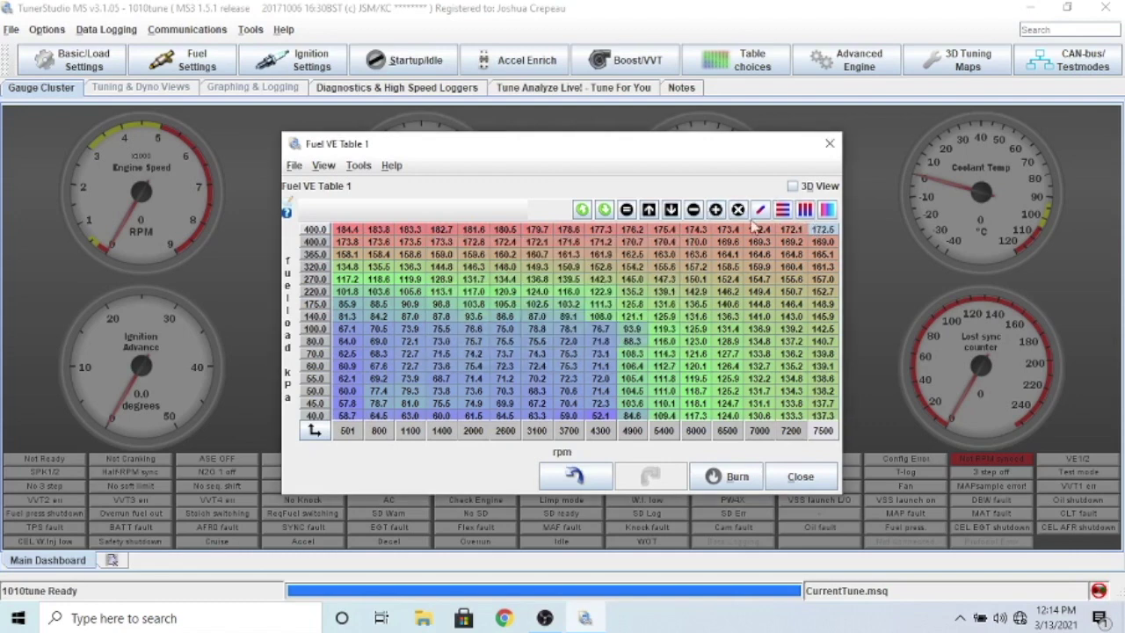
left_click(693, 210)
type("1")
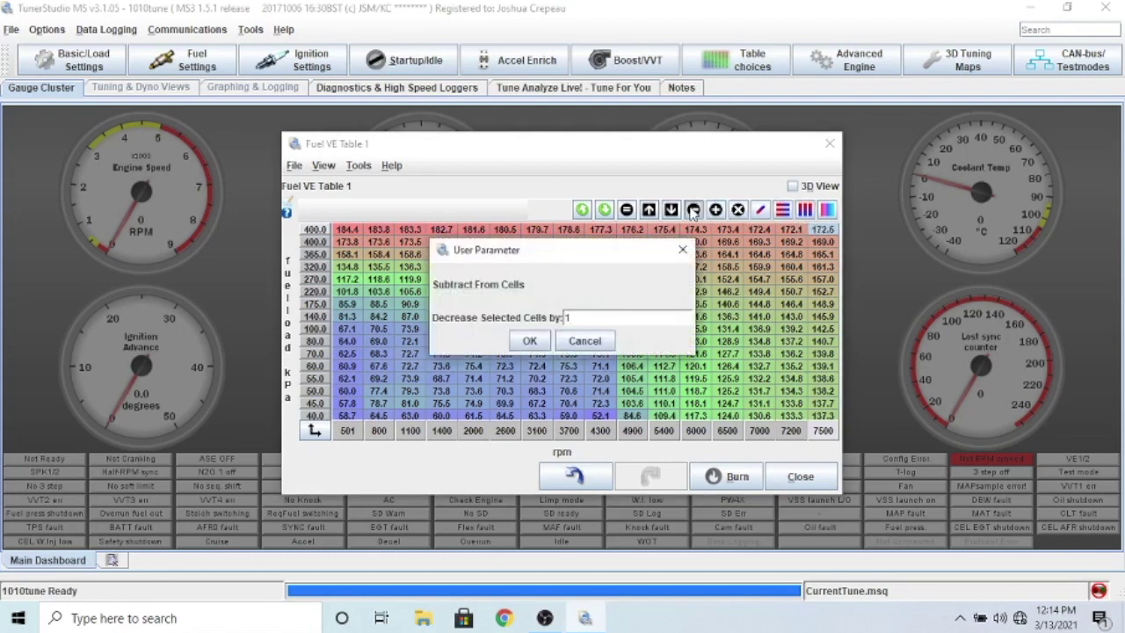
key("Return")
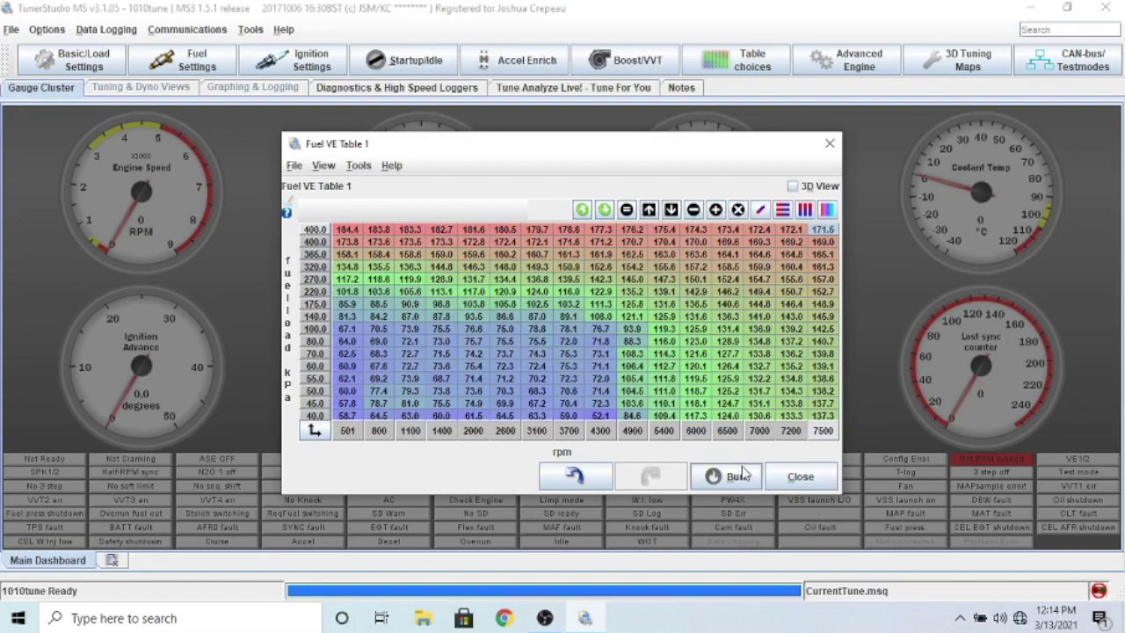
left_click(778, 475)
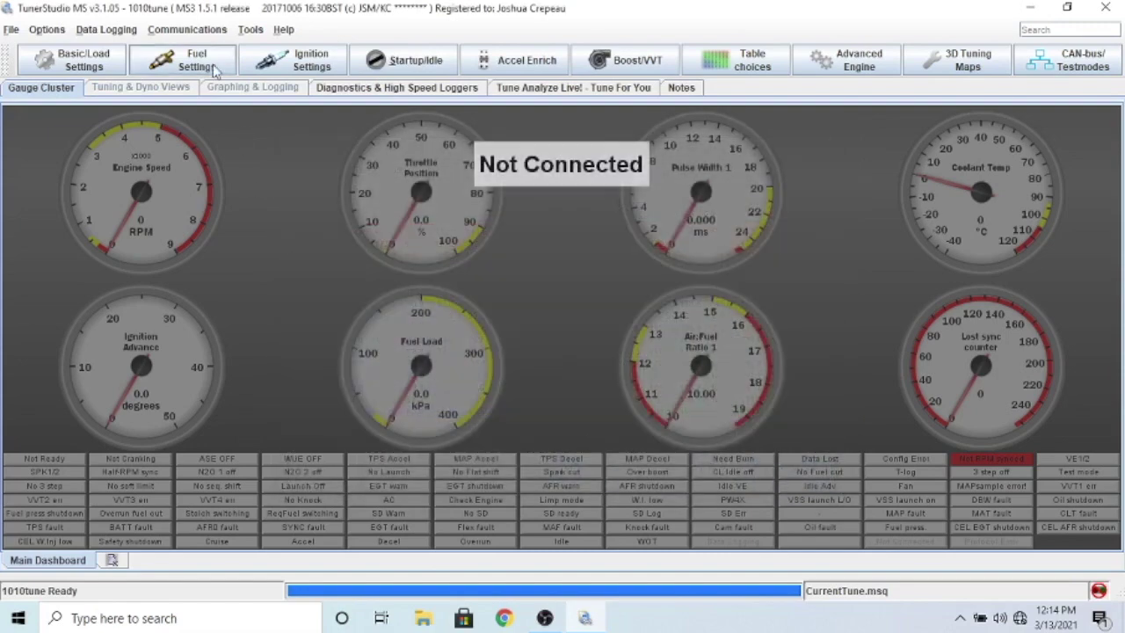
Review the Fuel Pump and Pressure Control settings, including pump mode, pressure regulation and rail pressure, and close them
left_click(207, 63)
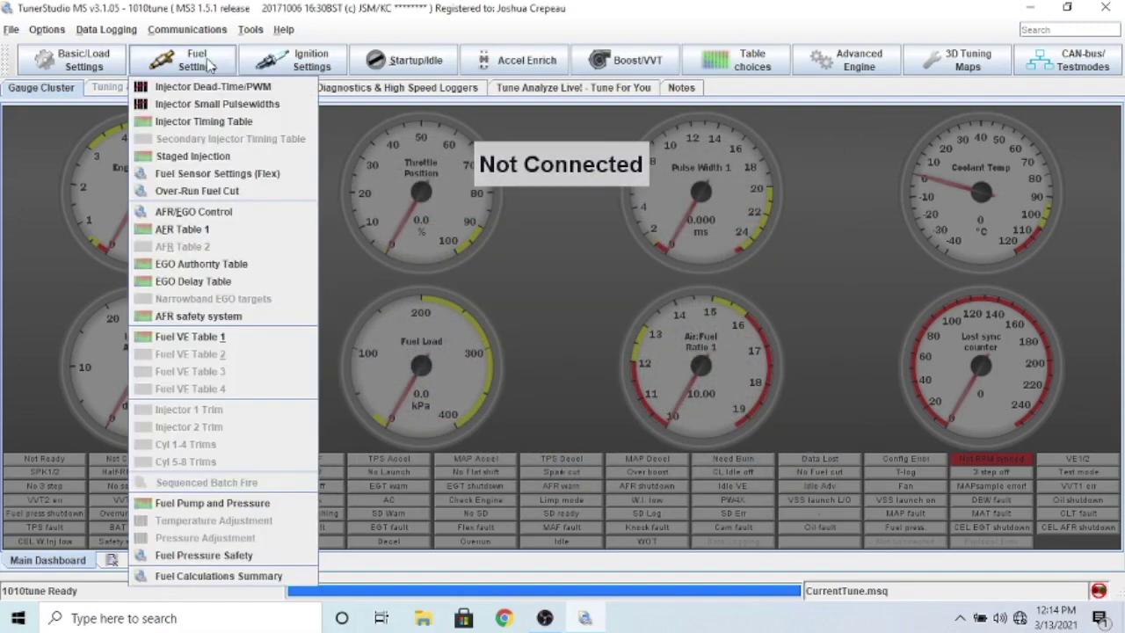
left_click(241, 508)
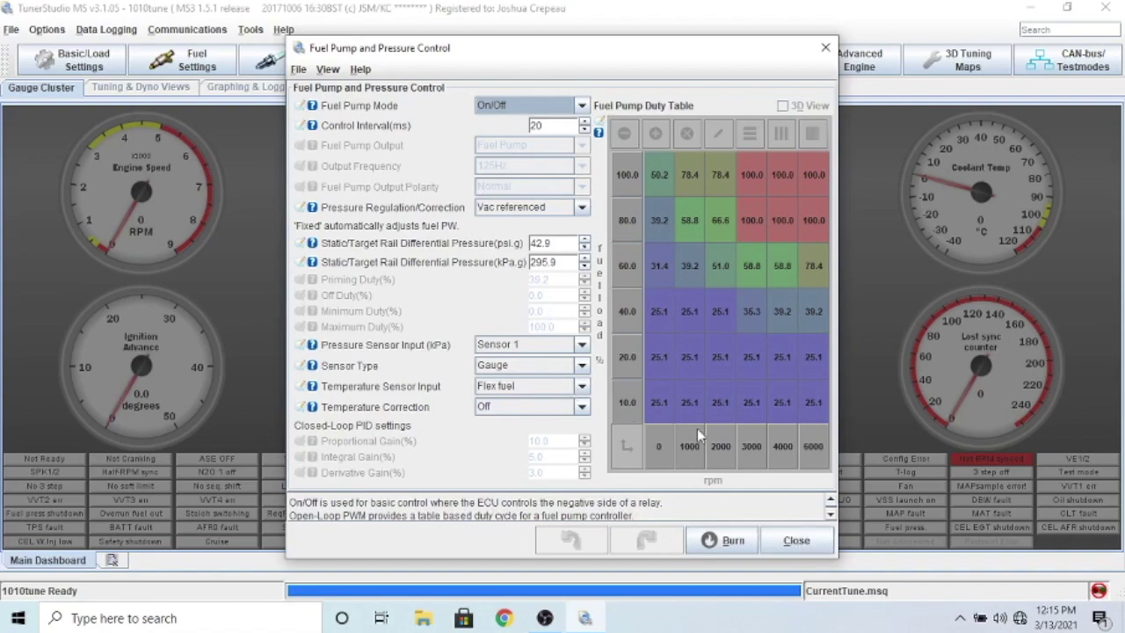
left_click(817, 544)
In the Ignition Options / Wheel Decoder settings, set Fixed Advance to Fixed timing with a timing of 0 degrees
left_click(299, 55)
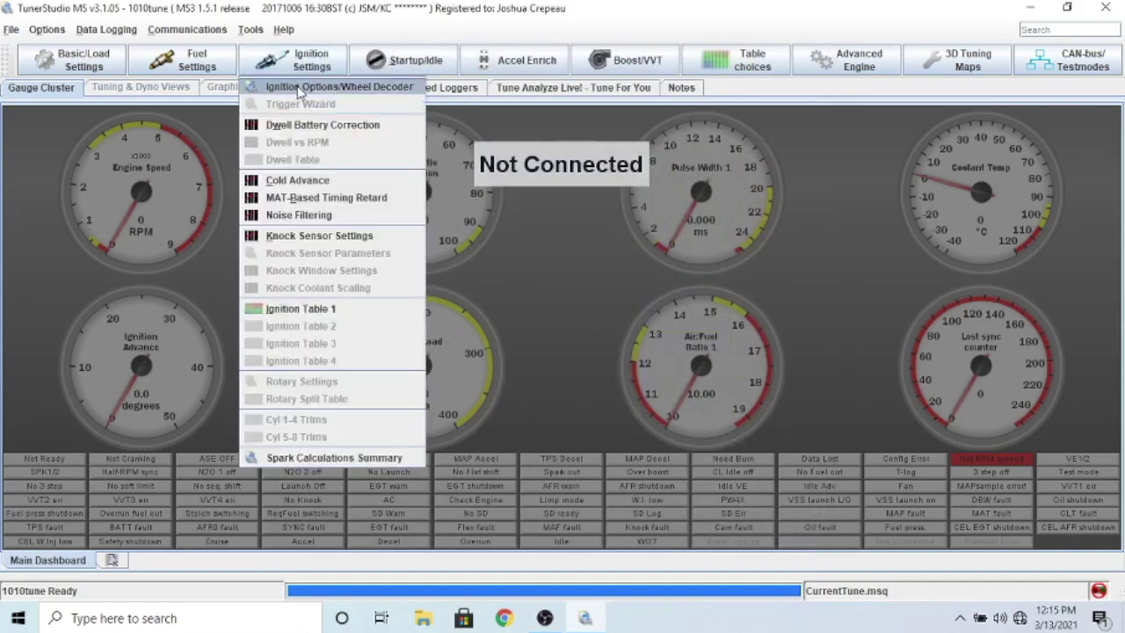
left_click(299, 88)
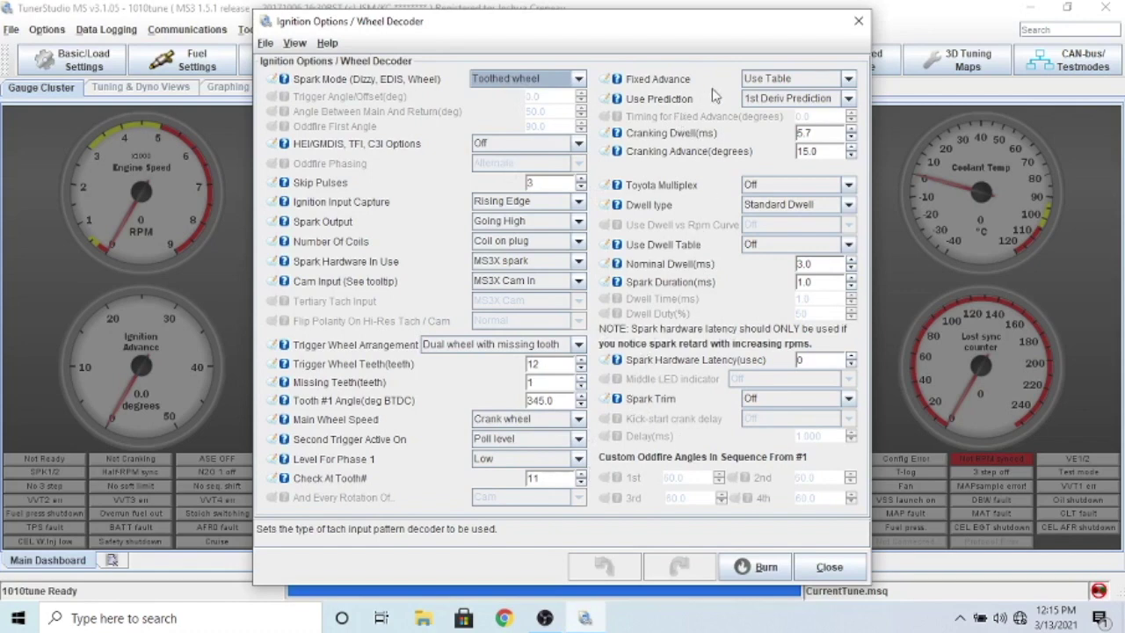
left_click(753, 82)
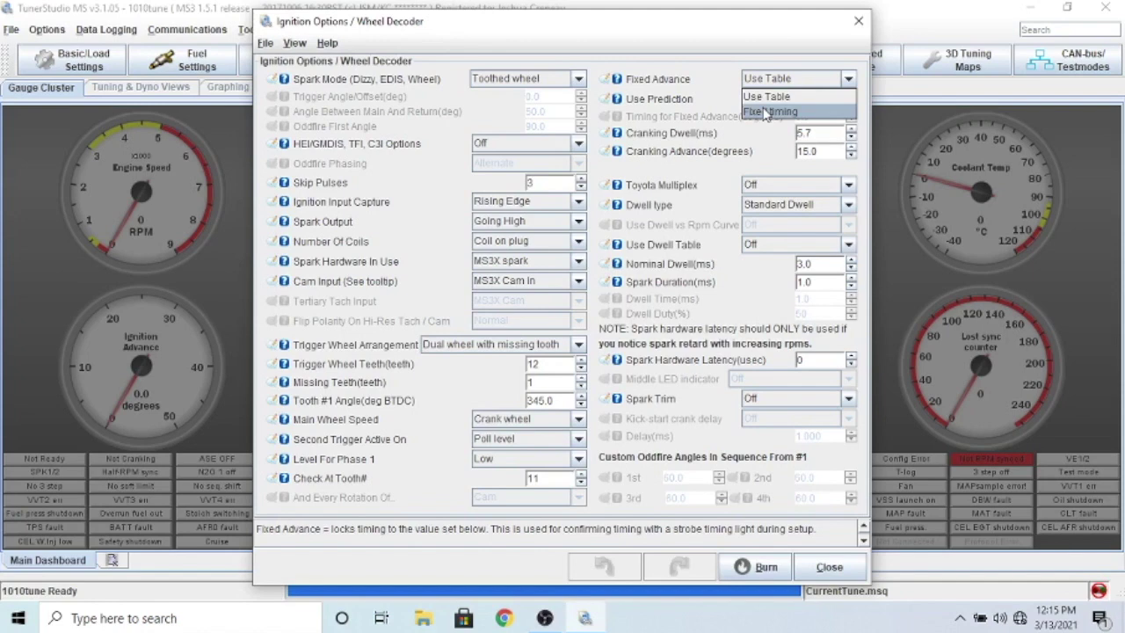
left_click(767, 113)
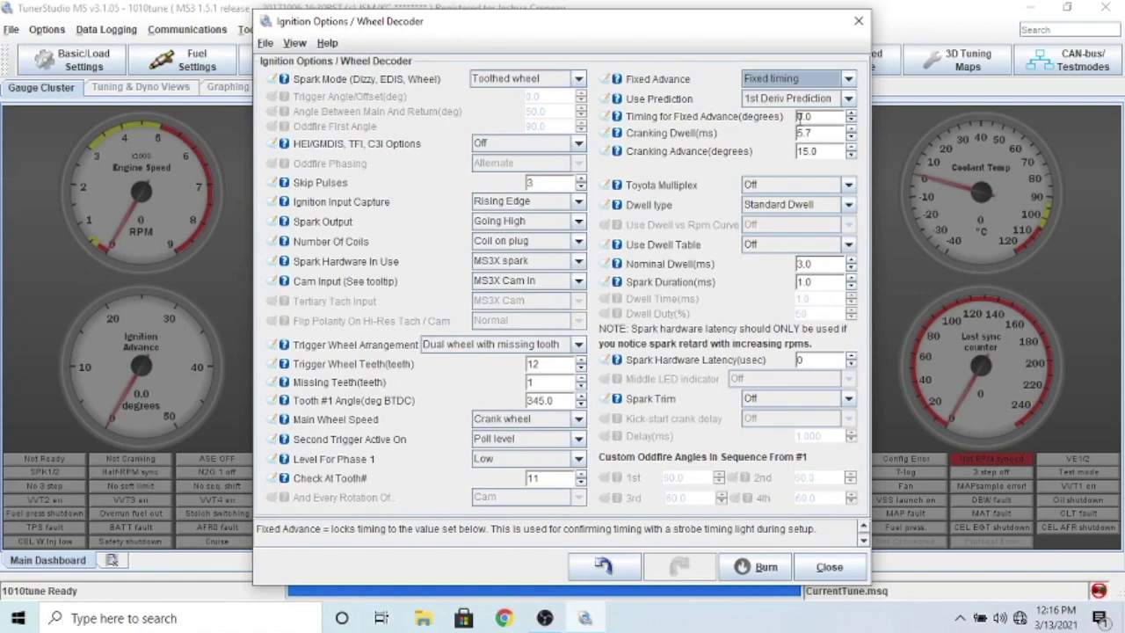
type("0")
Switch Fixed Advance back to Use Table and close the Ignition Options / Wheel Decoder settings
left_click(772, 85)
left_click(773, 97)
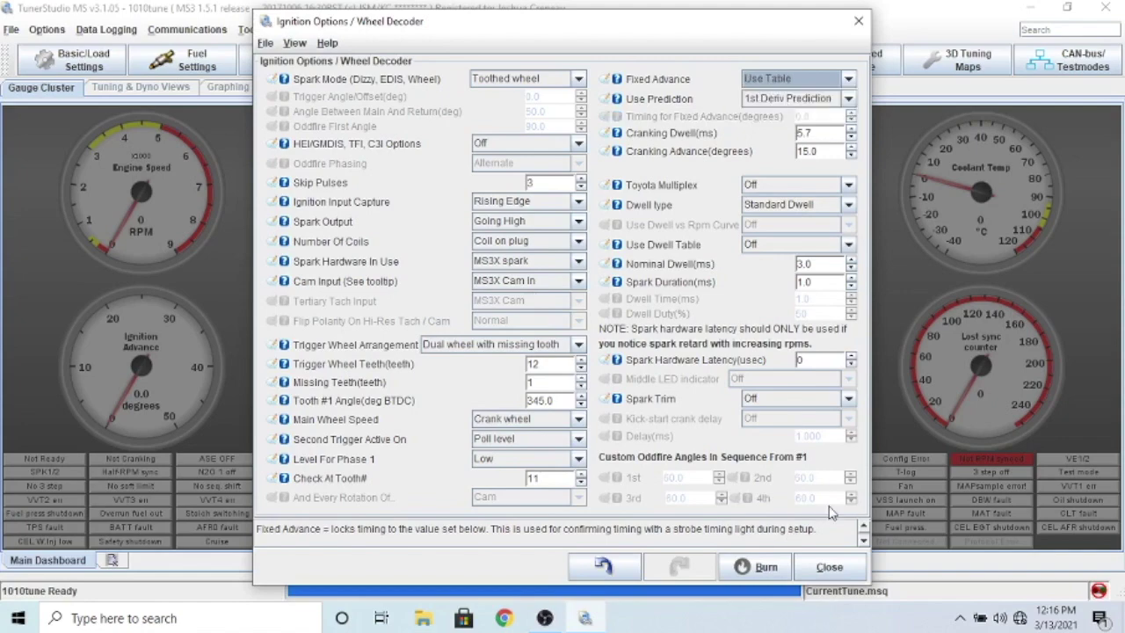
left_click(829, 568)
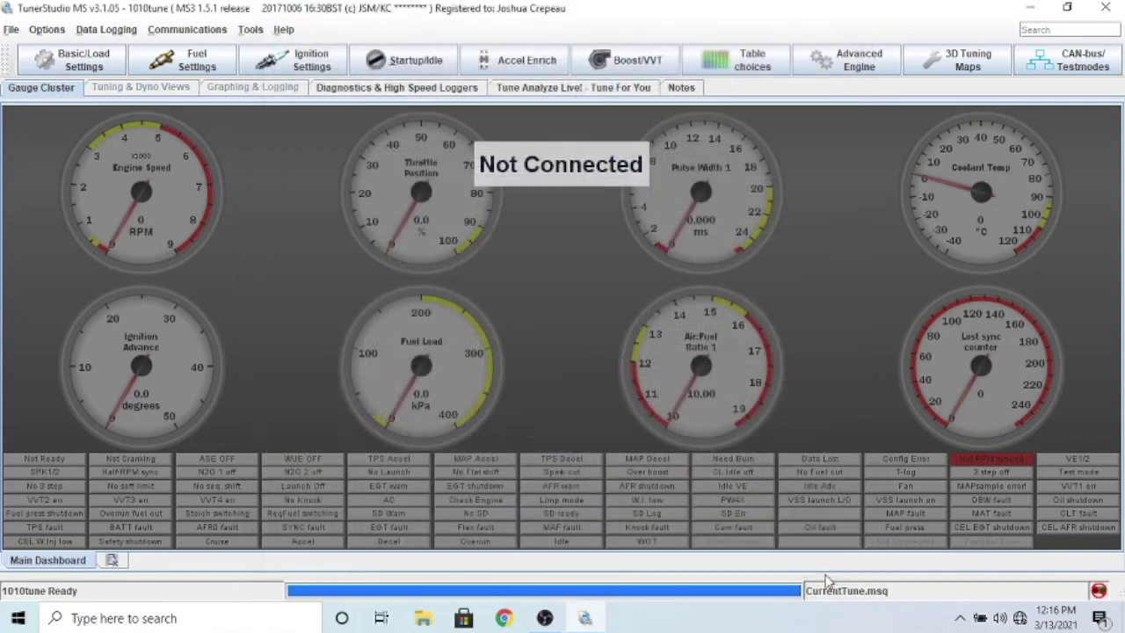
left_click(296, 70)
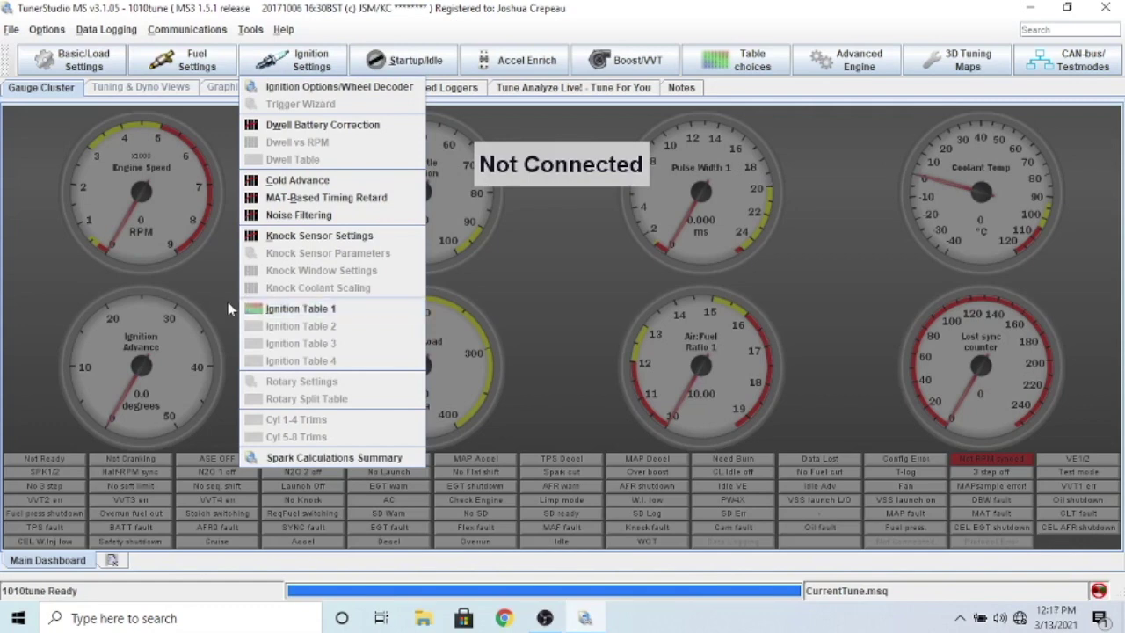
left_click(199, 250)
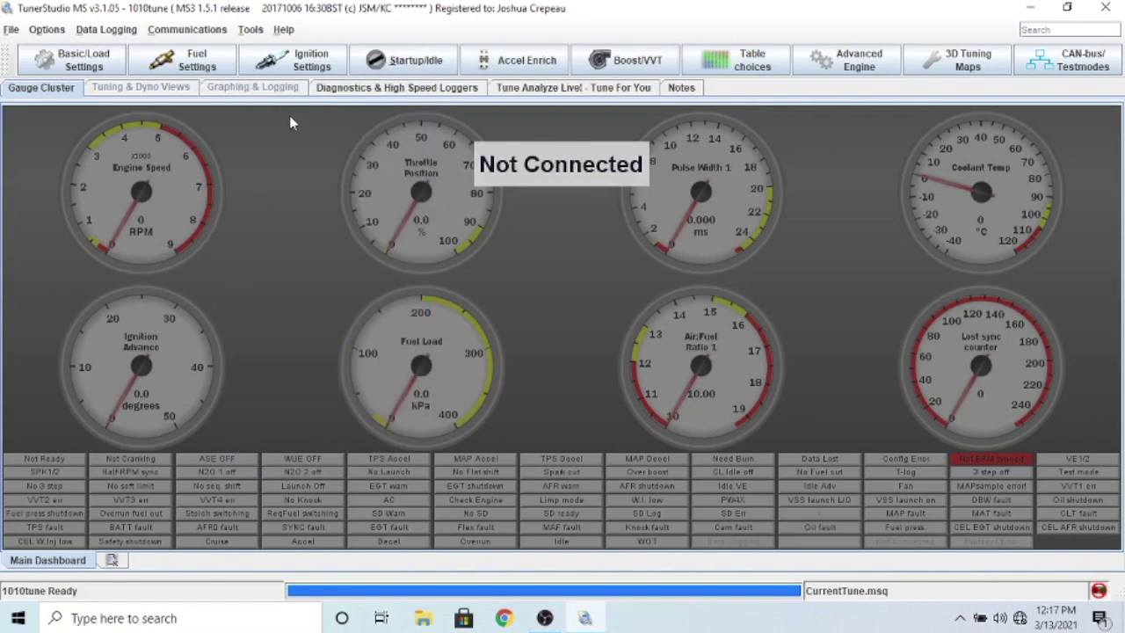
Open the MAP/Baro calibration and examine the available common MAP sensor types, leaving the selection as it is
left_click(250, 30)
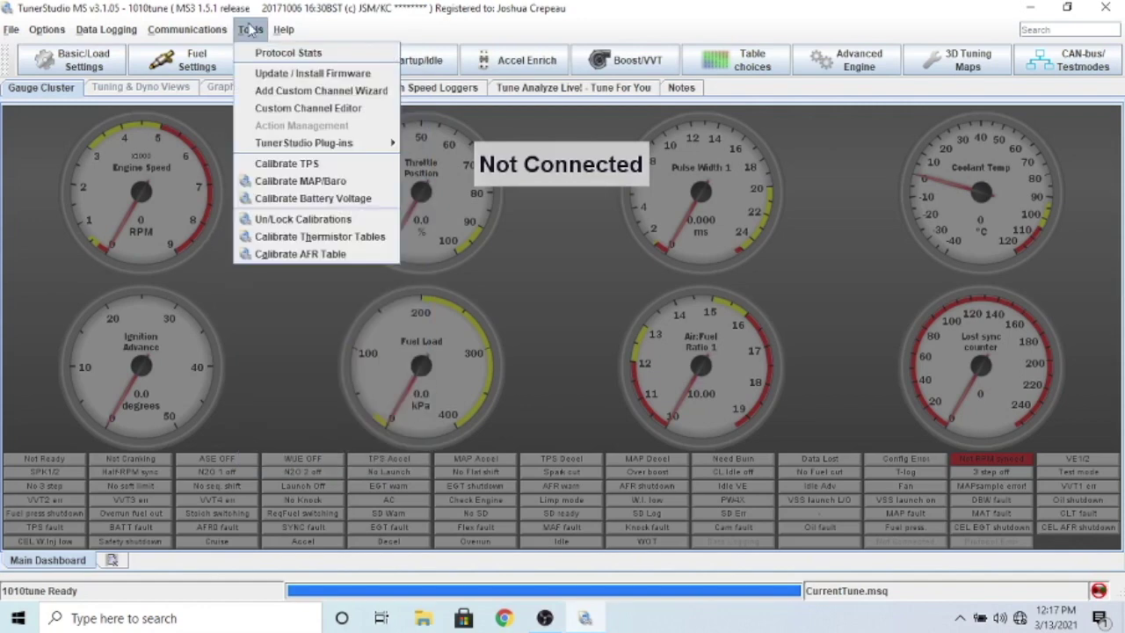
left_click(275, 185)
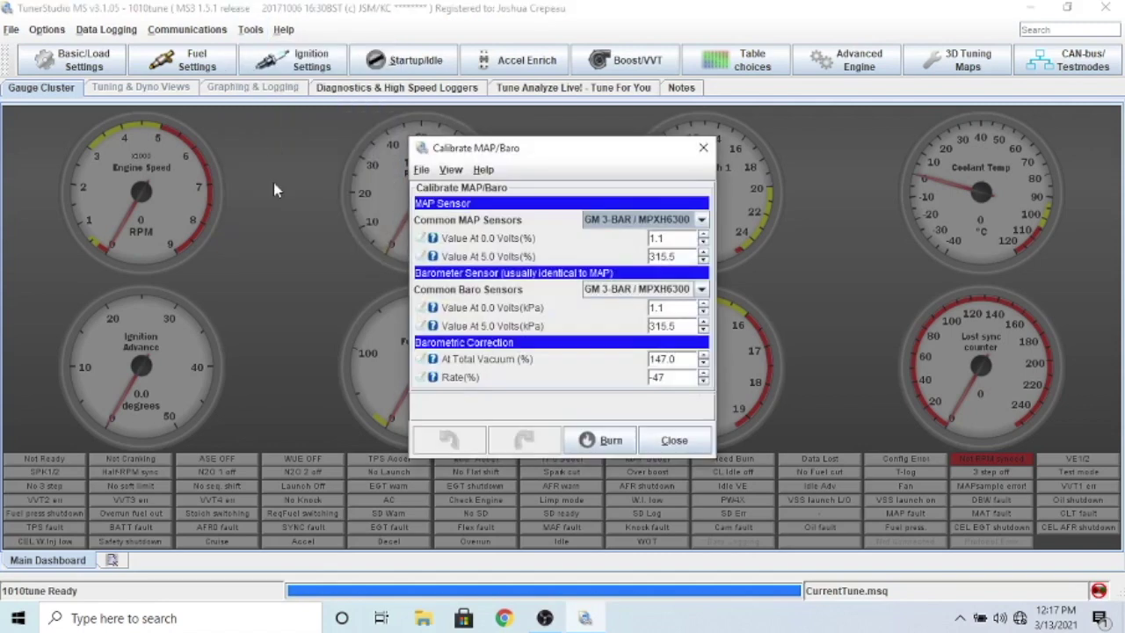
left_click(636, 221)
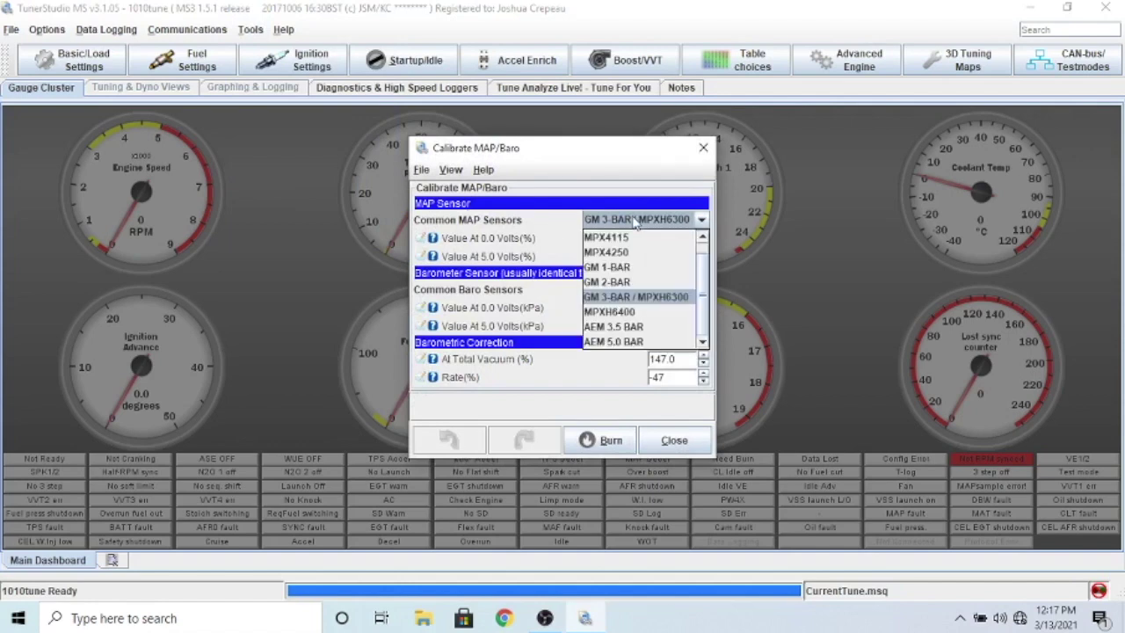
scroll(628, 273, "up", 1)
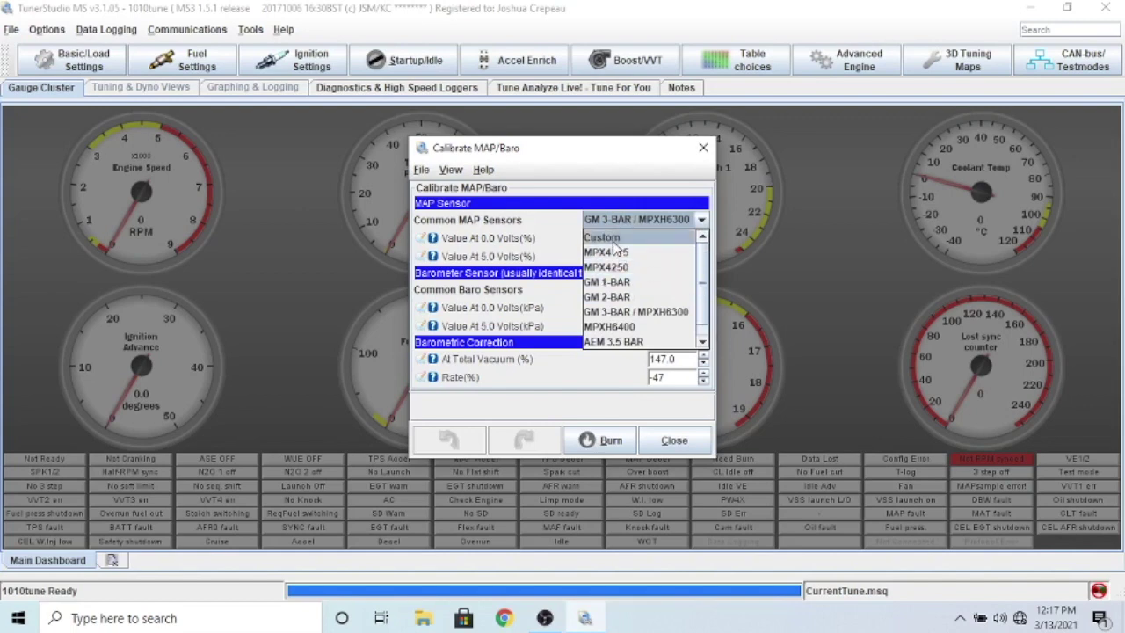
scroll(622, 274, "down", 1)
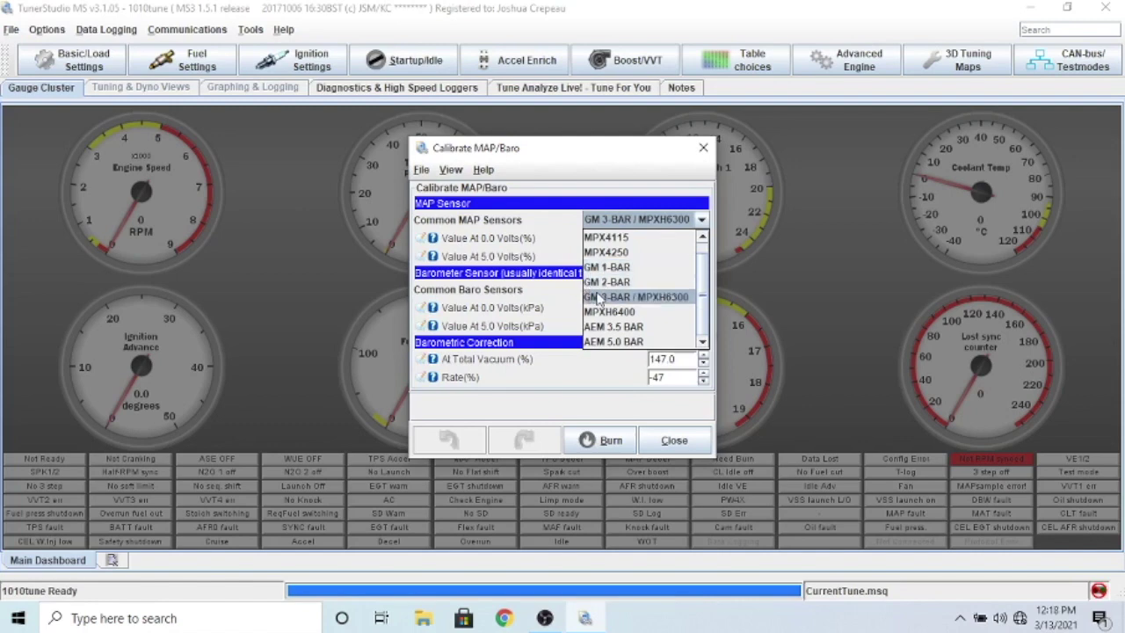
left_click(639, 221)
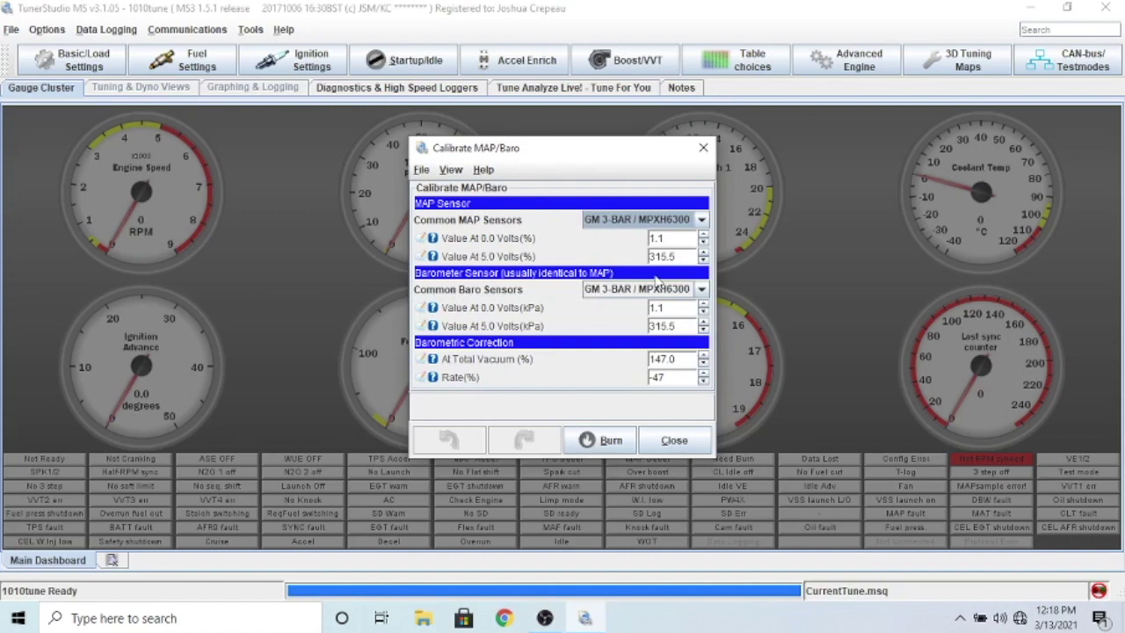
Open the Real-Time Display and move its window aside to reveal part of the MAP/Baro calibration values
left_click(53, 61)
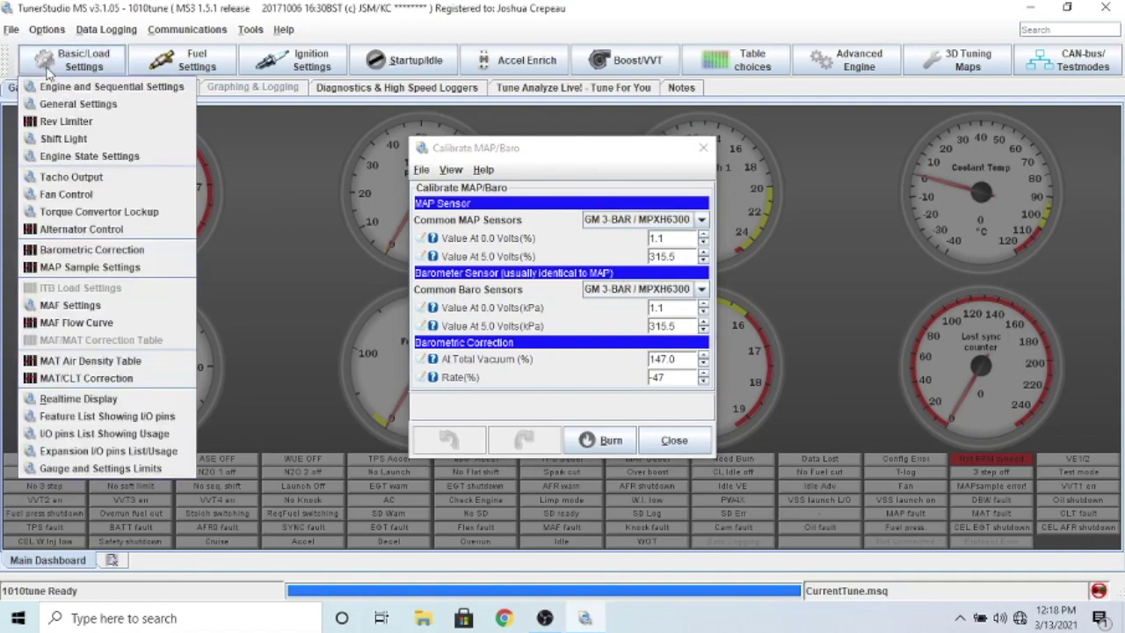
left_click(87, 399)
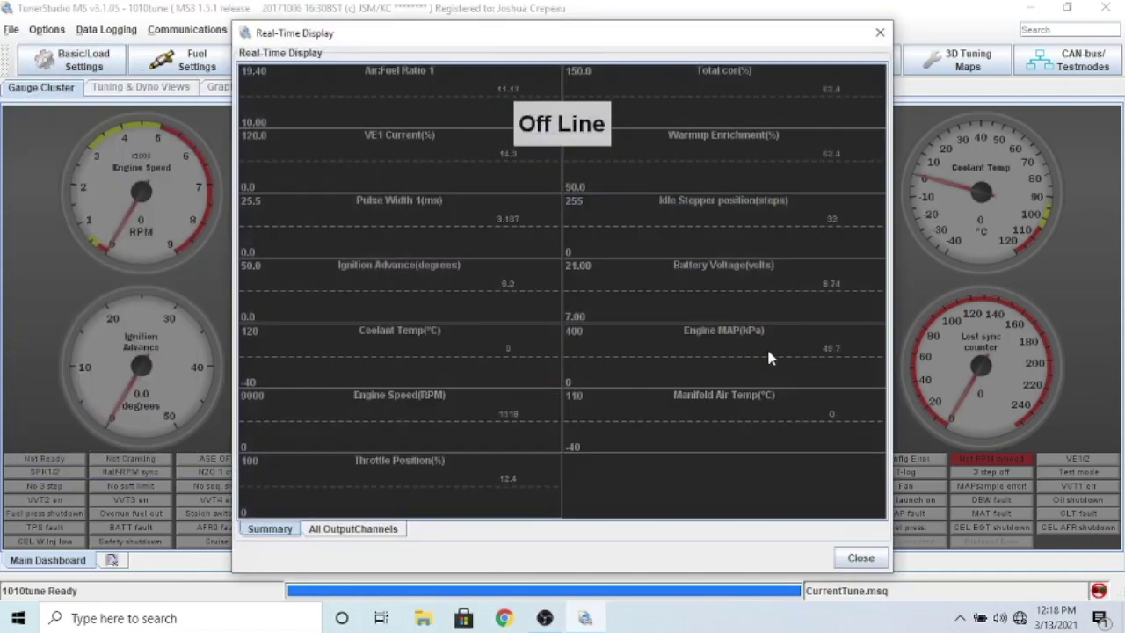
left_click_drag(575, 32, 320, 47)
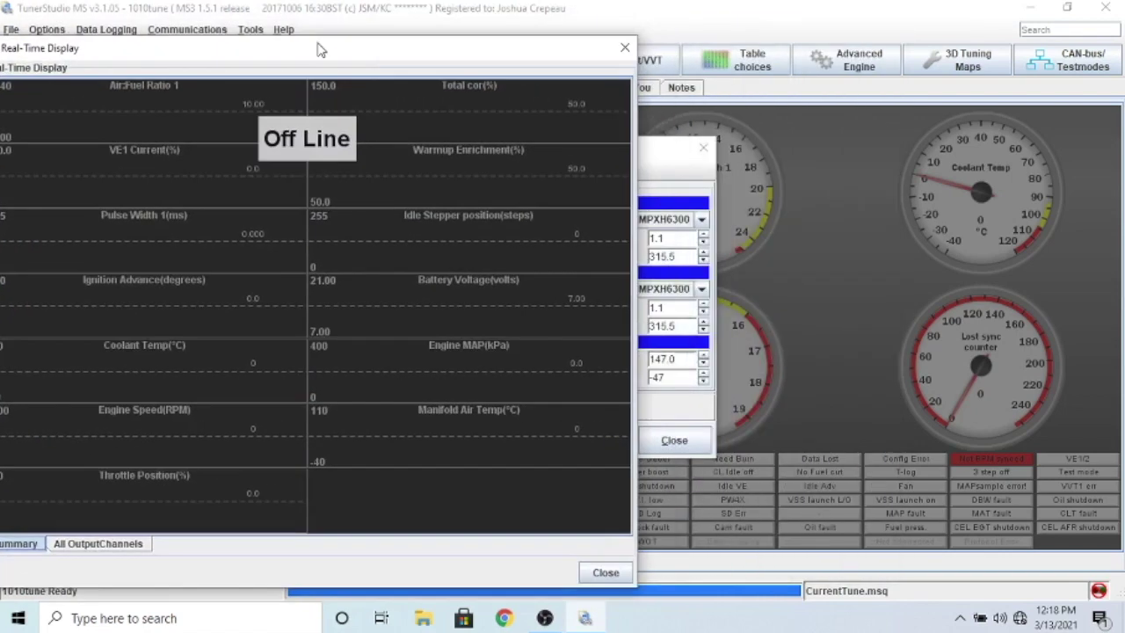
Set the common baro sensor to GM 1-BAR in the MAP/Baro calibration and move its window clear of the Real-Time Display
left_click(652, 149)
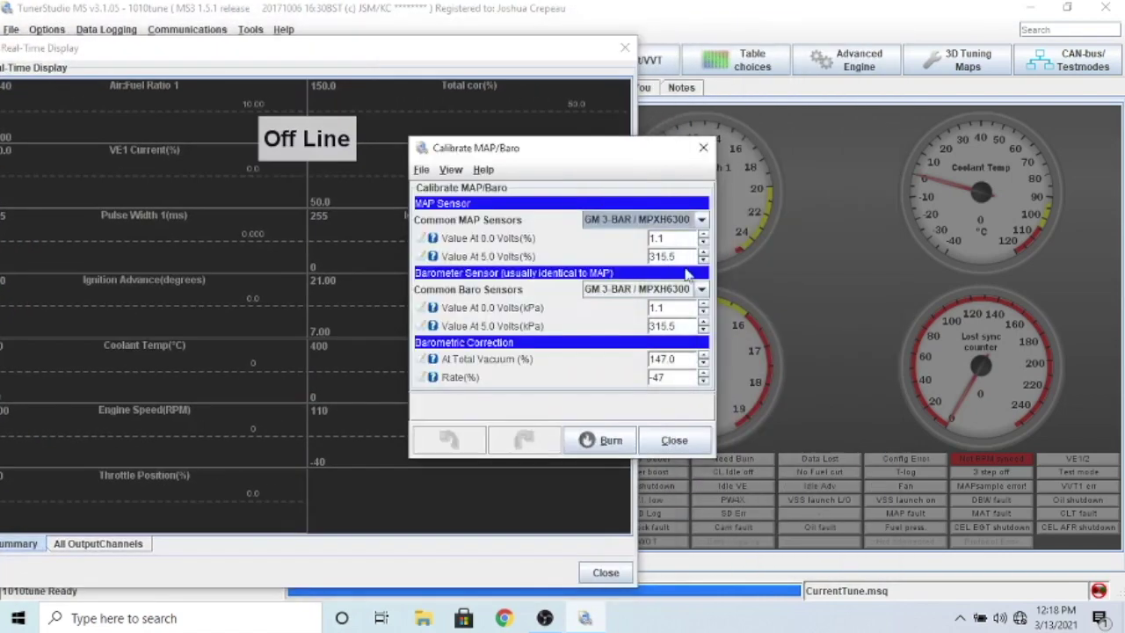
left_click(629, 293)
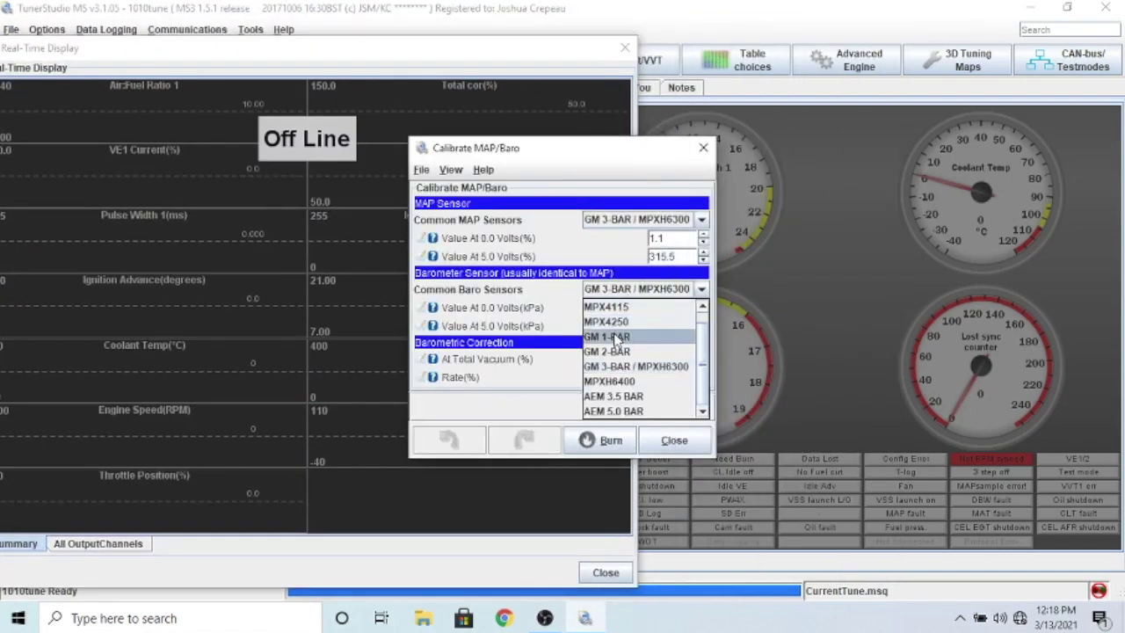
left_click(615, 337)
left_click_drag(550, 150, 801, 139)
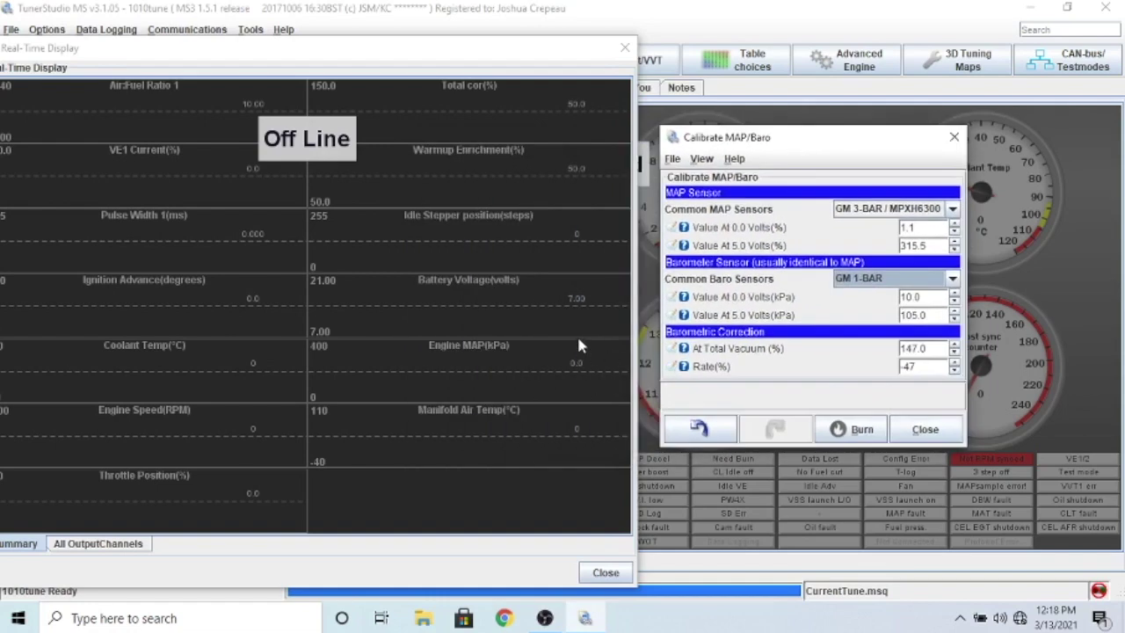
Set the common baro sensor back to GM 3-BAR / MPXH6300, then close the MAP/Baro calibration and the Real-Time Display
left_click(857, 279)
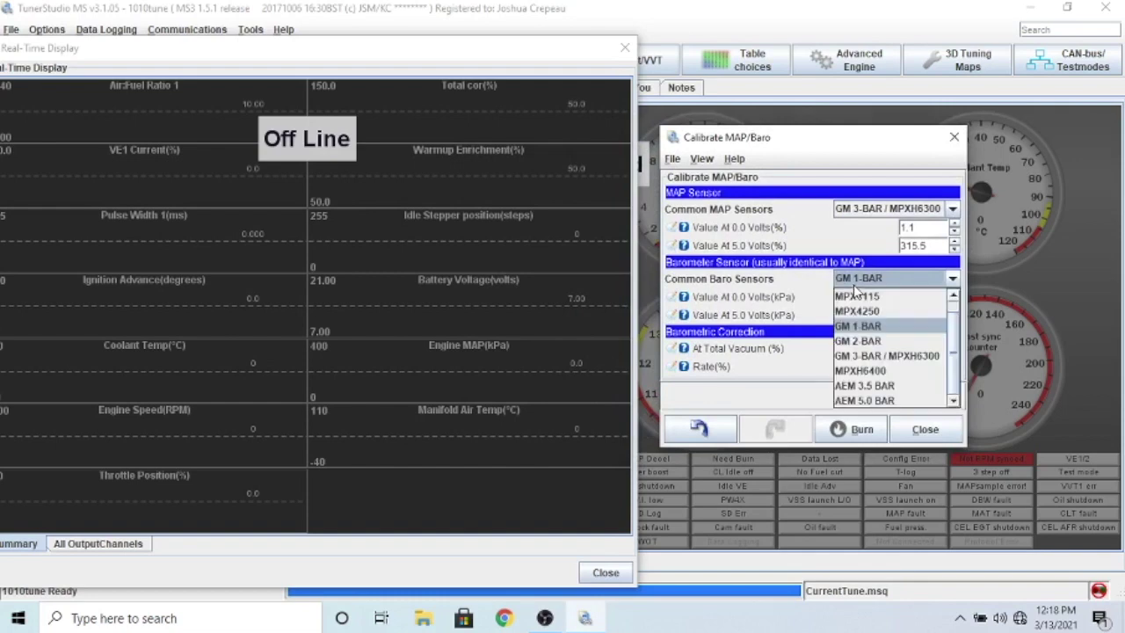
left_click(848, 356)
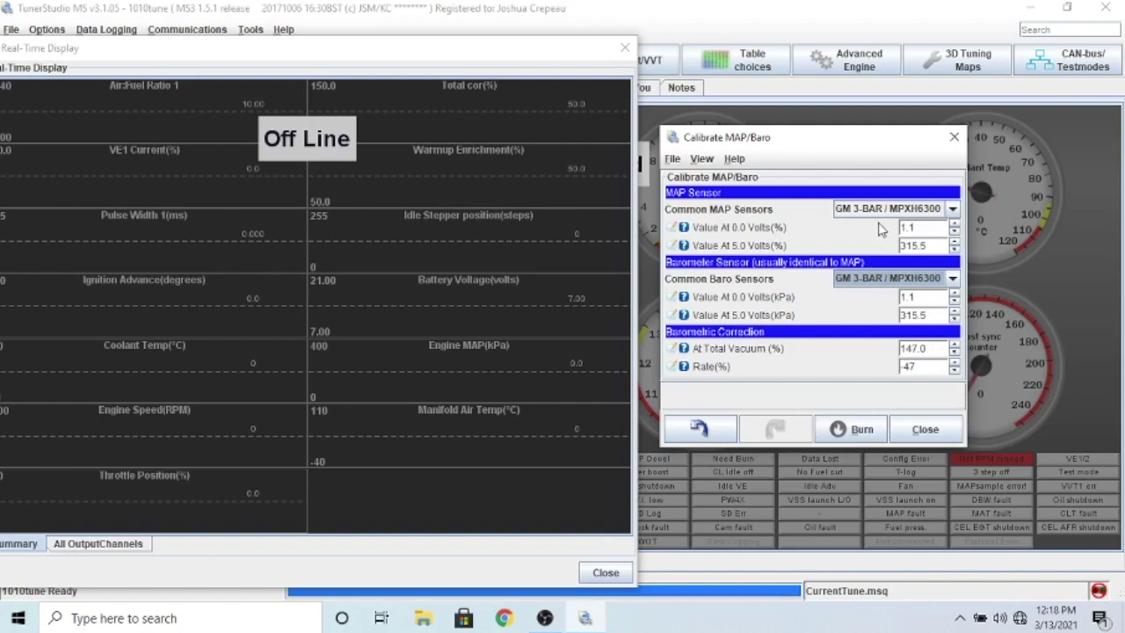
left_click(922, 429)
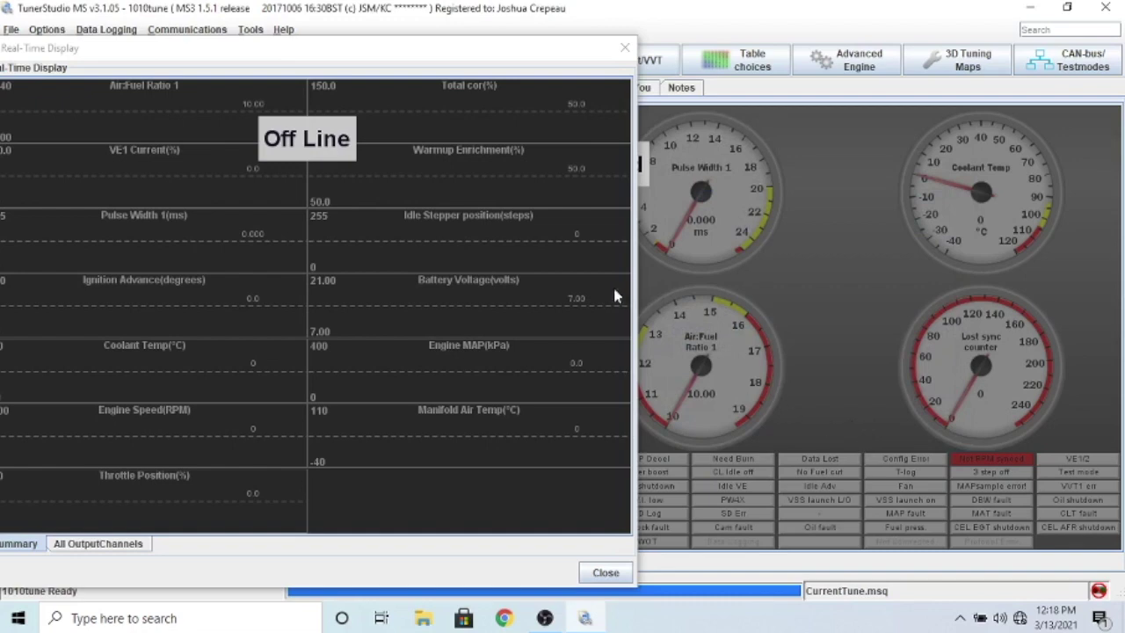
left_click(624, 51)
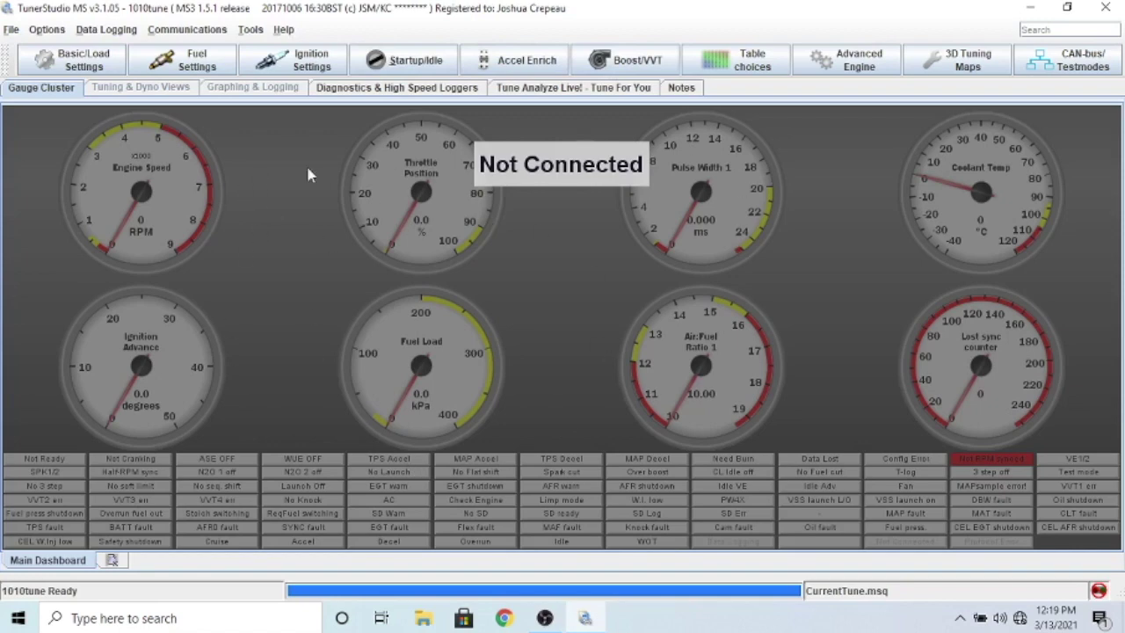
Open the Cranking / Startup Settings, review the Cranking RPM and Flood Clear TPS values, and close the dialog
left_click(406, 55)
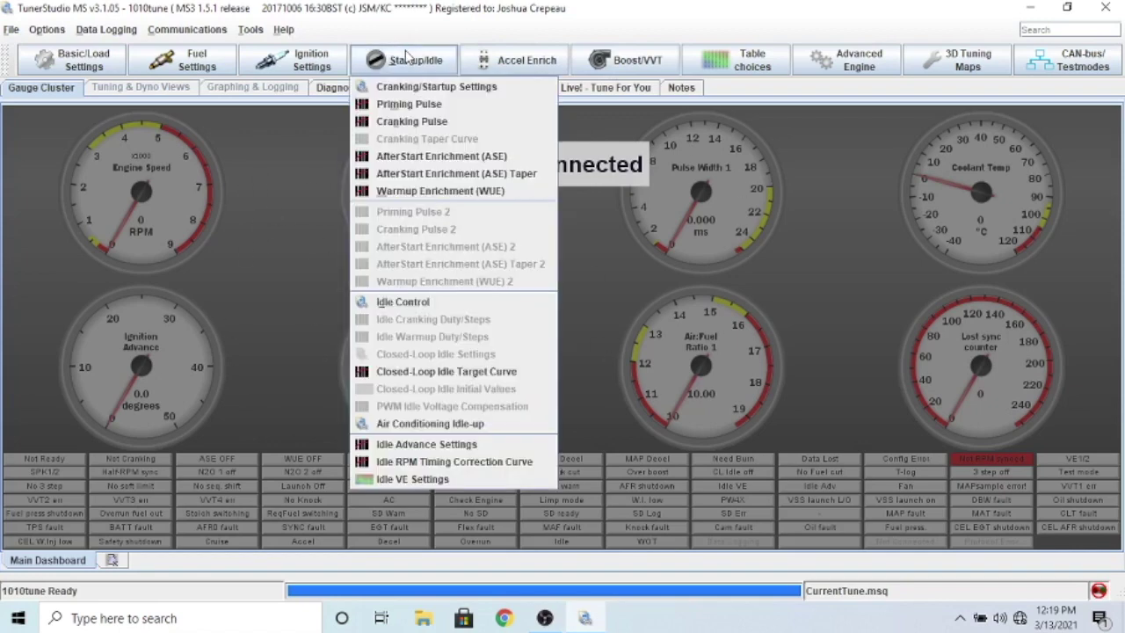
left_click(396, 86)
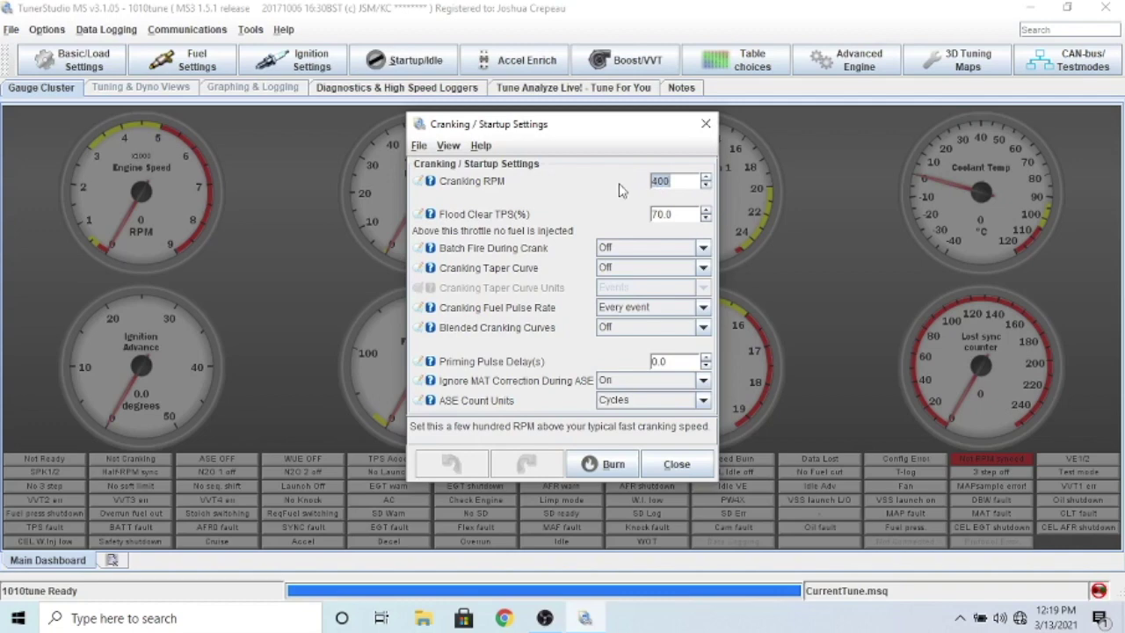
left_click(657, 215)
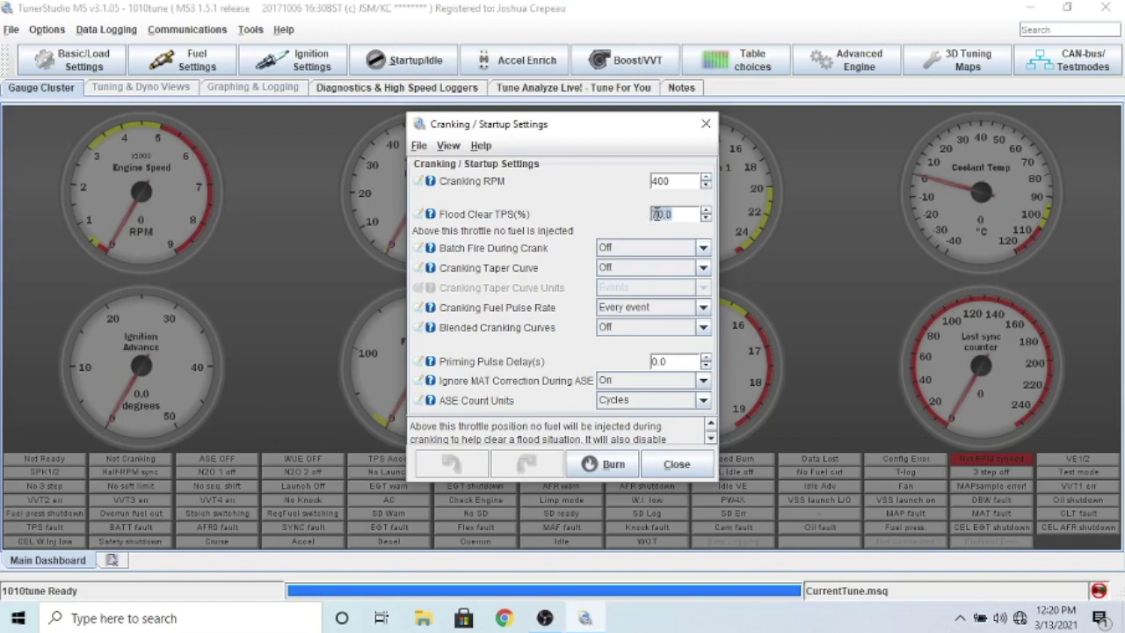
left_click(661, 215)
left_click(666, 464)
Examine the Priming Pulse curve and the Cranking Pulse % curve against coolant temperature, closing each after viewing
left_click(406, 60)
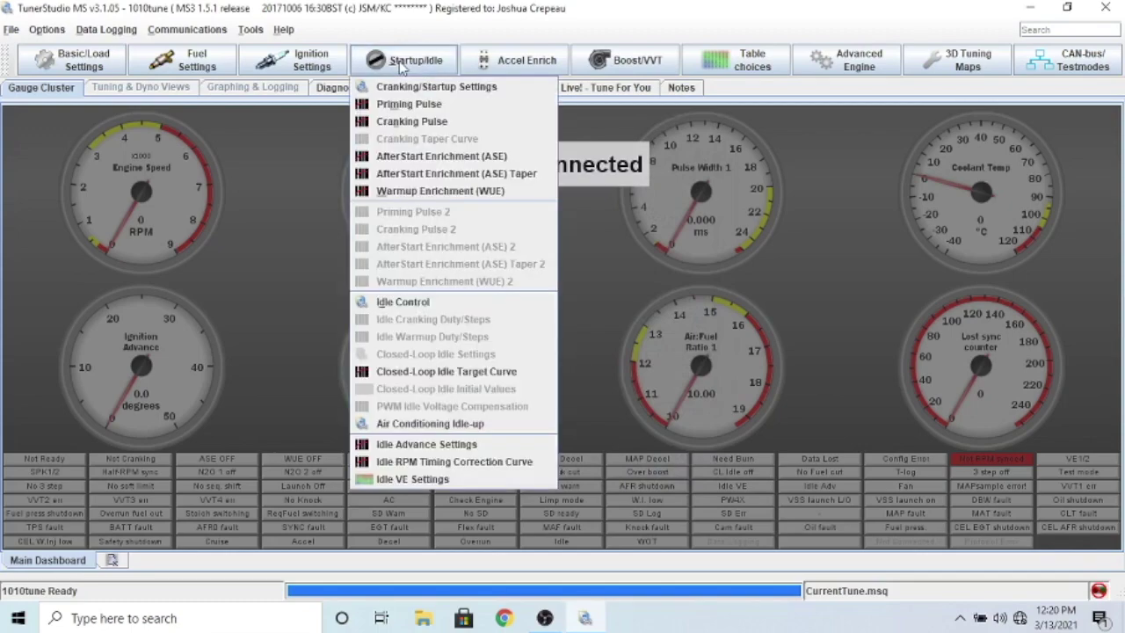
left_click(387, 104)
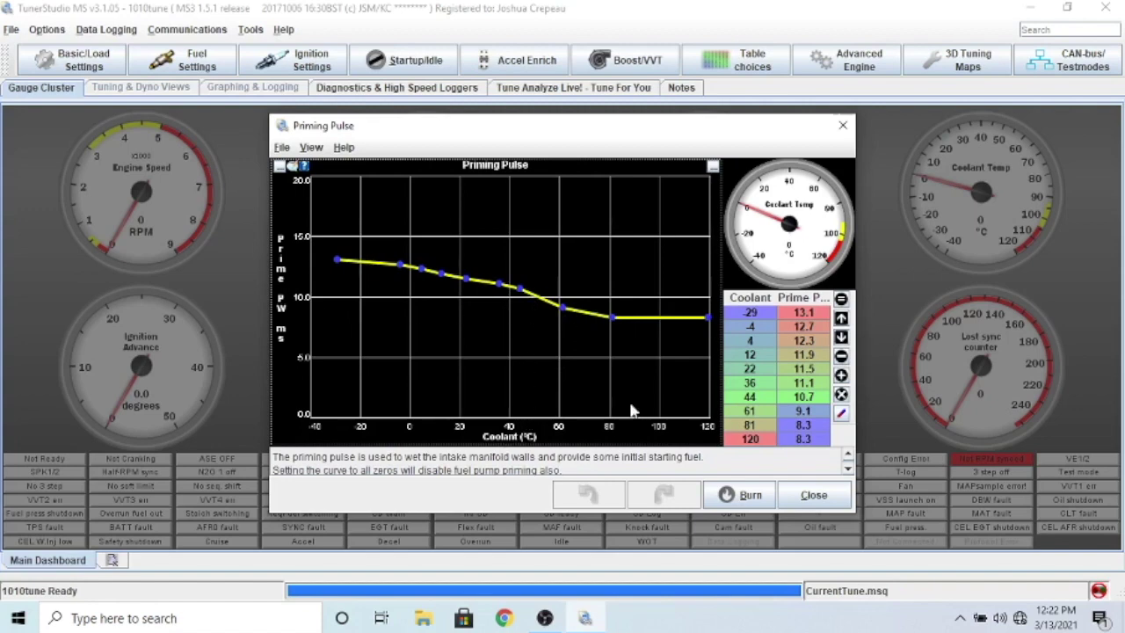
left_click(813, 496)
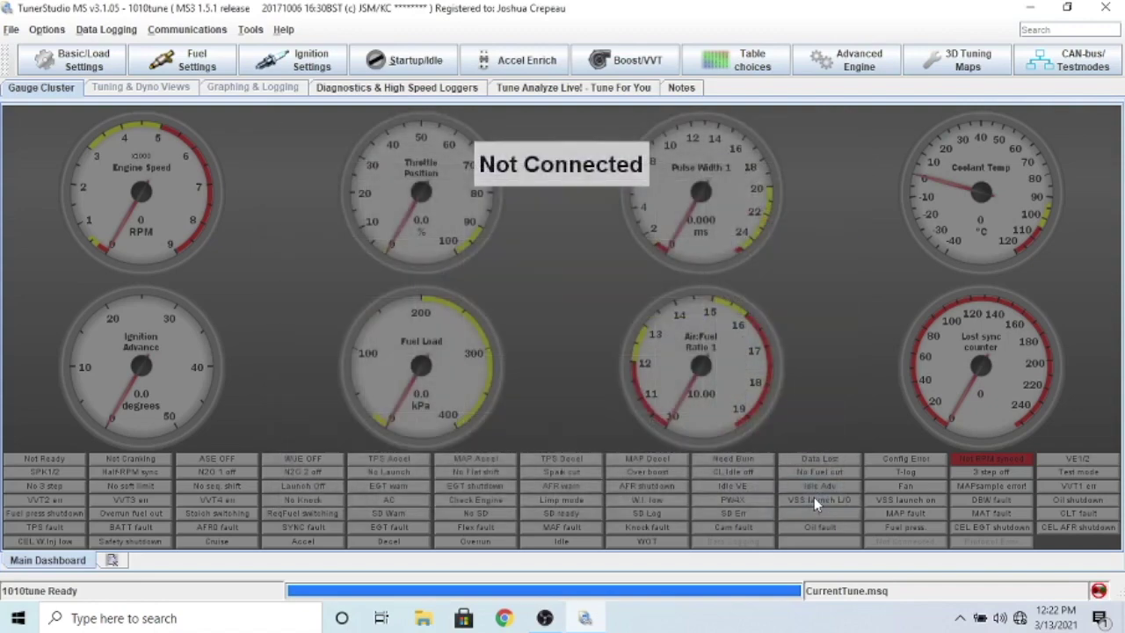
left_click(381, 68)
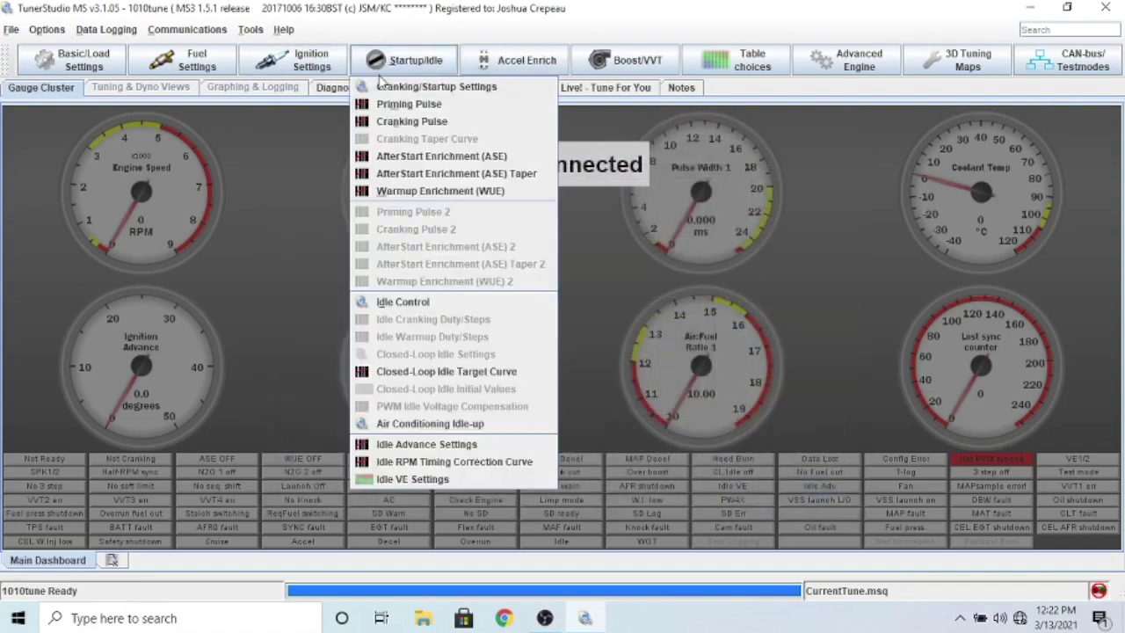
left_click(411, 121)
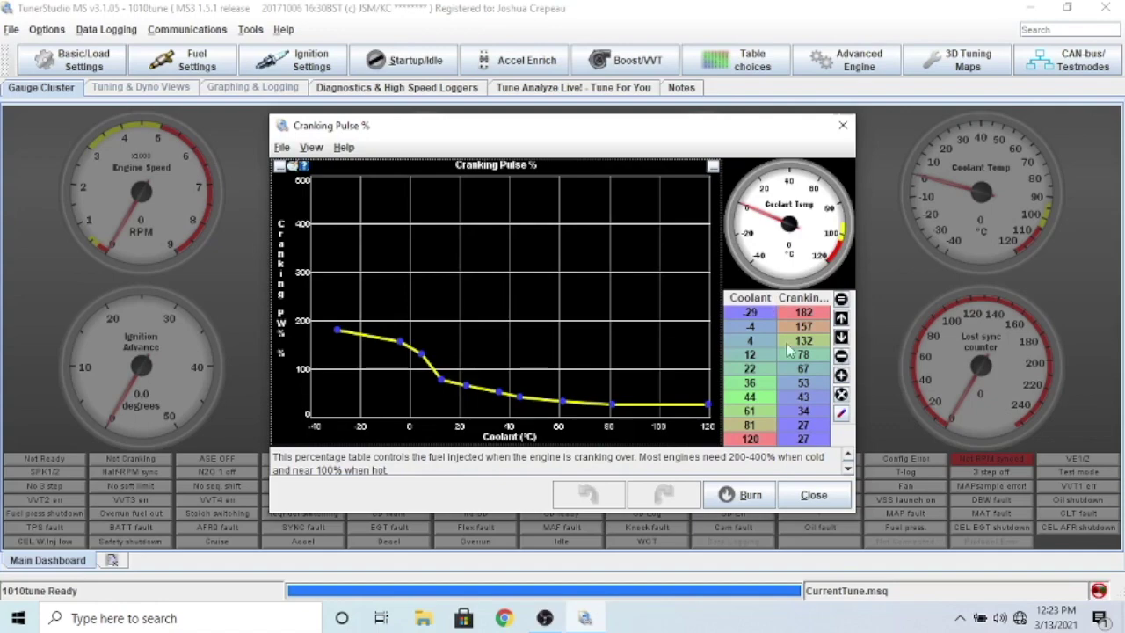
left_click(802, 495)
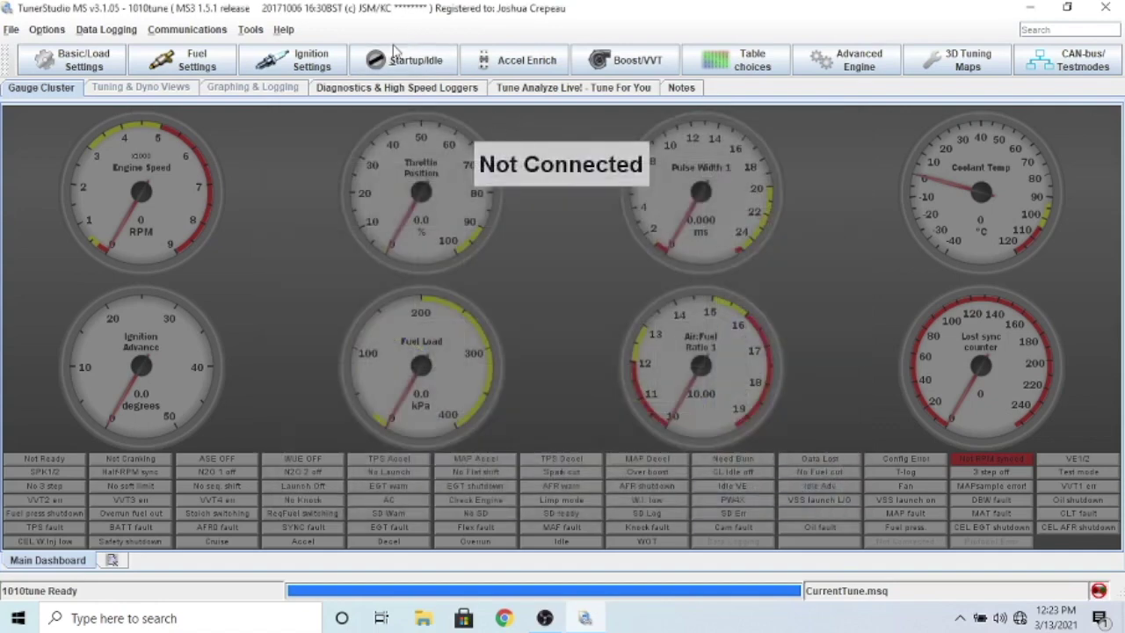
Open the Afterstart Enrichment (ASE) and Warmup Enrichment (WUE) curves and arrange their windows side by side for comparison
left_click(396, 53)
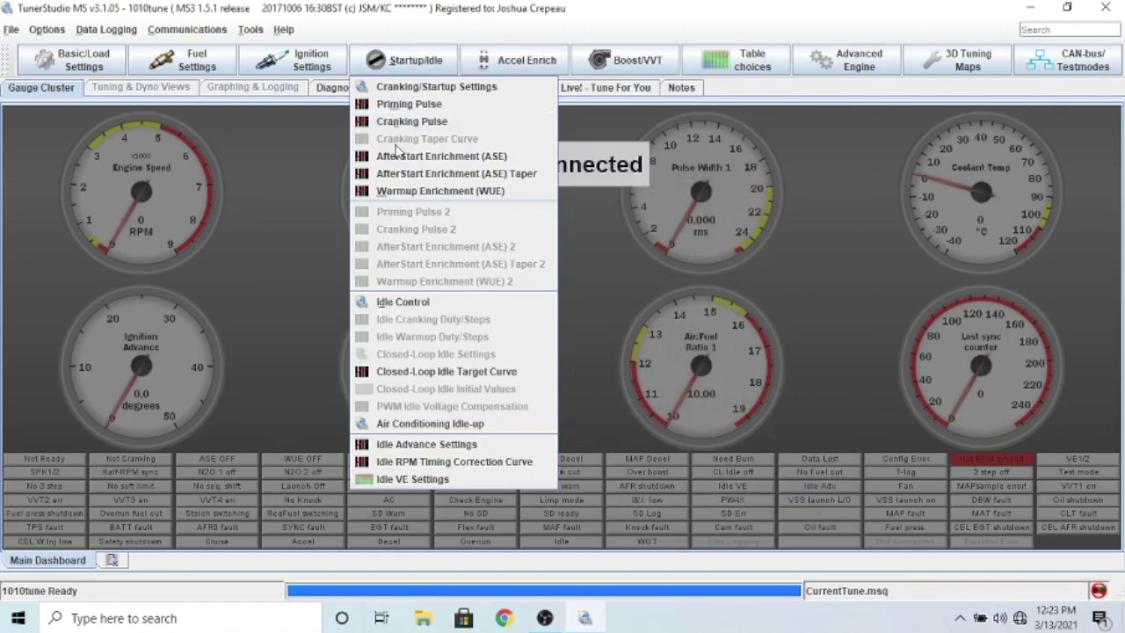
left_click(400, 157)
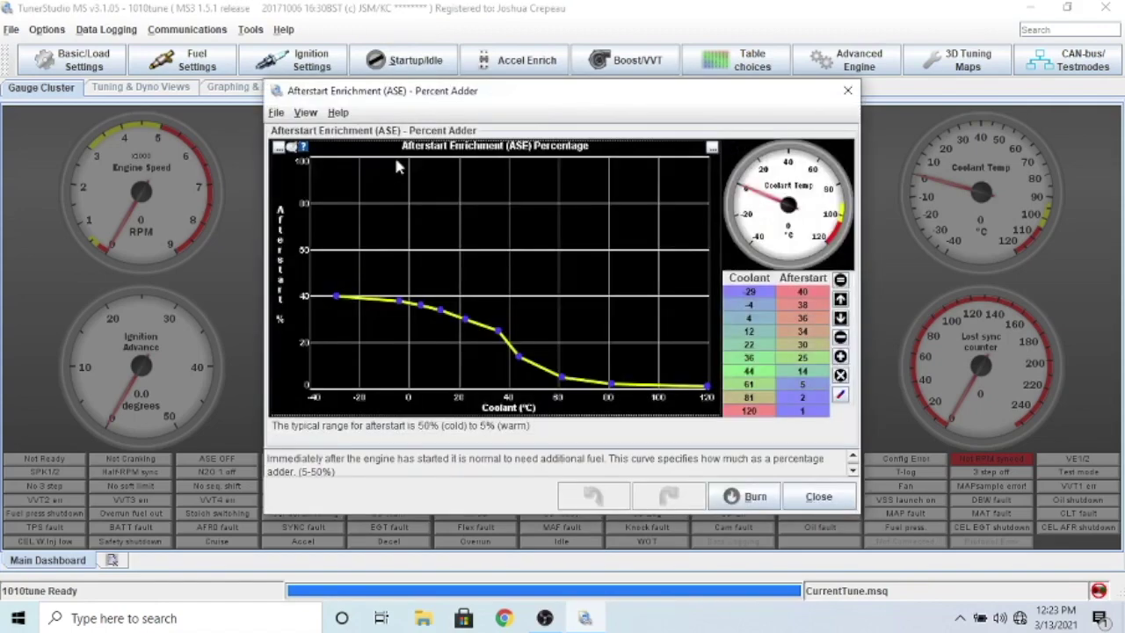
left_click_drag(471, 93, 684, 99)
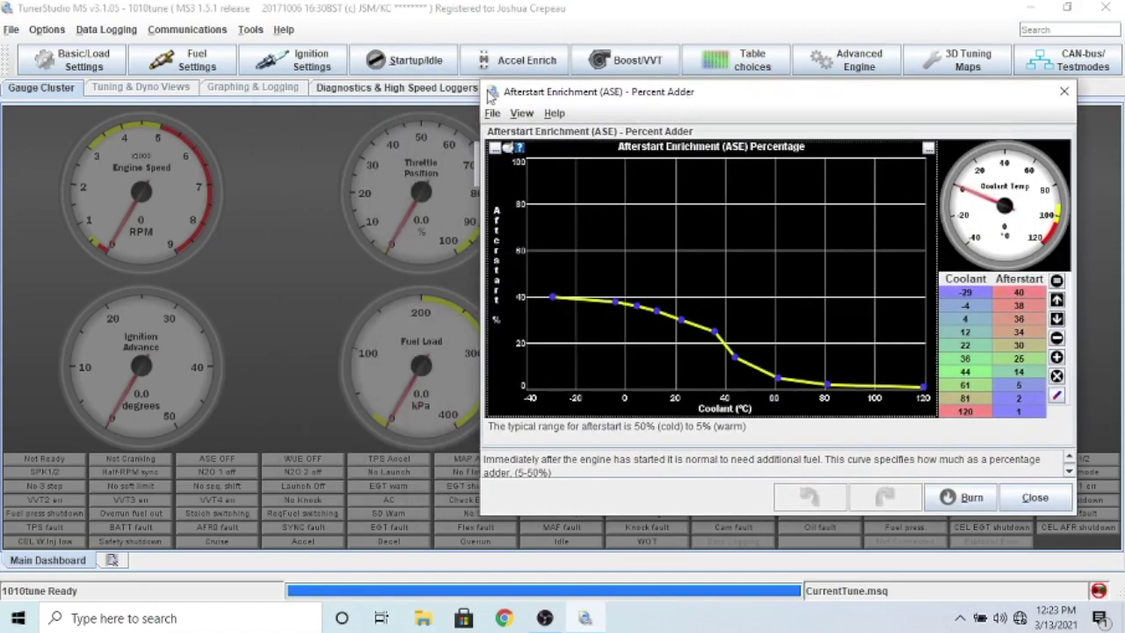
left_click(391, 63)
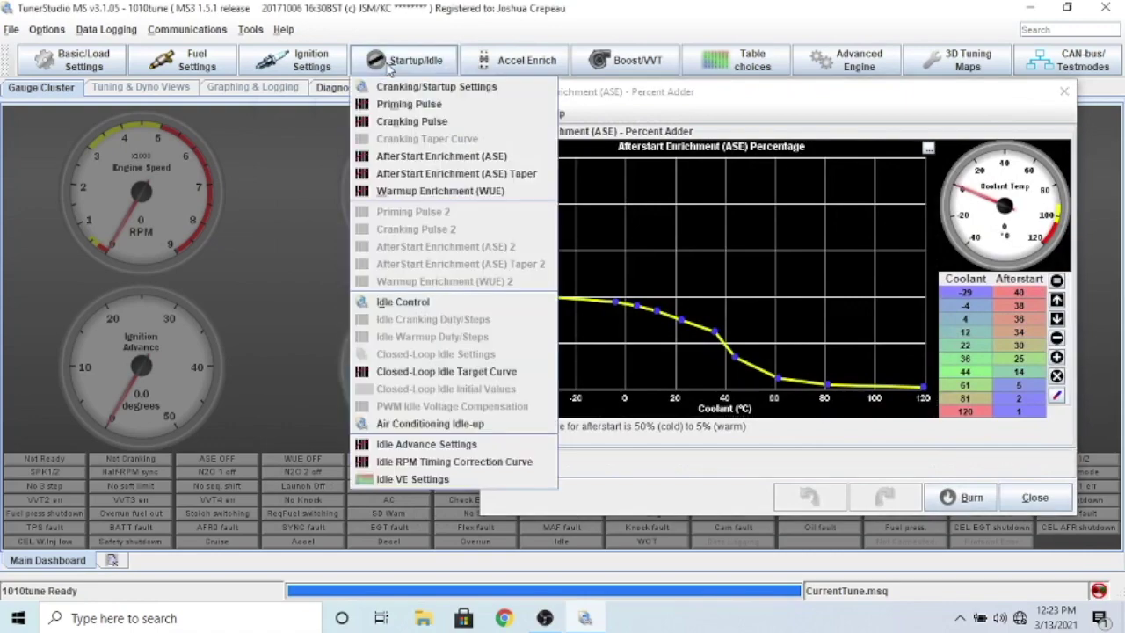
left_click(421, 191)
left_click_drag(598, 125, 344, 140)
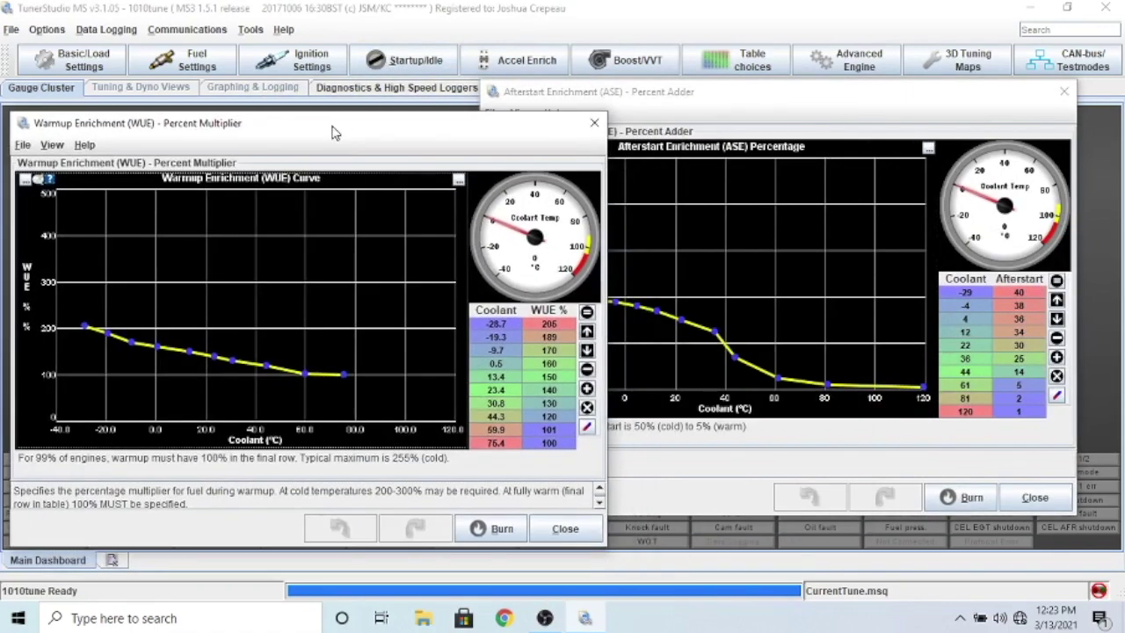
Review and close the Afterstart Enrichment curve, then examine the Warmup Enrichment curve and its coolant table and close it
left_click(690, 443)
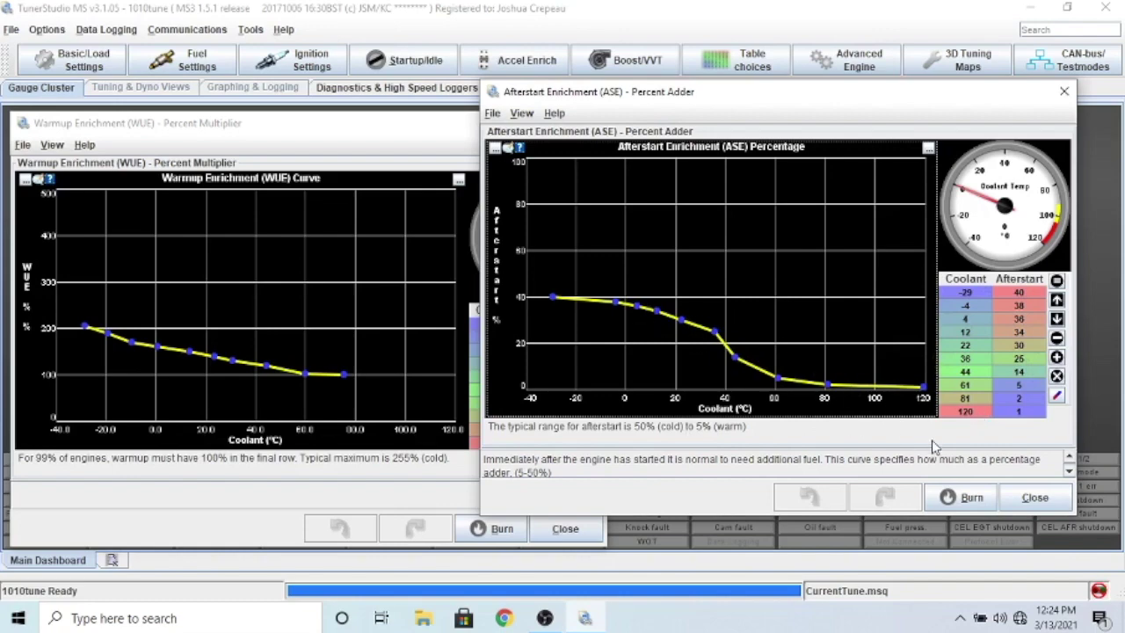
left_click(1034, 498)
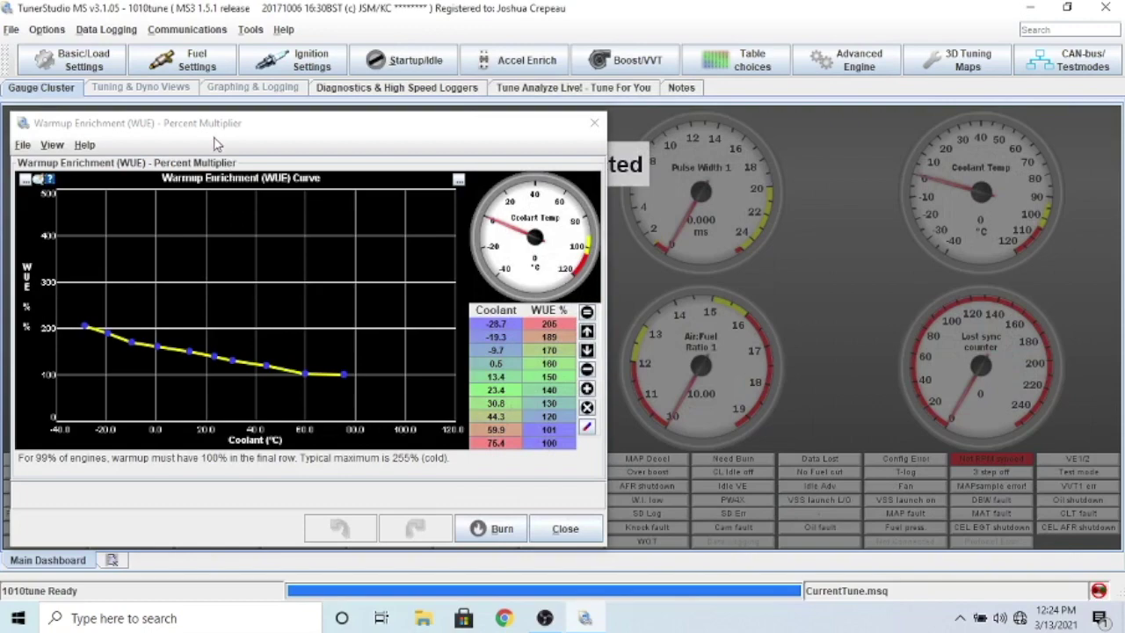
left_click_drag(213, 137, 393, 130)
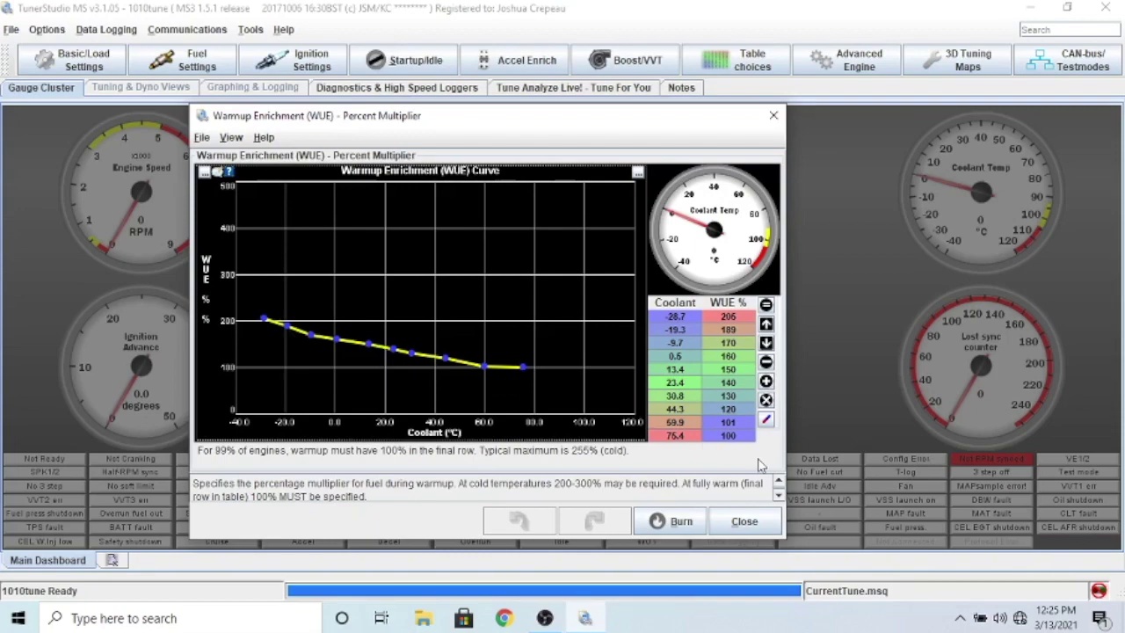
left_click(747, 521)
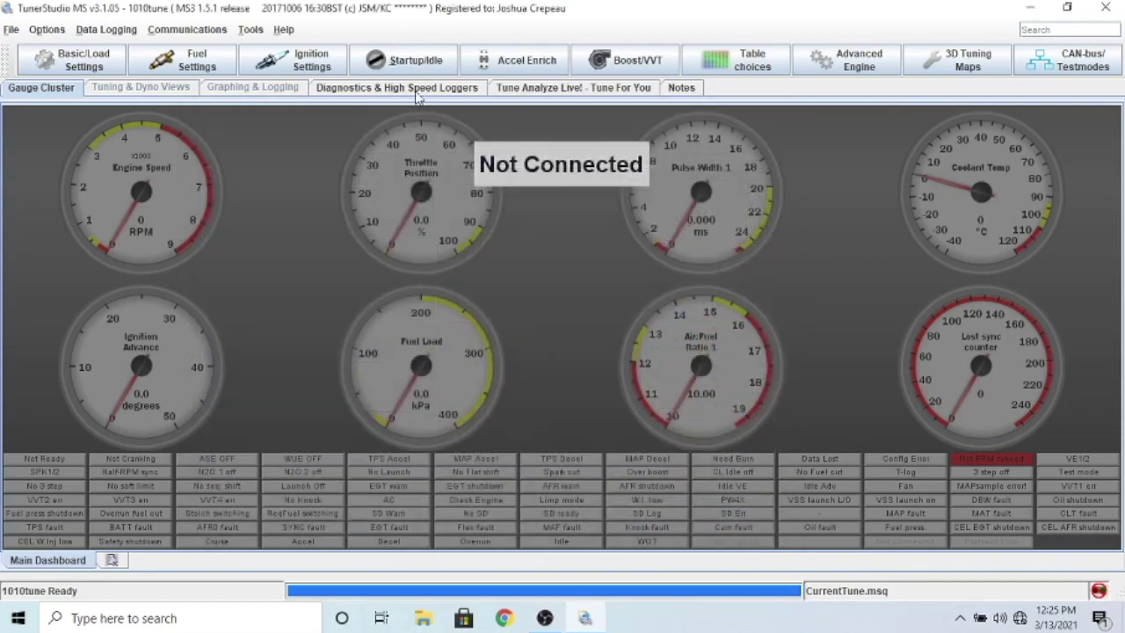
left_click(404, 56)
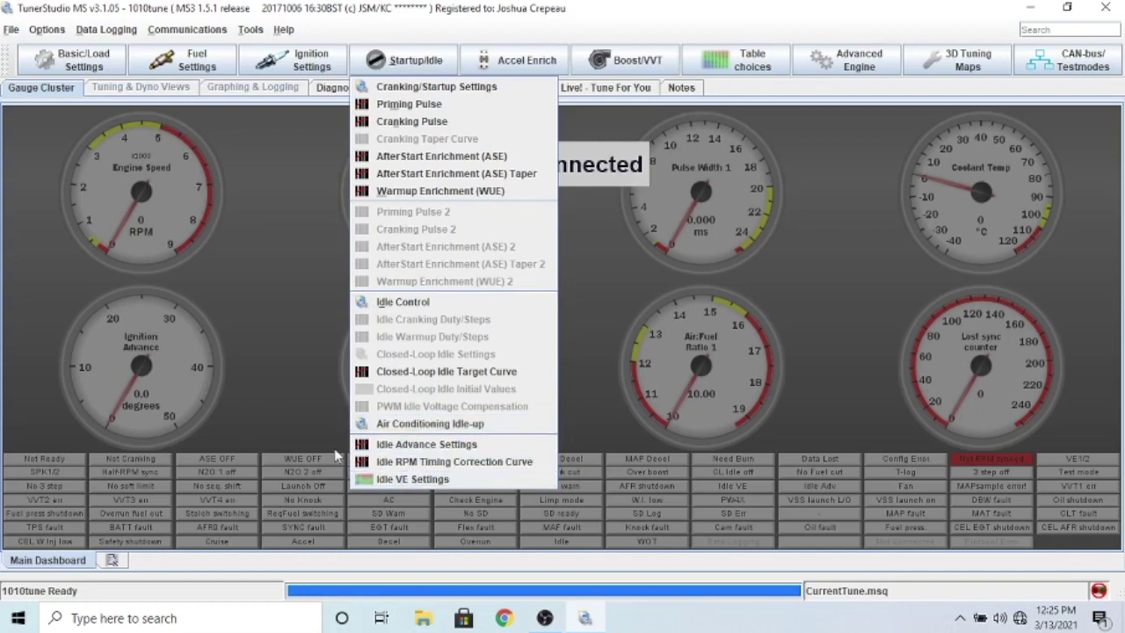
left_click(284, 275)
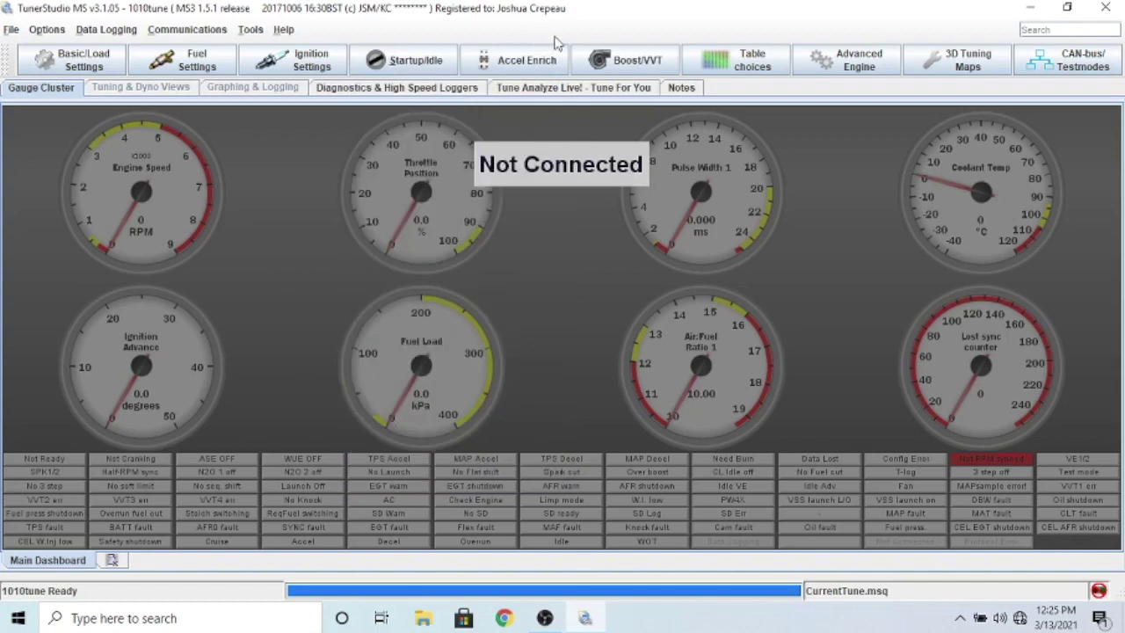
Open Output Test Mode - Inj/Spk, set Coil Testing Mode to One with CoilA as the output, and try to start the coil test
left_click(1032, 59)
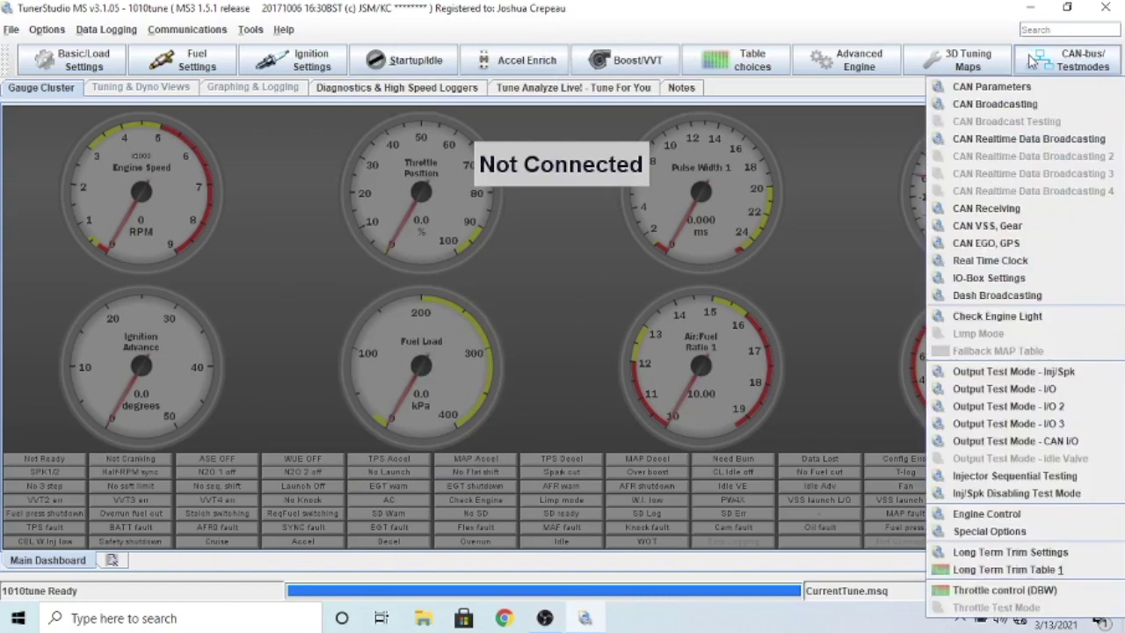
left_click(984, 372)
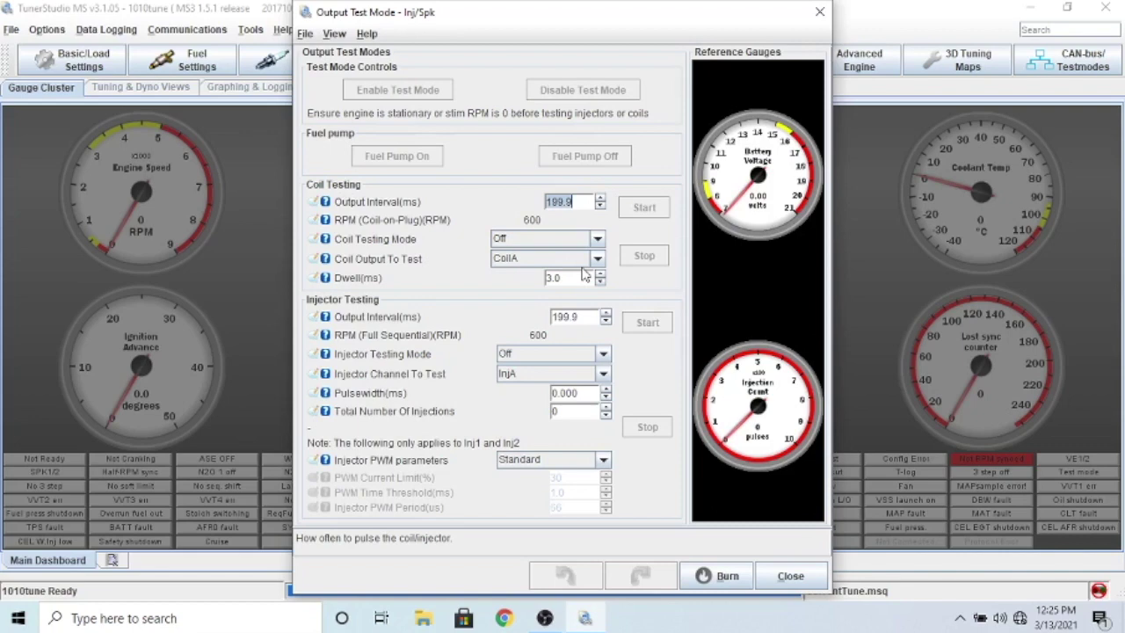
left_click(530, 242)
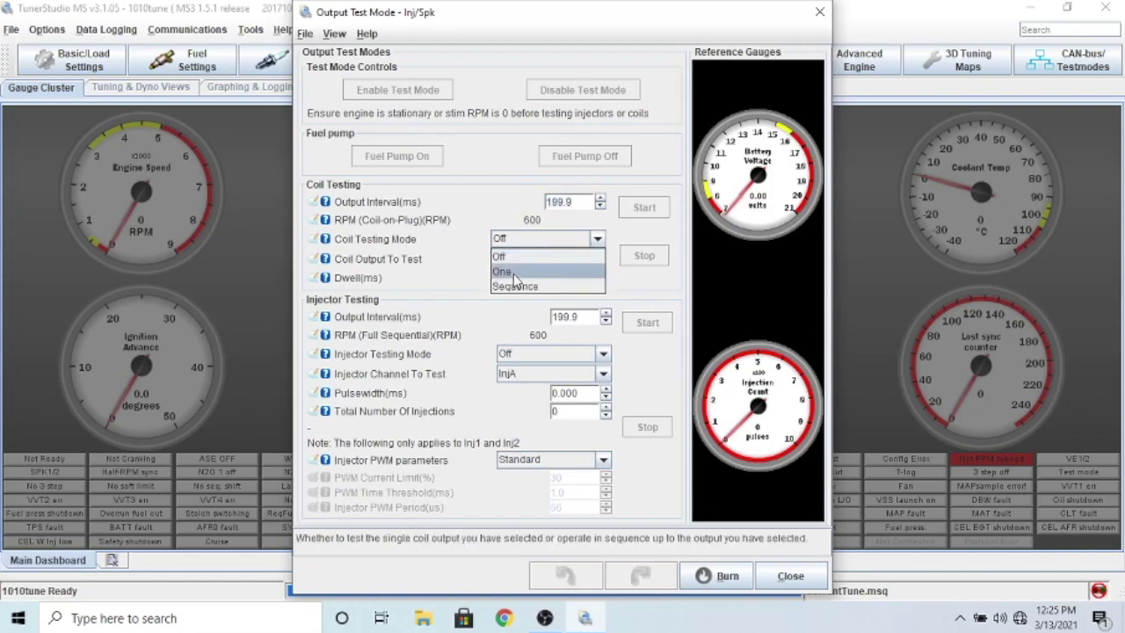
left_click(513, 271)
left_click(510, 259)
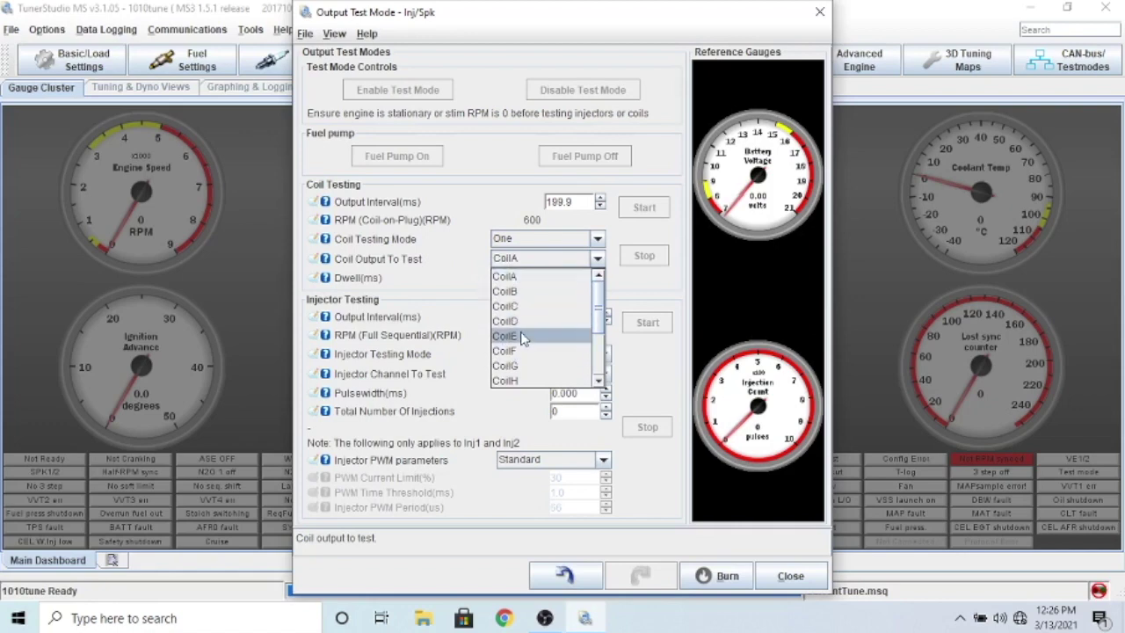
left_click(497, 278)
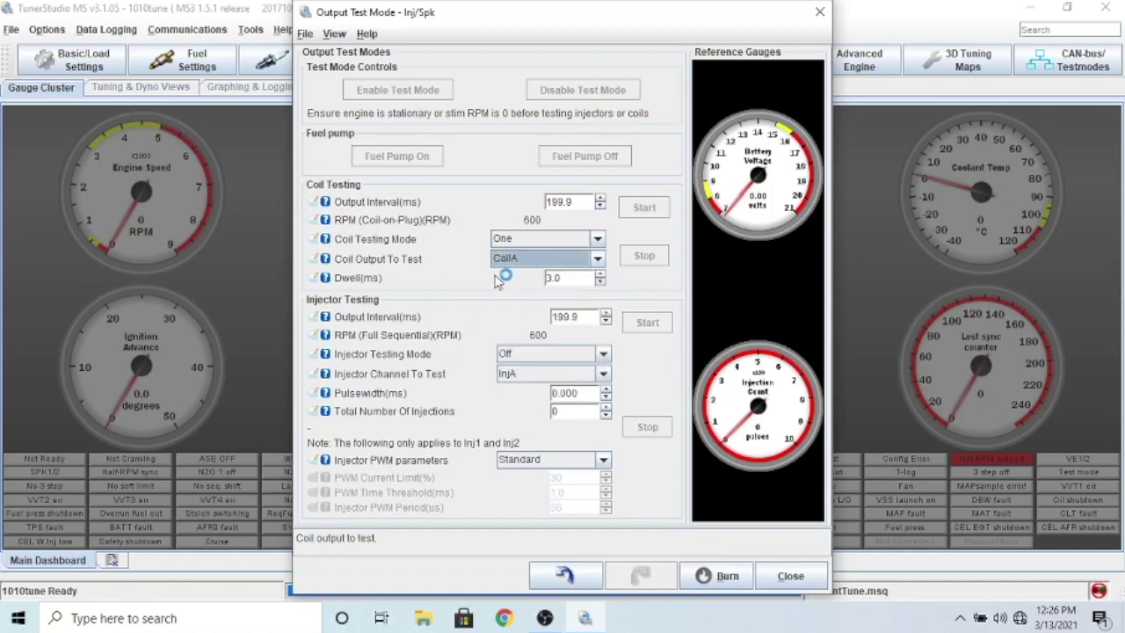
left_click(644, 209)
Check the available coil outputs while keeping CoilA, and set Injector Testing Mode to One
left_click(529, 262)
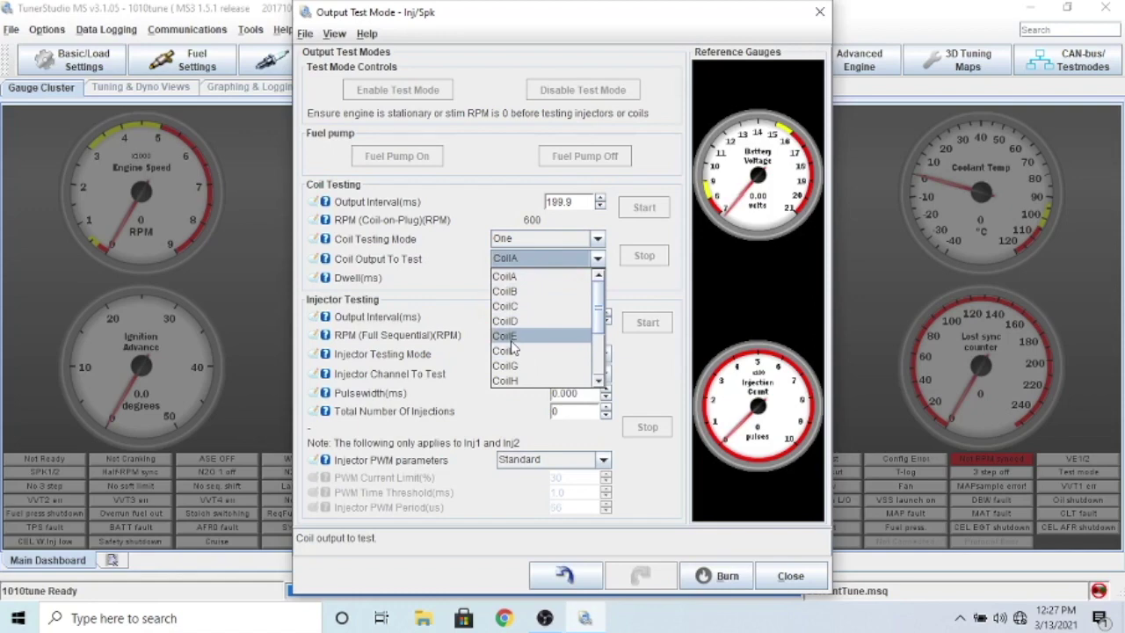
left_click(538, 262)
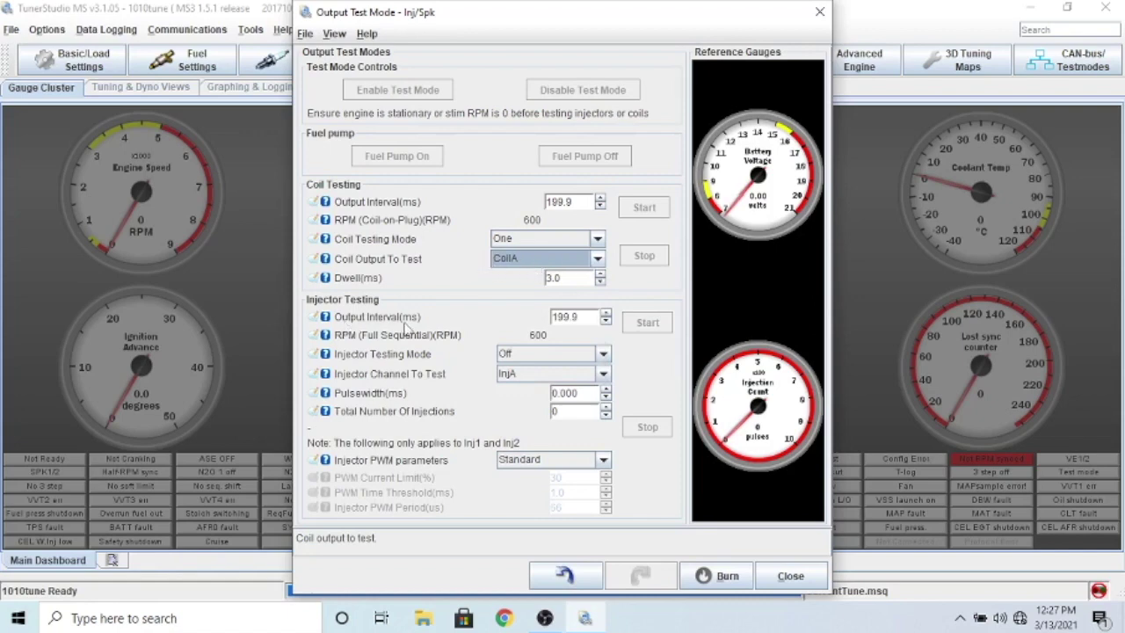
left_click(527, 354)
left_click(509, 387)
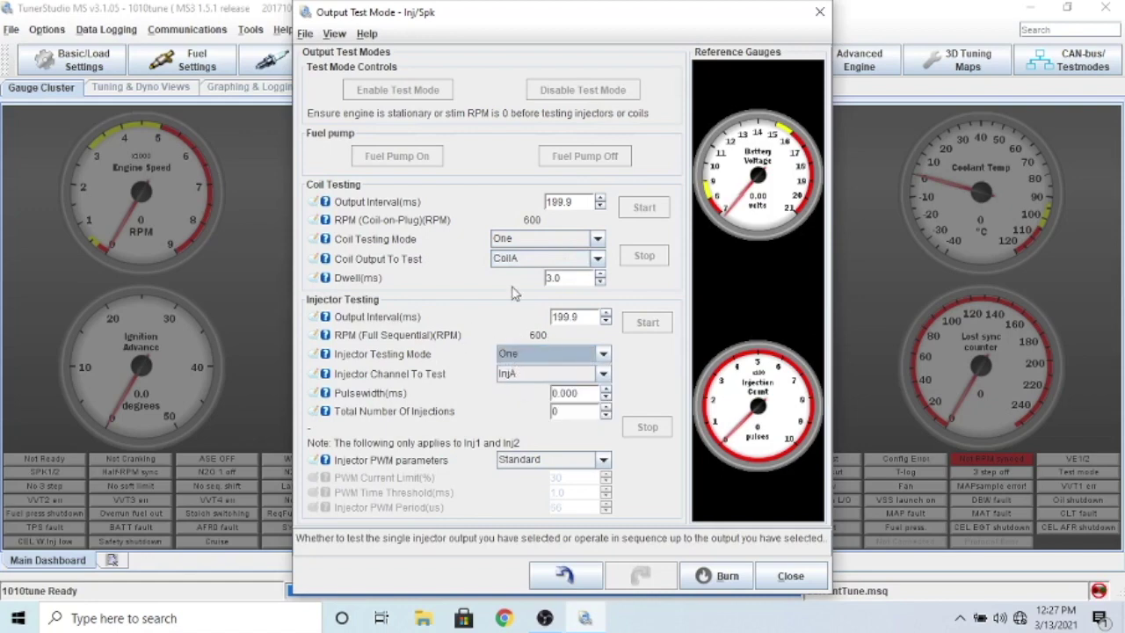
Keep Injector Testing Mode at One, set Total Number Of Injections to 50, and close the output test dialog
left_click(523, 353)
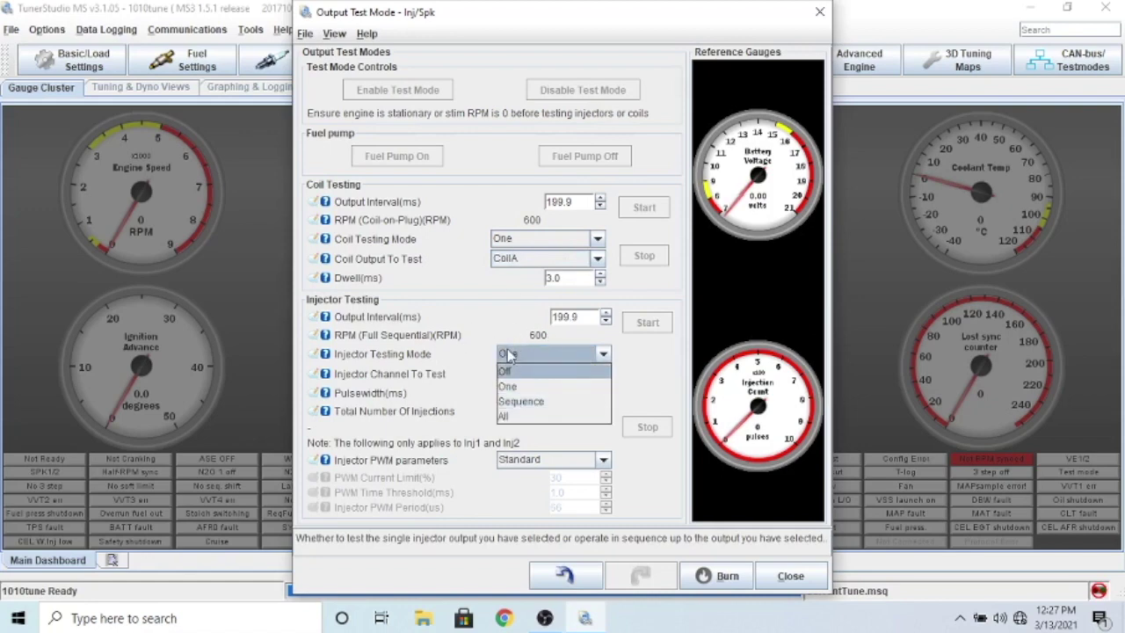
left_click(508, 354)
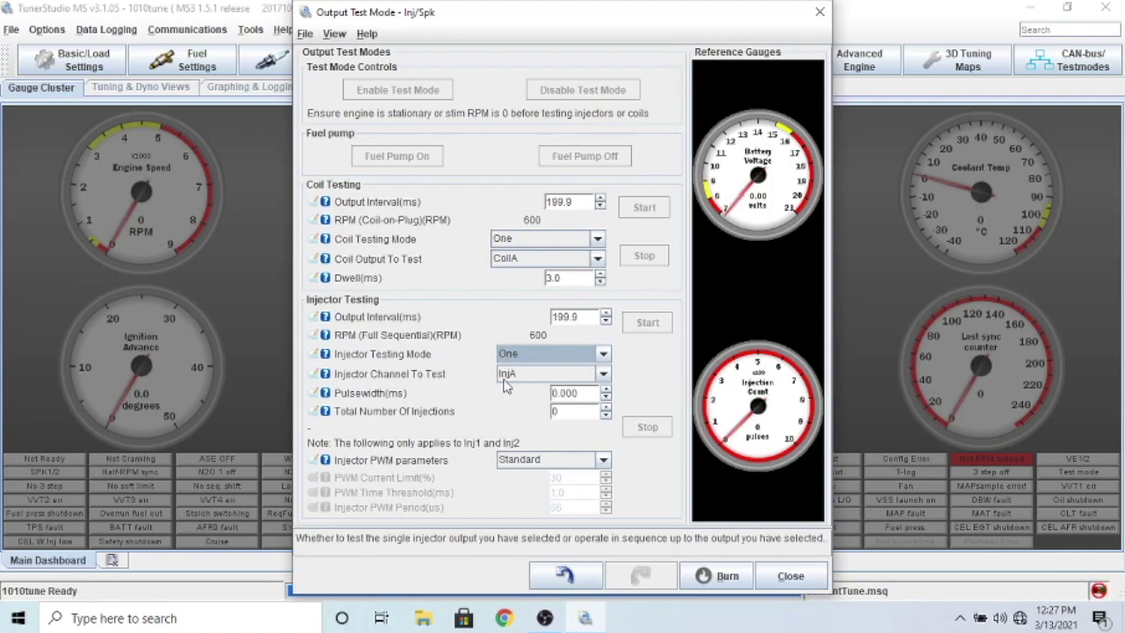
left_click(583, 410)
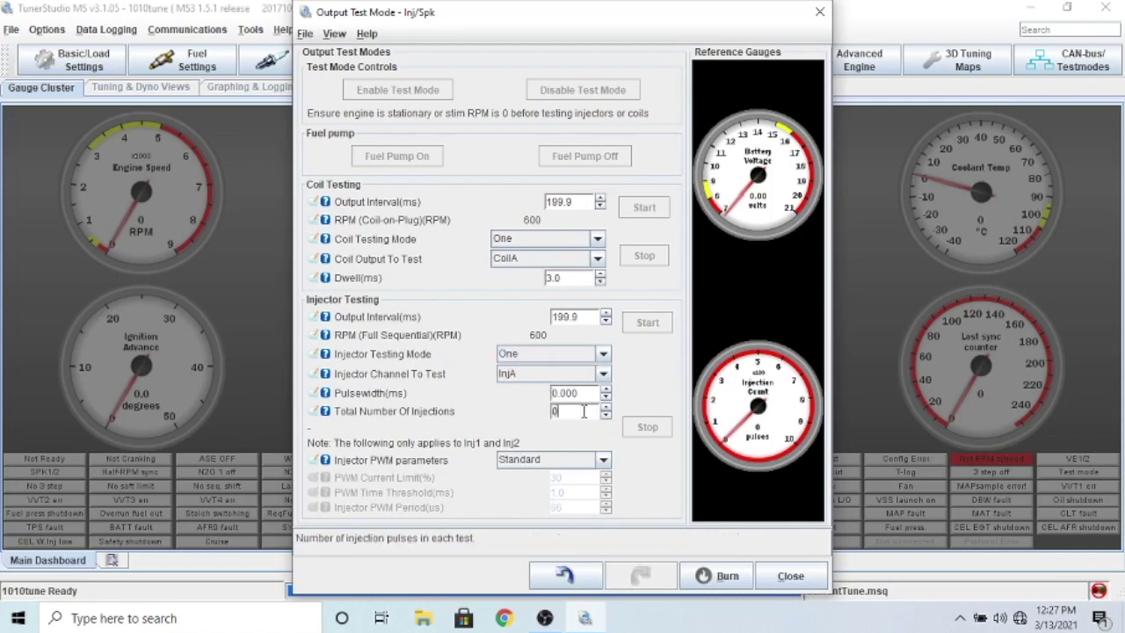
key("BackSpace")
type("50")
left_click(592, 407)
left_click(787, 576)
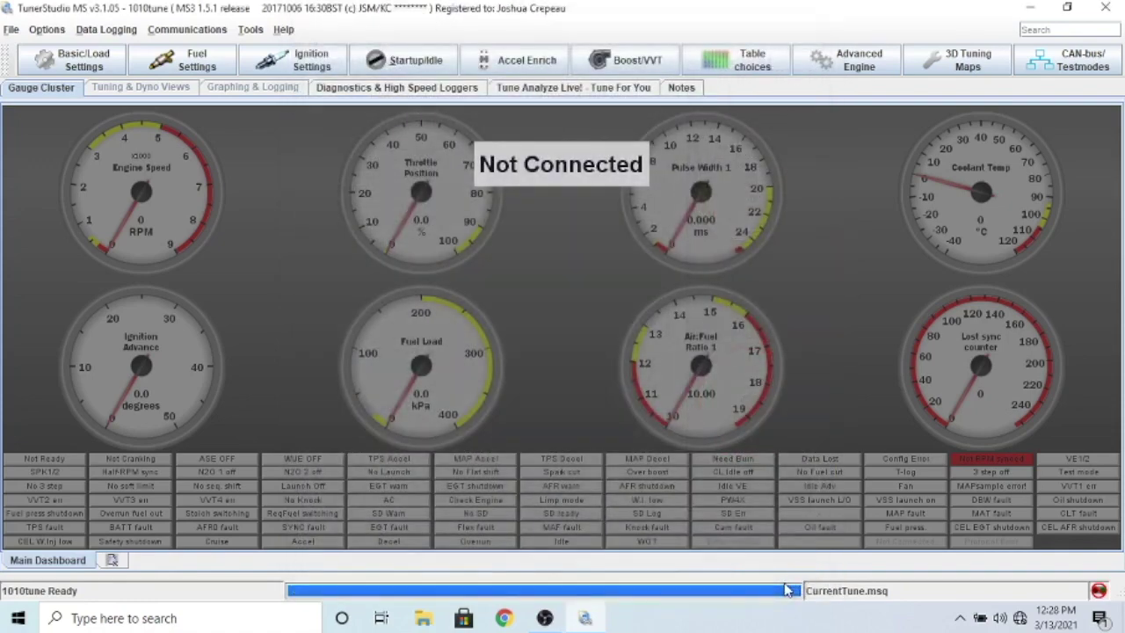
Check the available CAN-bus and test mode options, and show the Diagnostics & High Speed Loggers view
left_click(1066, 62)
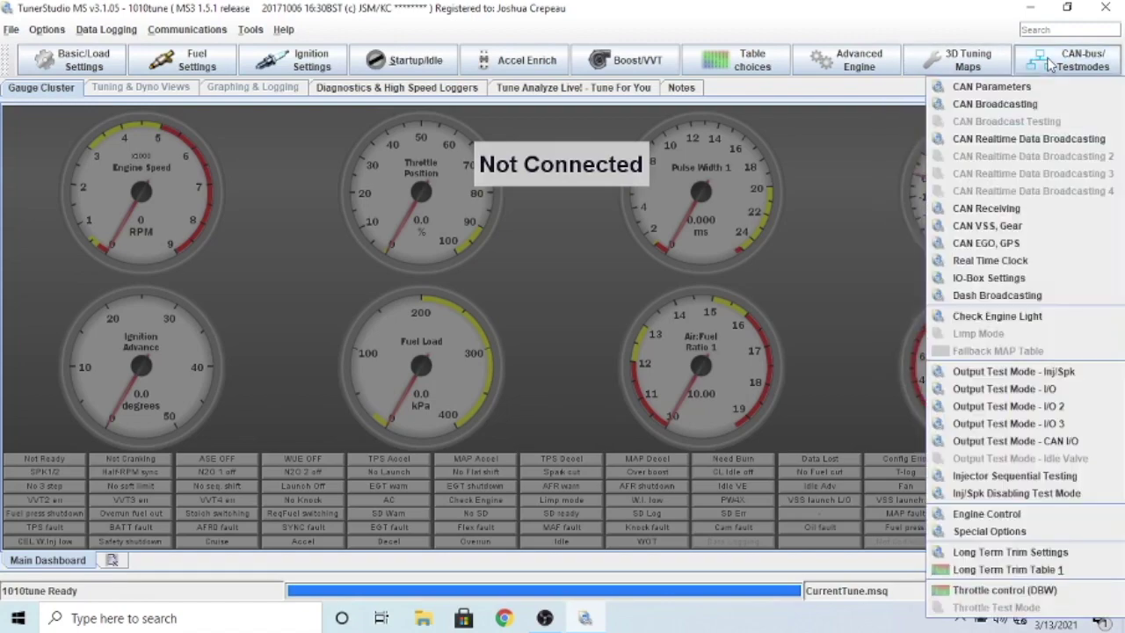
left_click(769, 280)
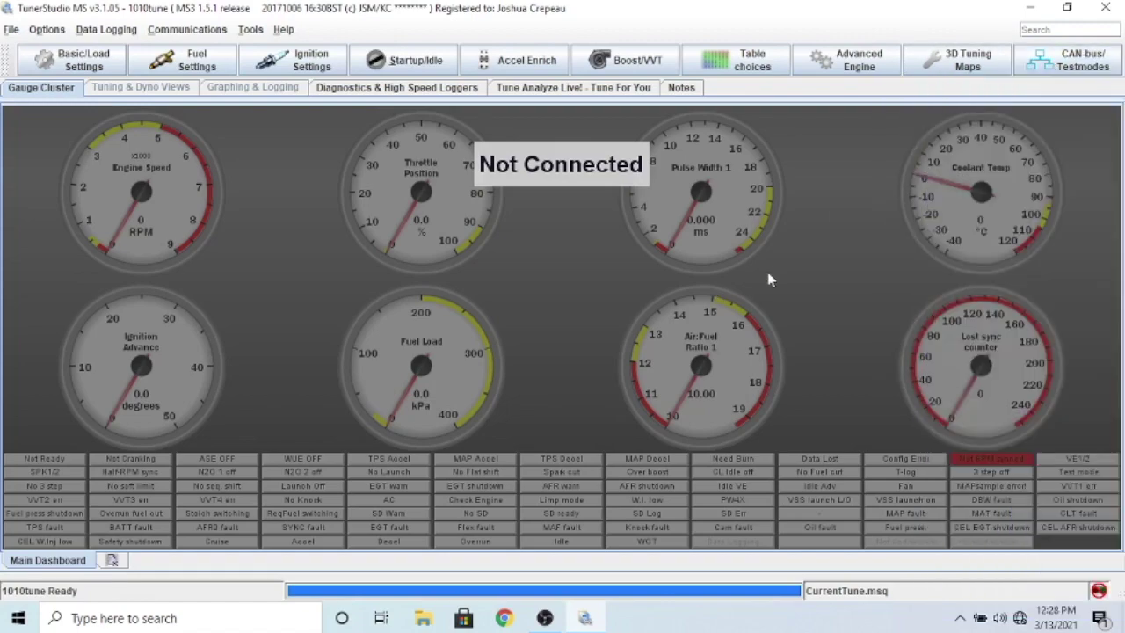
left_click(352, 89)
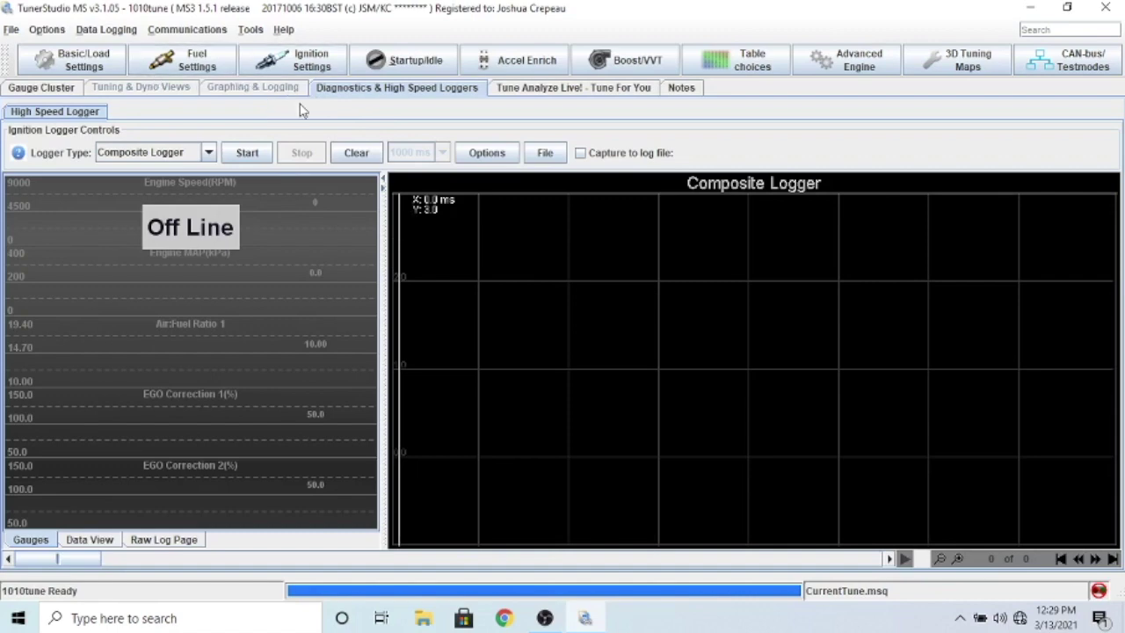
Open Fuel VE Table 1, highlight all of its cells for review, and close it
left_click(195, 62)
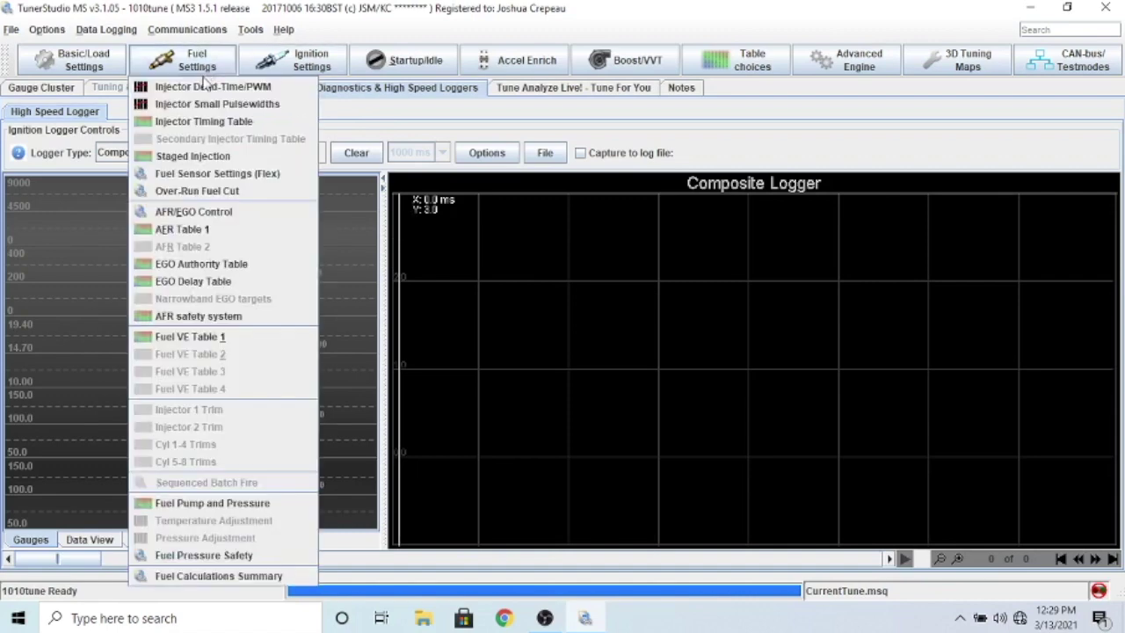
left_click(190, 339)
left_click_drag(351, 417, 826, 227)
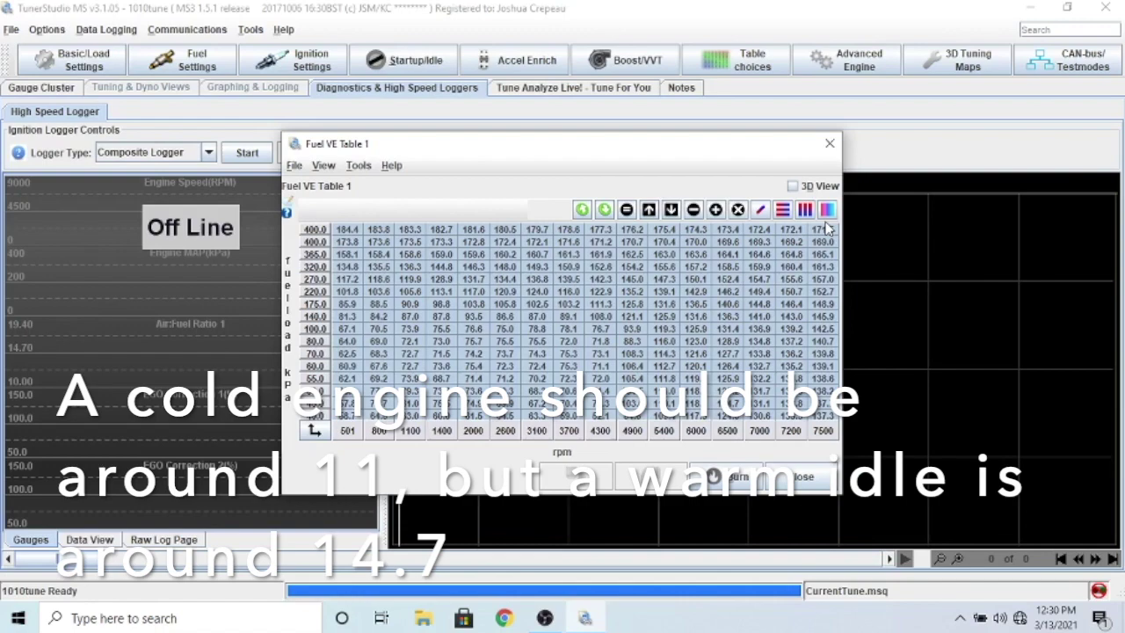
left_click(795, 477)
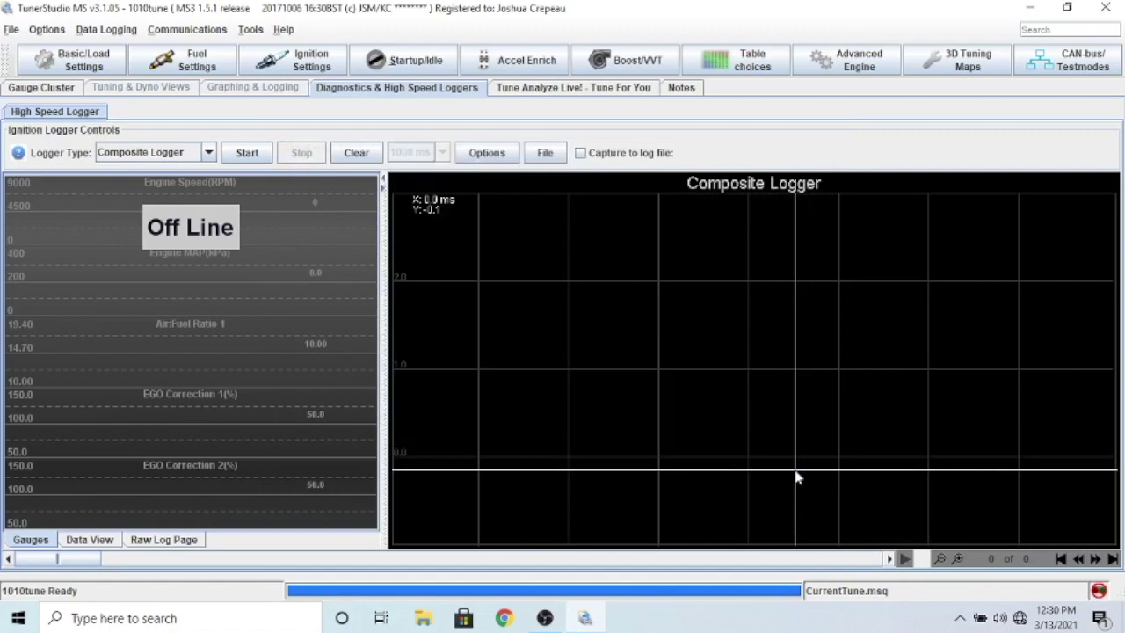
Show the Tune Analyze Live view, and review AFR Table 1 around the 1400 rpm, 45 kPa cell before closing the table
left_click(538, 88)
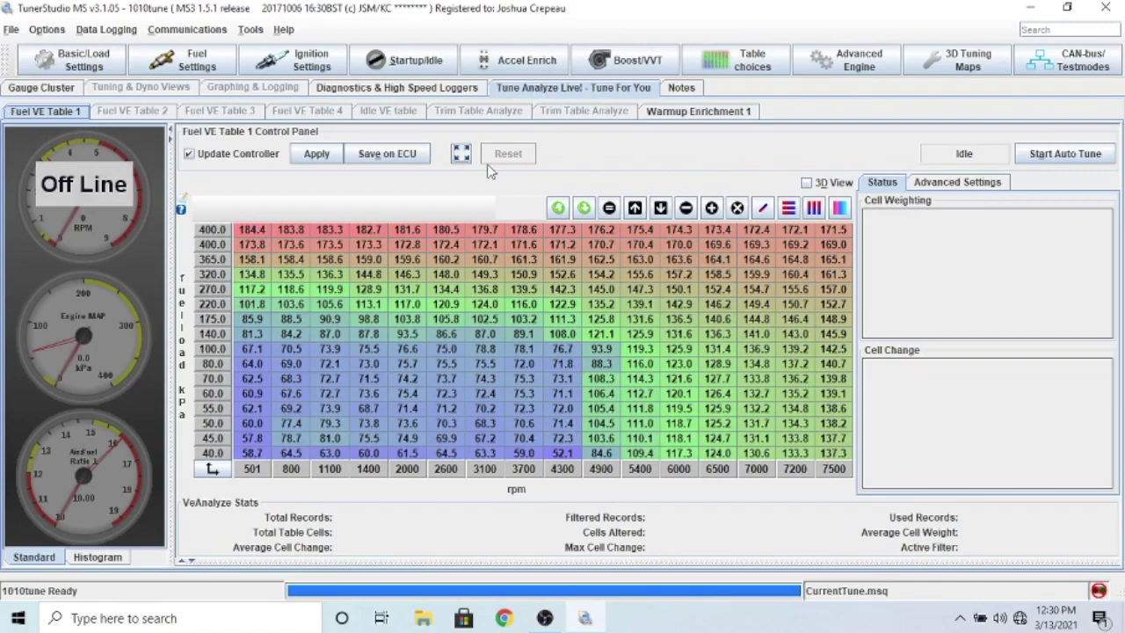
left_click(195, 61)
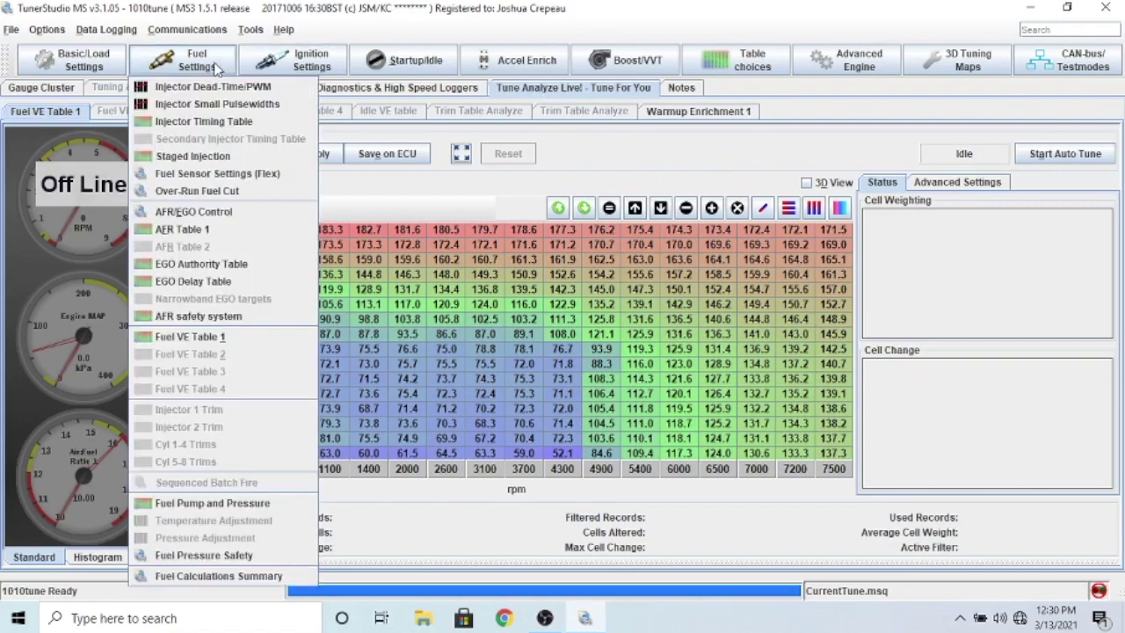
left_click(174, 232)
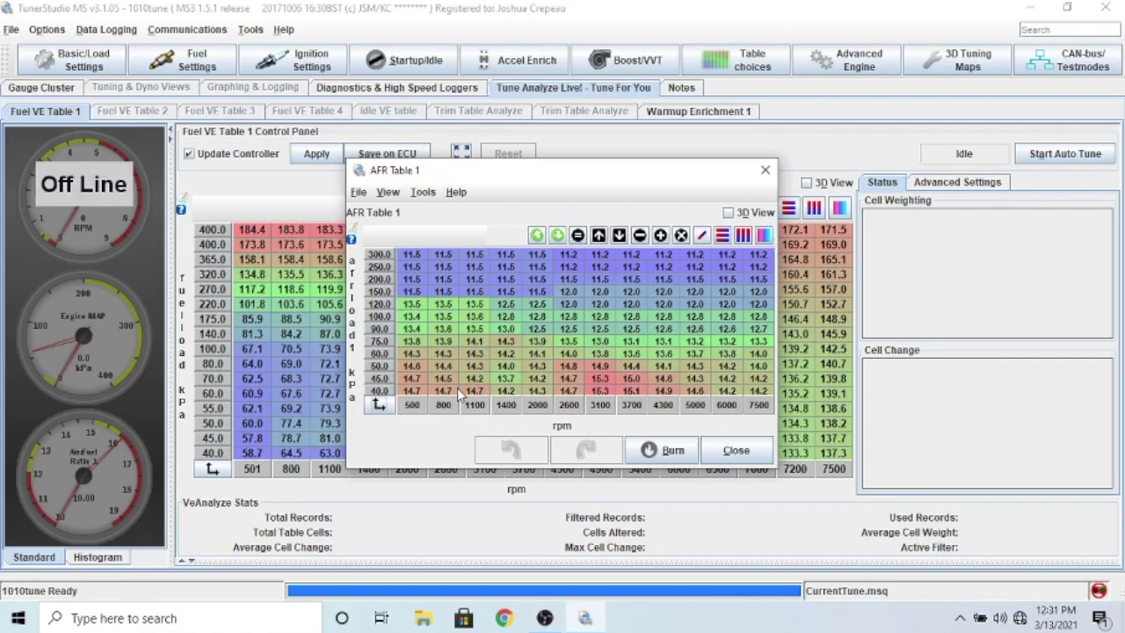
left_click(506, 381)
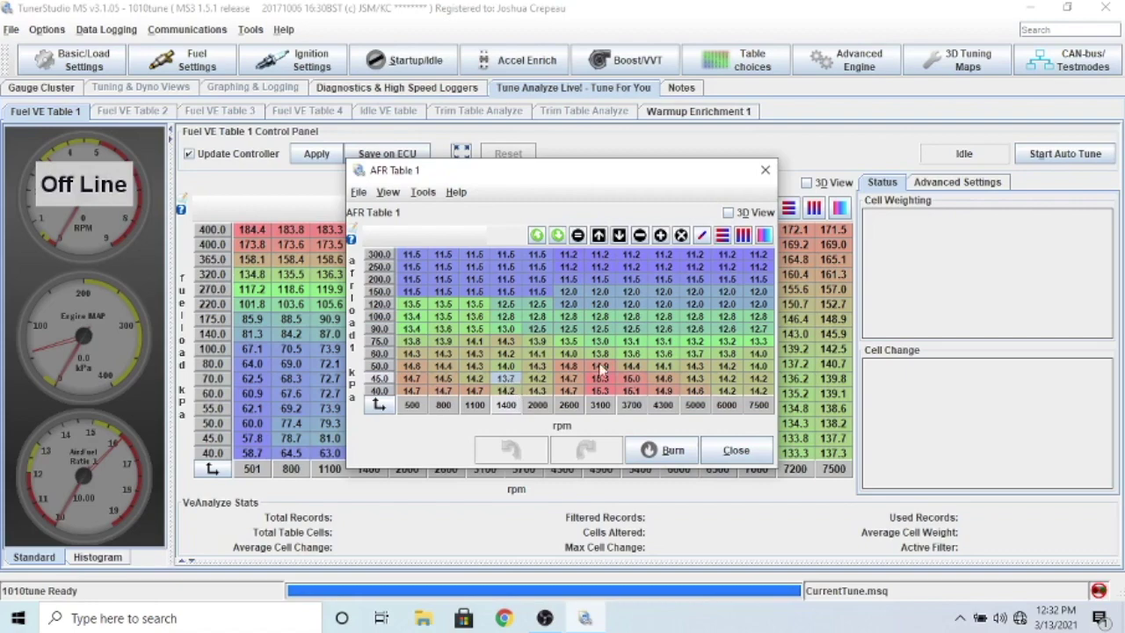
left_click(734, 450)
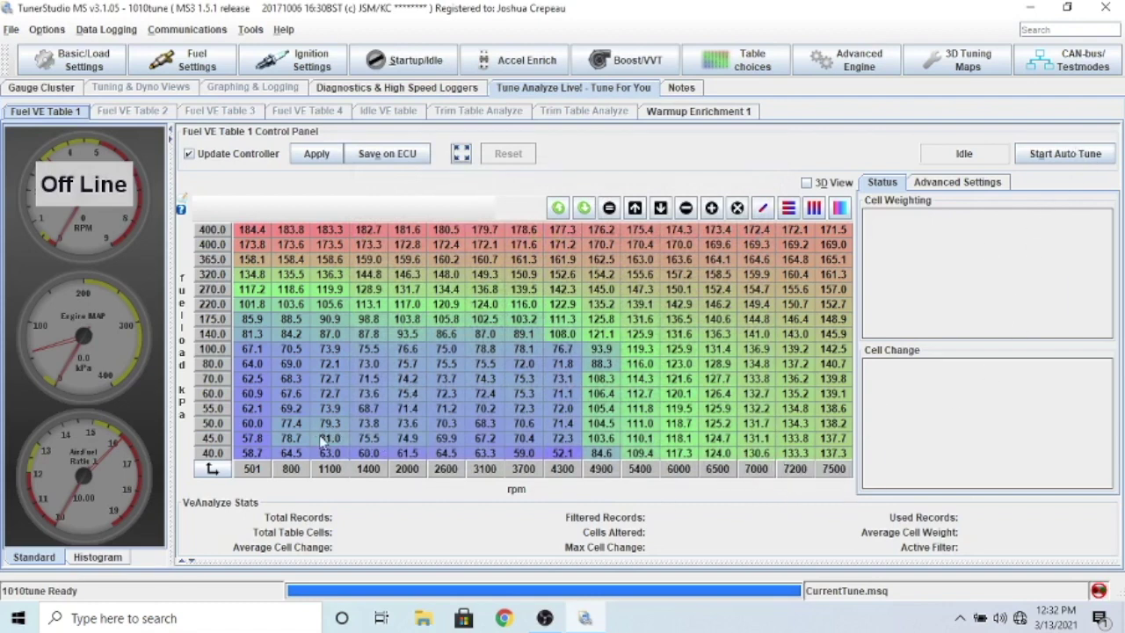
Examine Fuel VE Table 1 at the 1400 rpm, 45 kPa and 2600 rpm, 50 kPa cells
left_click(367, 441)
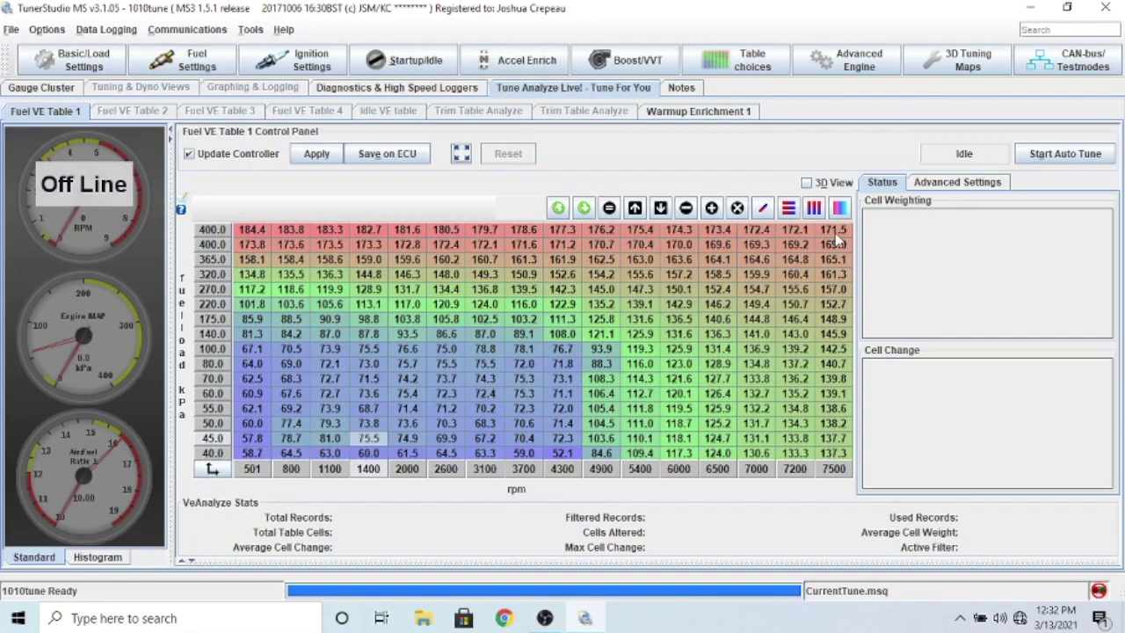
left_click(196, 60)
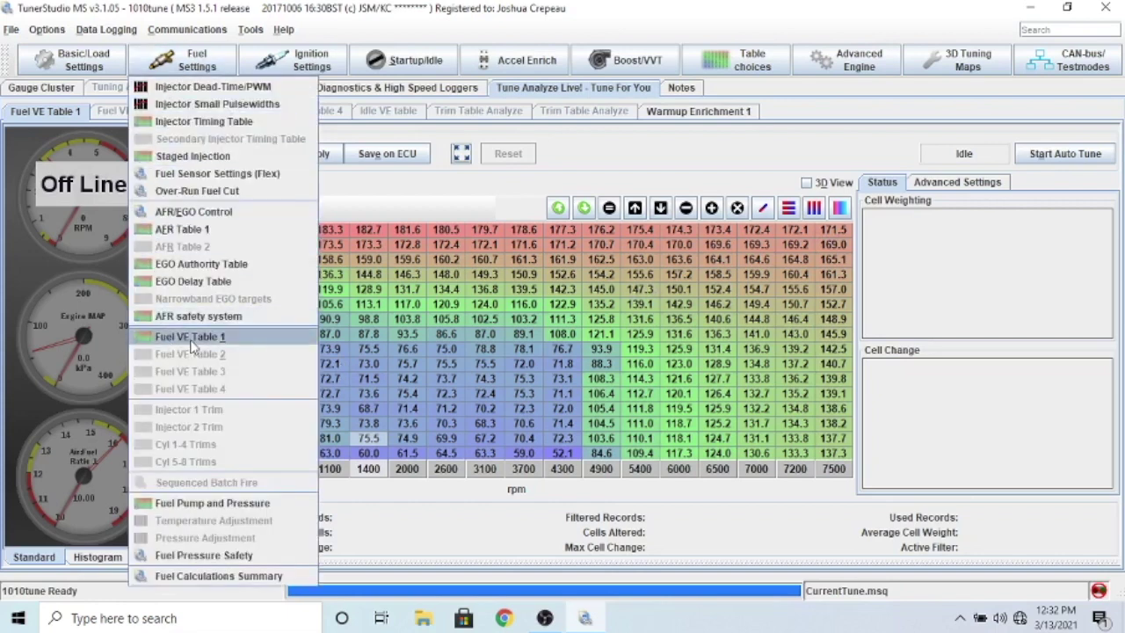
left_click(172, 55)
left_click(172, 54)
left_click(451, 423)
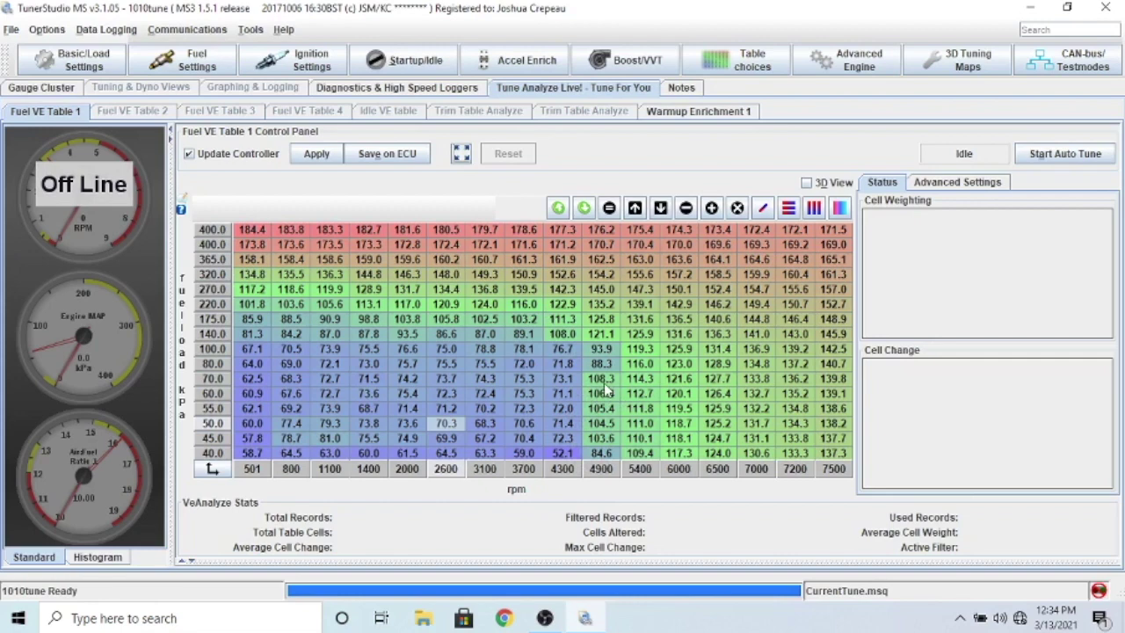
Inspect the beginning values and target AFRs of Fuel VE Table 1 cells from cruise loads up to the 270 and 400 kPa boost rows
mouse_move(603, 383)
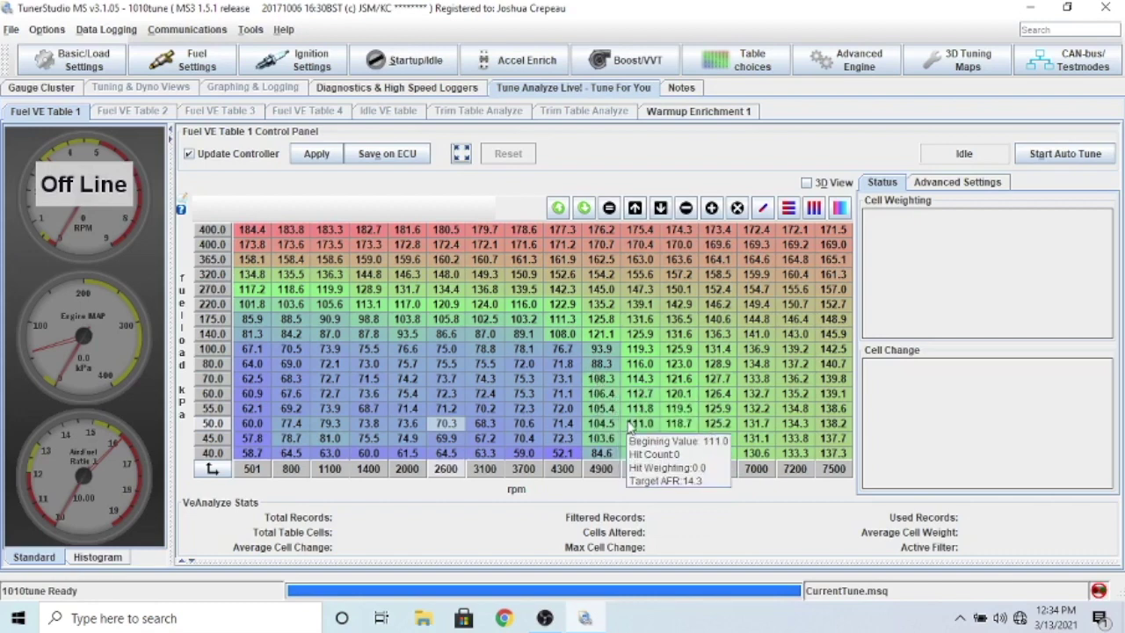
mouse_move(635, 440)
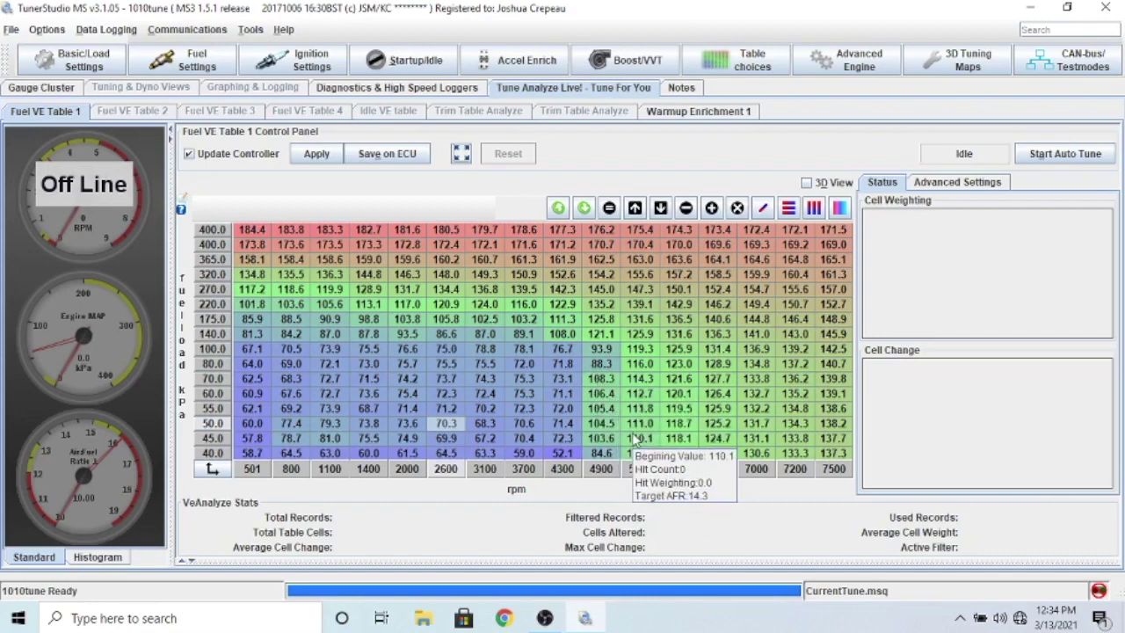
mouse_move(557, 411)
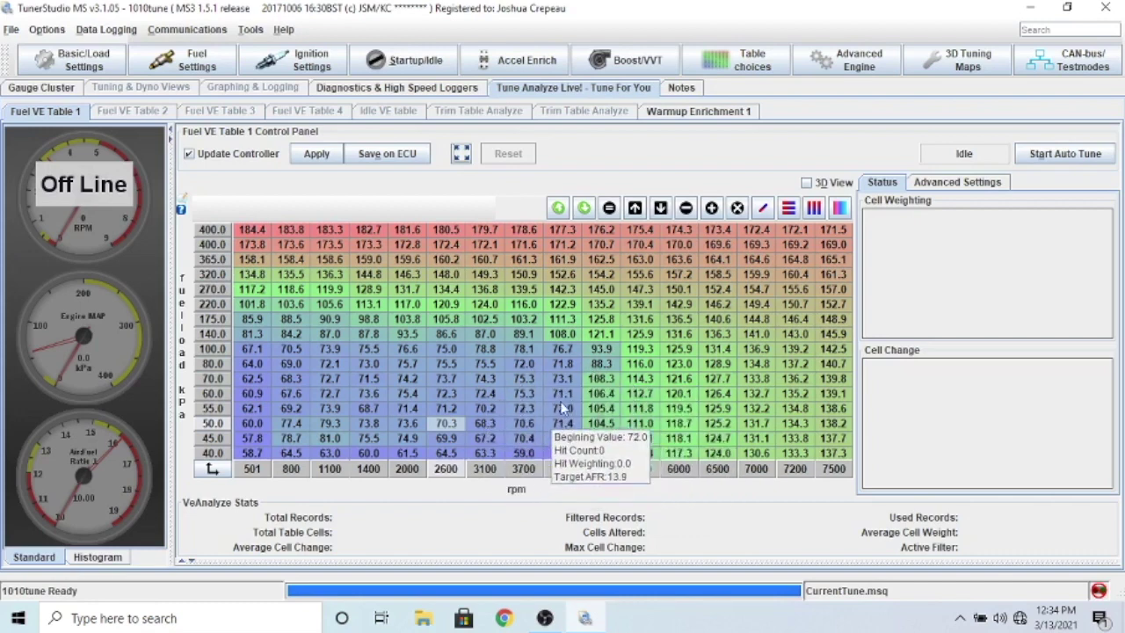
mouse_move(616, 409)
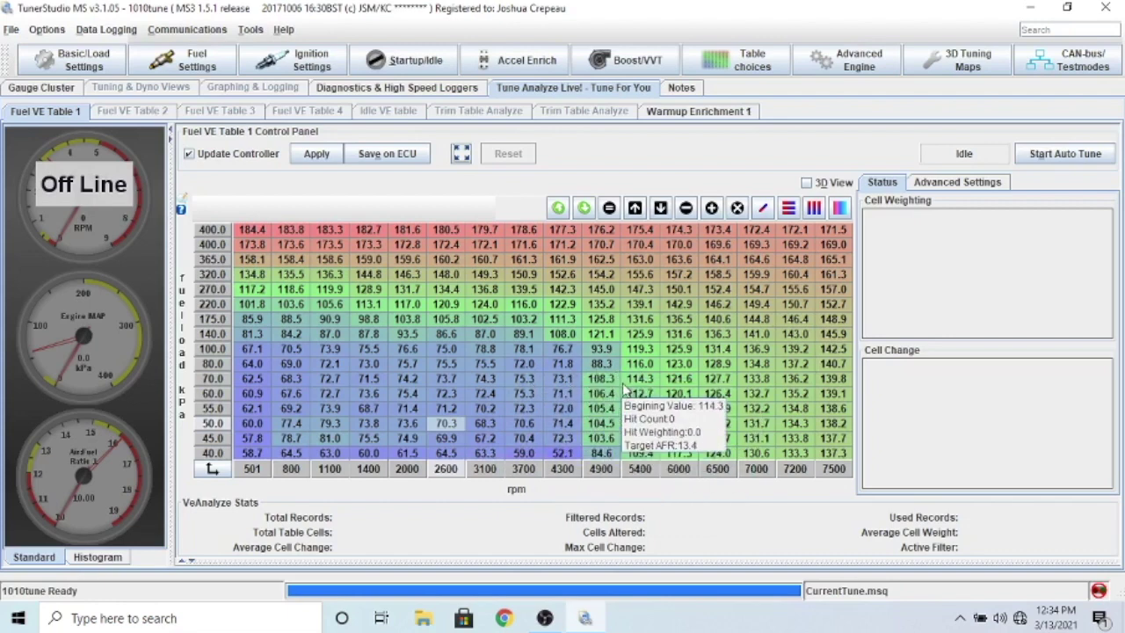
mouse_move(678, 429)
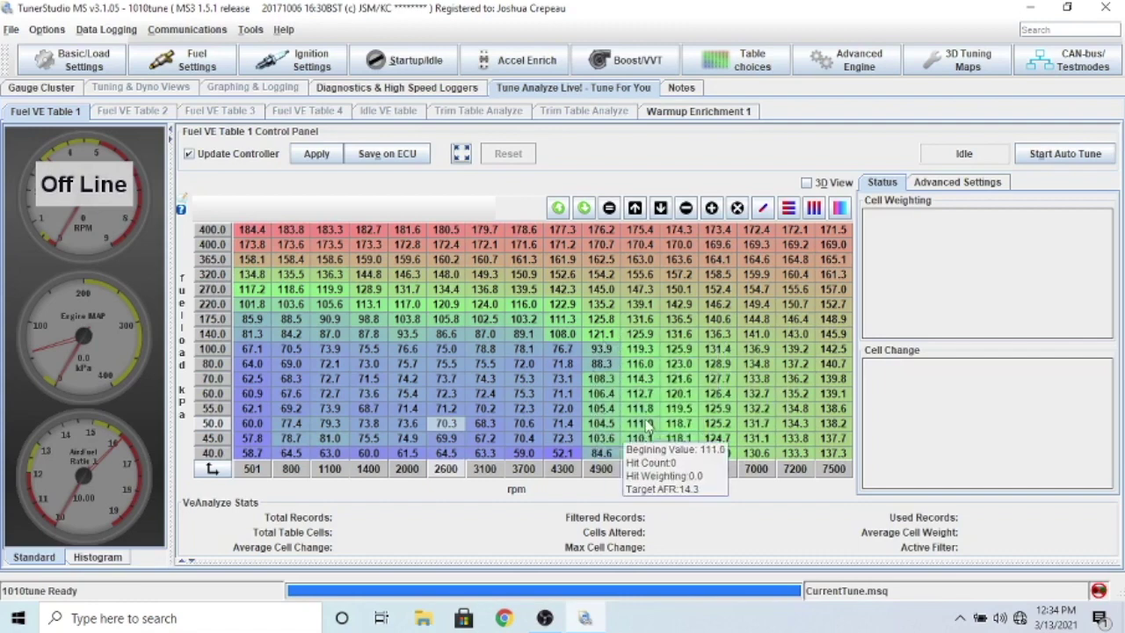
mouse_move(680, 350)
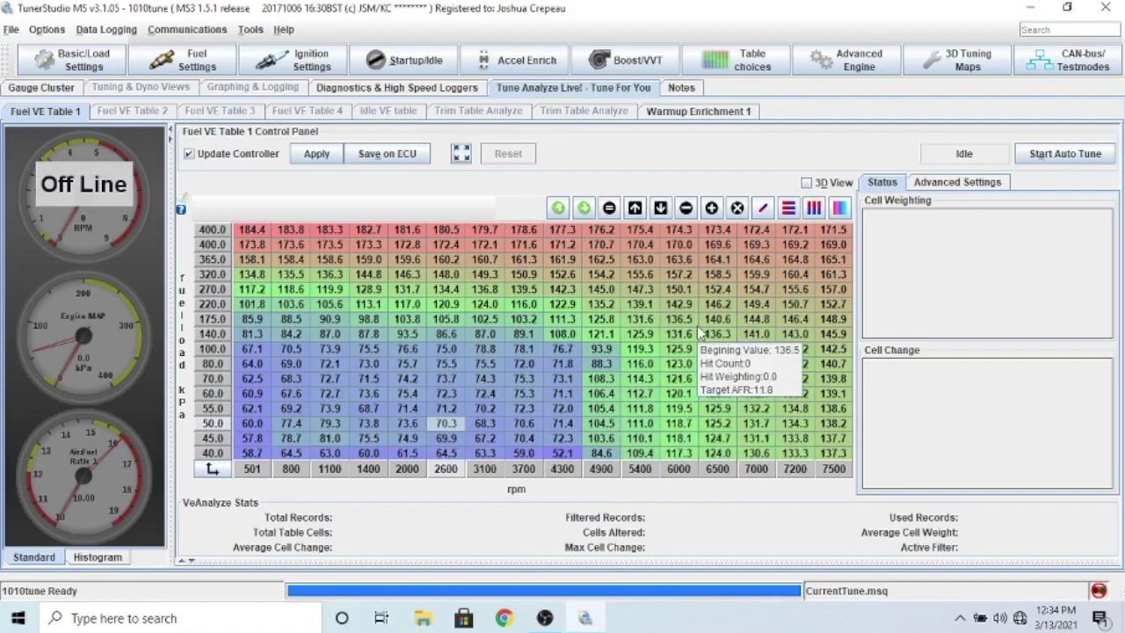
mouse_move(241, 236)
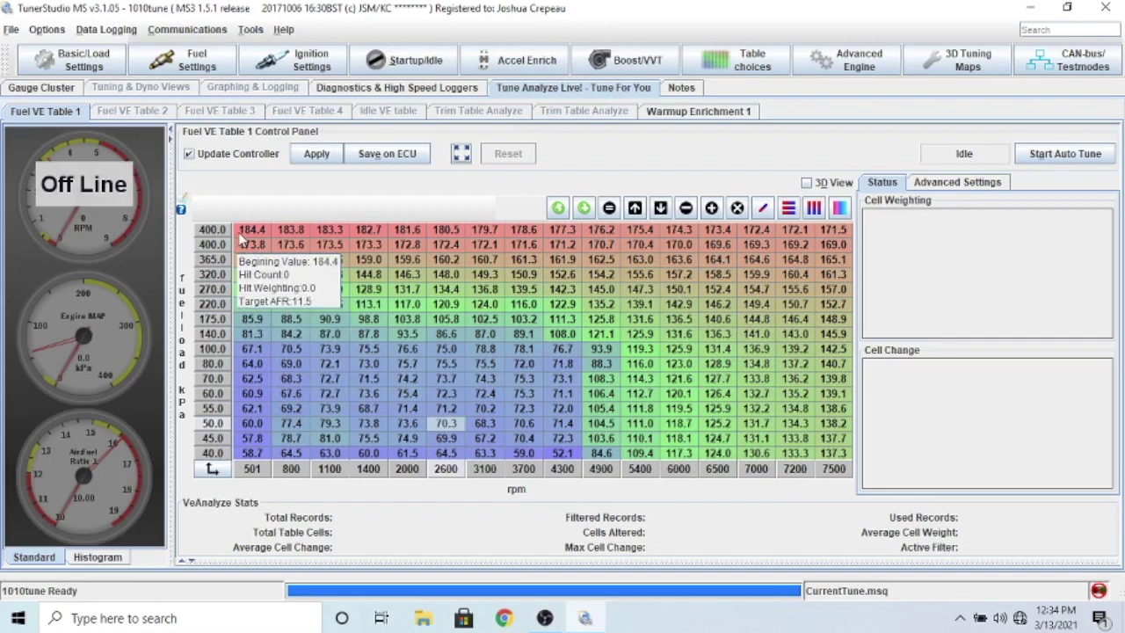
mouse_move(246, 308)
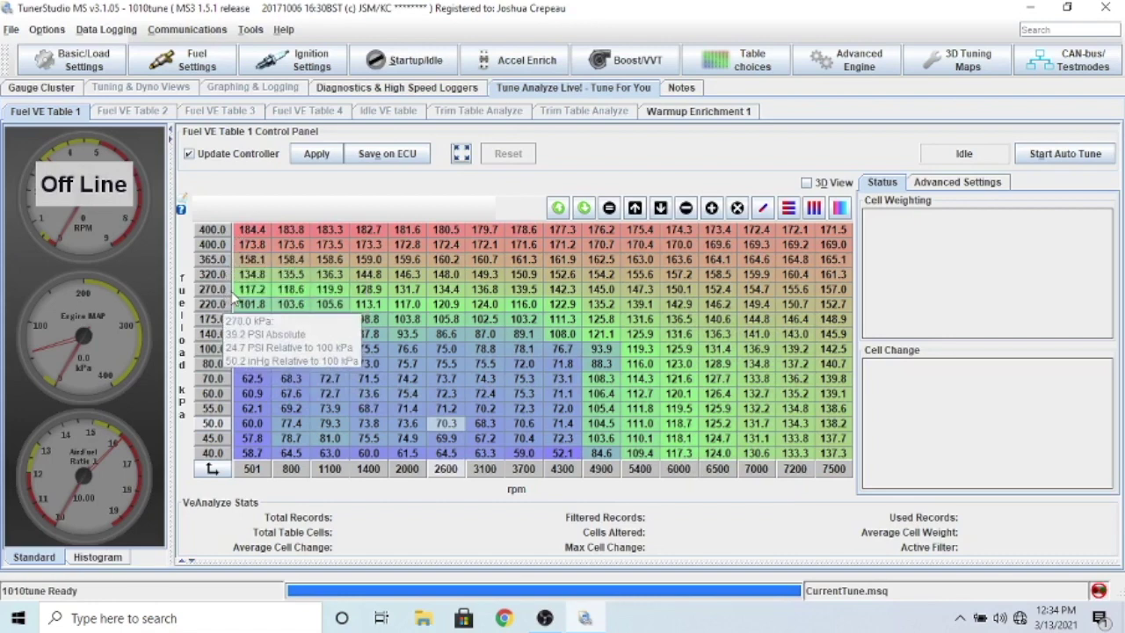
mouse_move(589, 298)
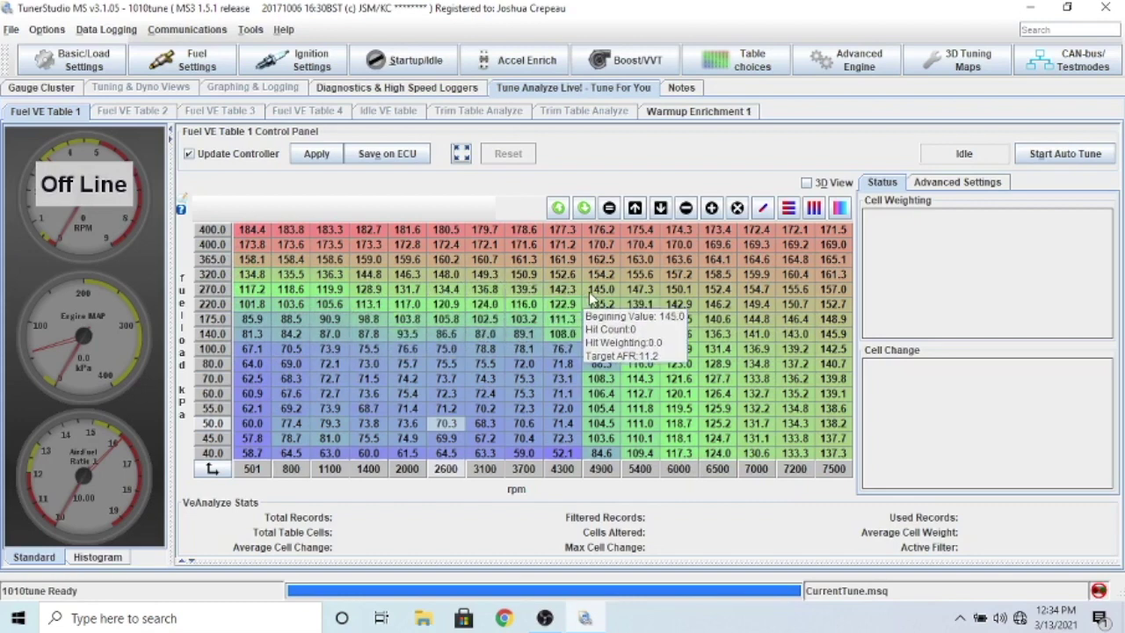
mouse_move(625, 289)
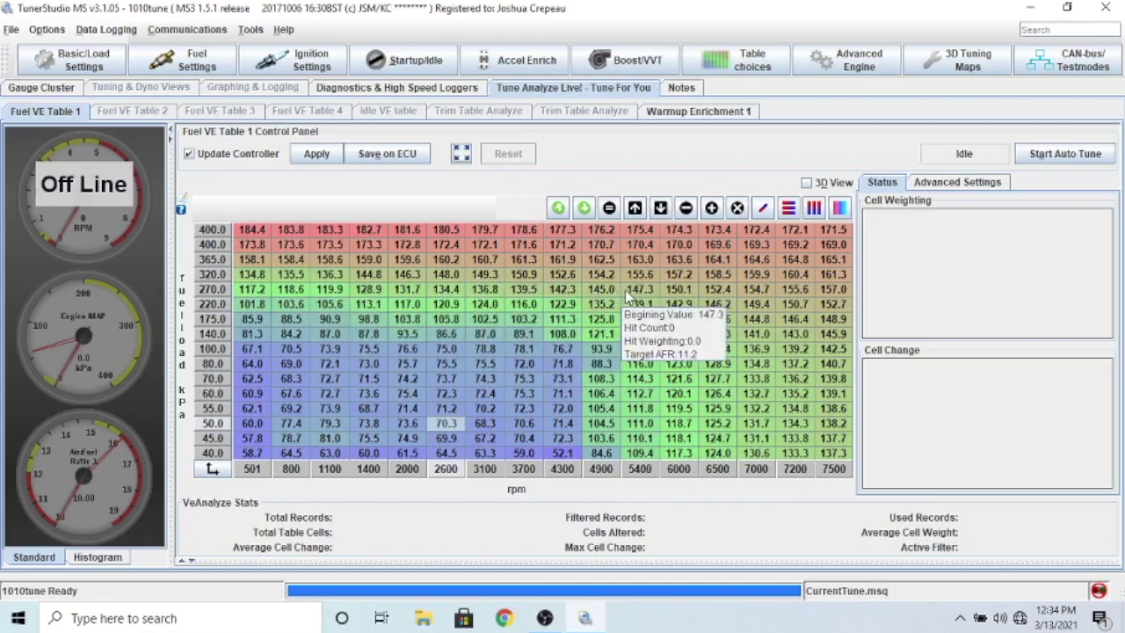
Highlight the Fuel VE Table 1 cells from 270 to 40 kPa and 501 to 6000 rpm, and reduce the selection to 5400 rpm, 80 kPa
left_click(674, 291)
left_click_drag(673, 299, 253, 455)
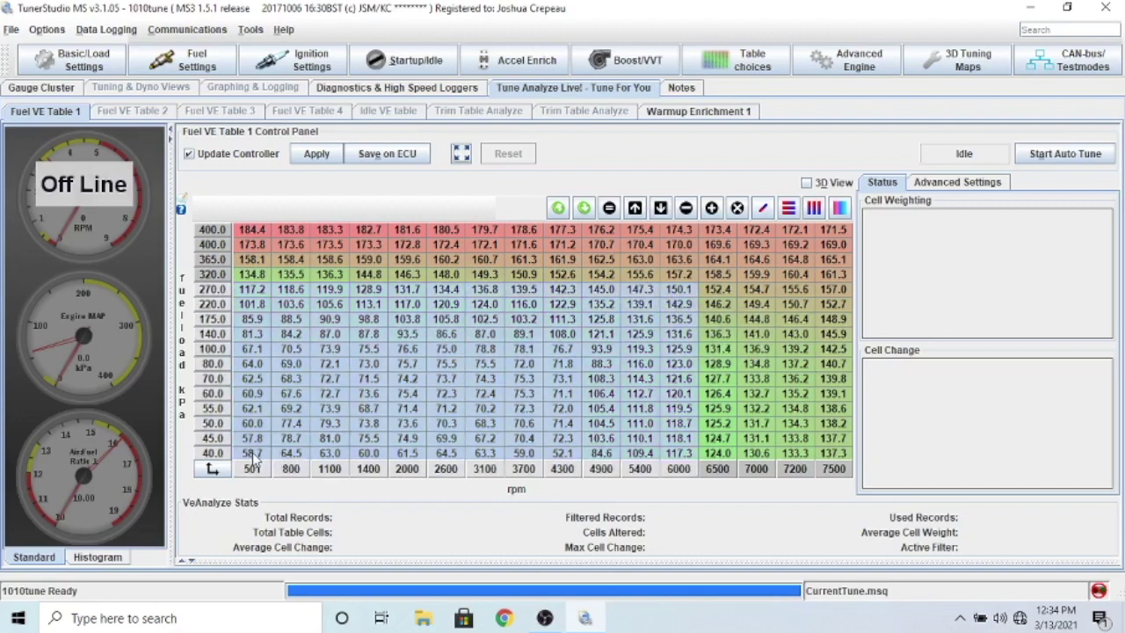
left_click(630, 366)
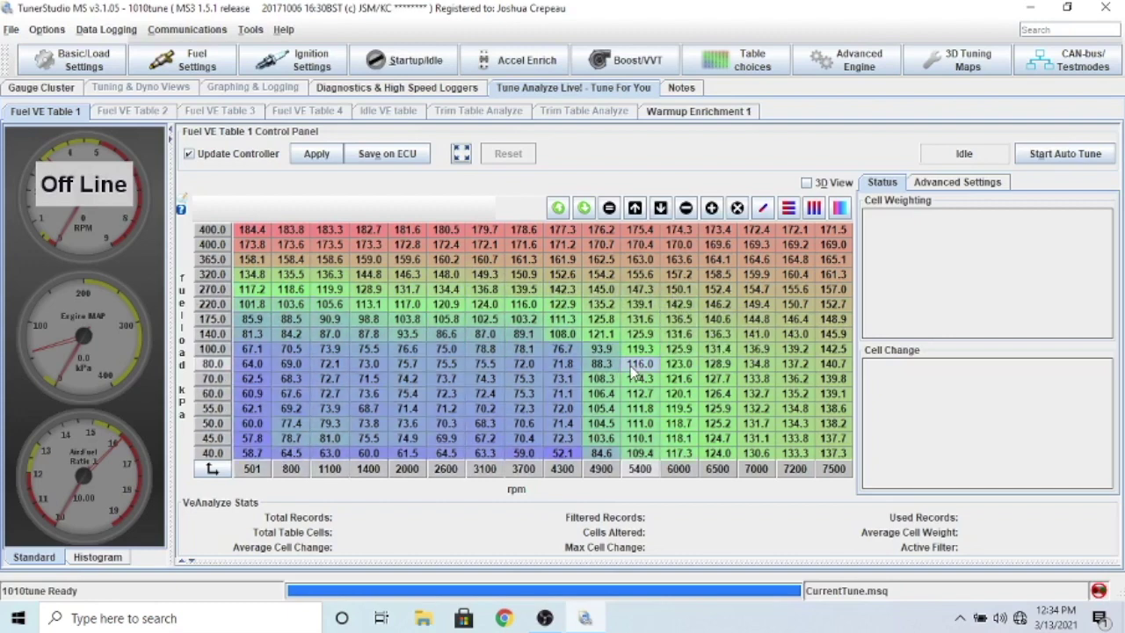
mouse_move(716, 374)
mouse_move(464, 358)
left_click(597, 71)
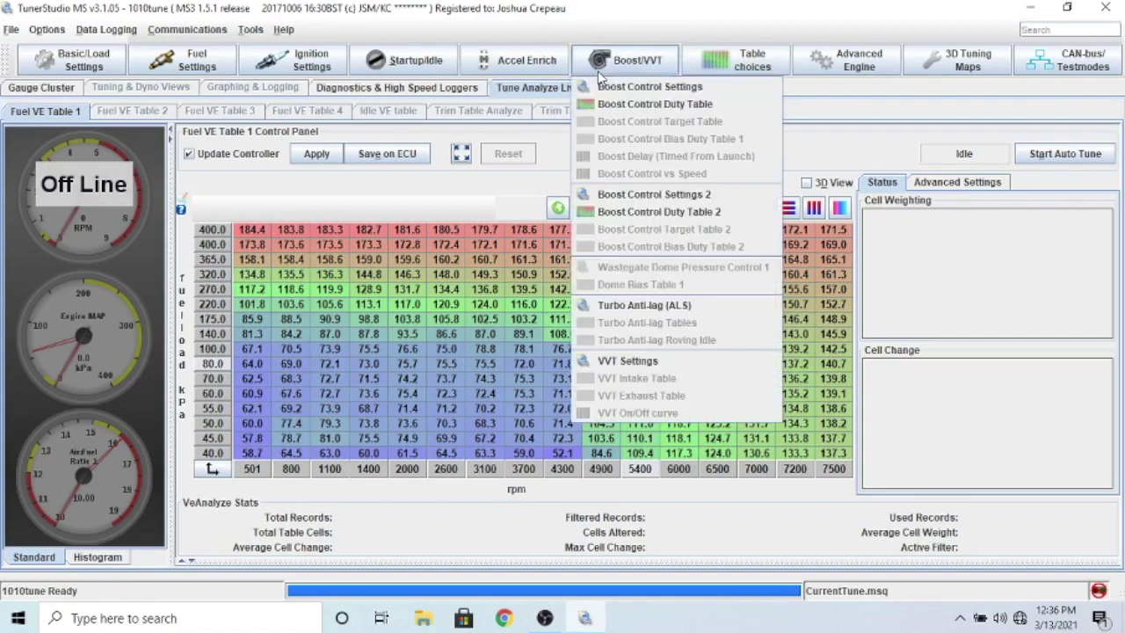
left_click(725, 68)
mouse_move(518, 71)
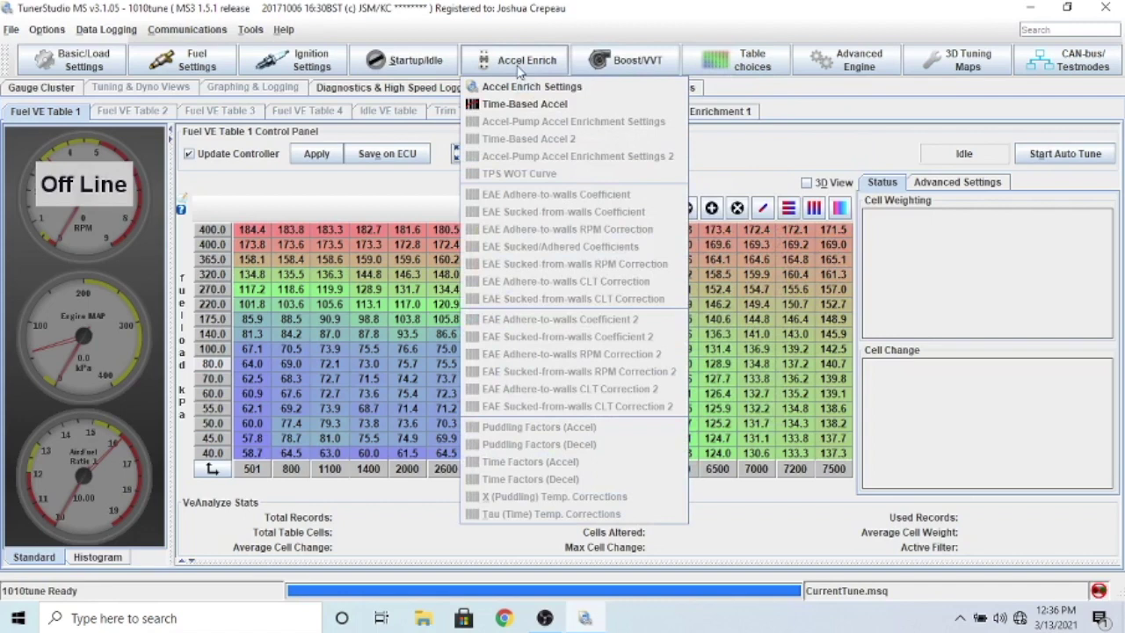
left_click(771, 152)
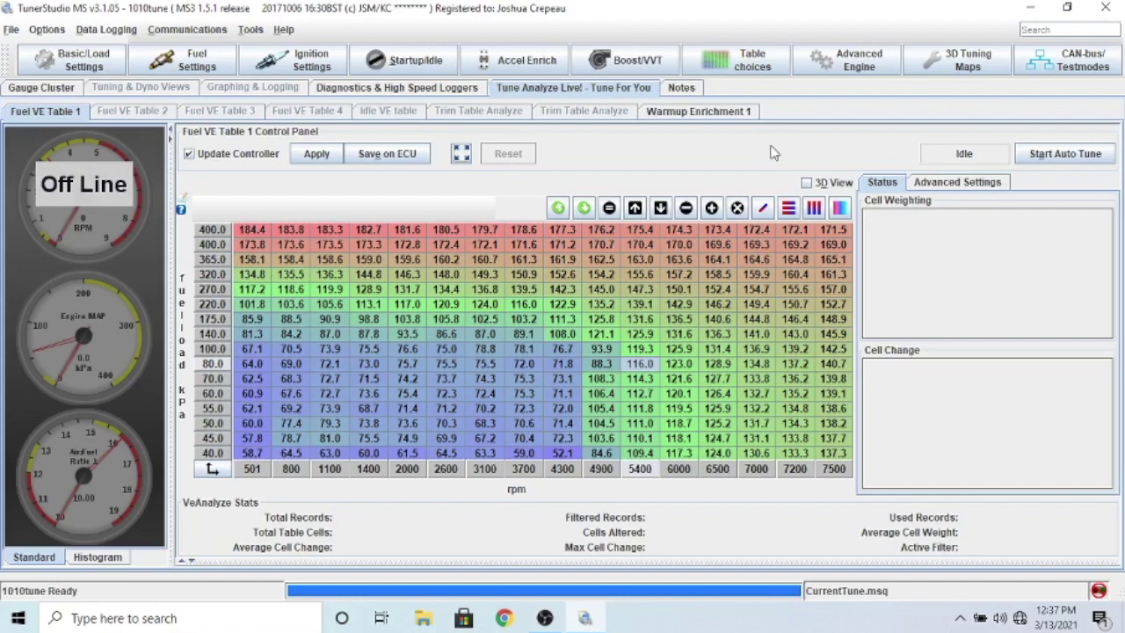
mouse_move(576, 347)
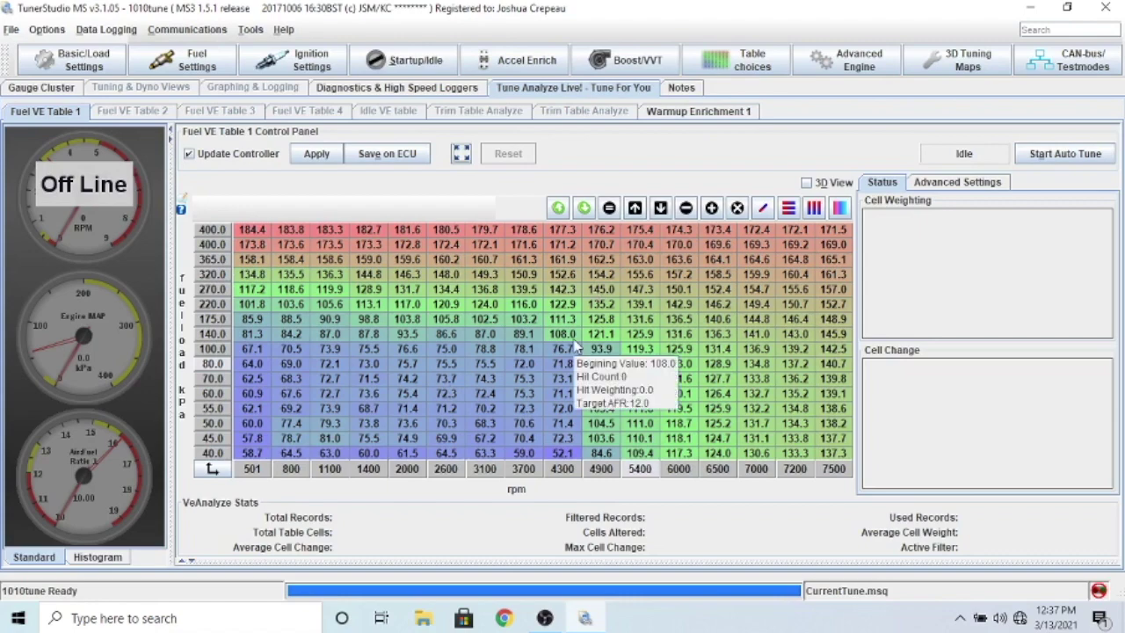